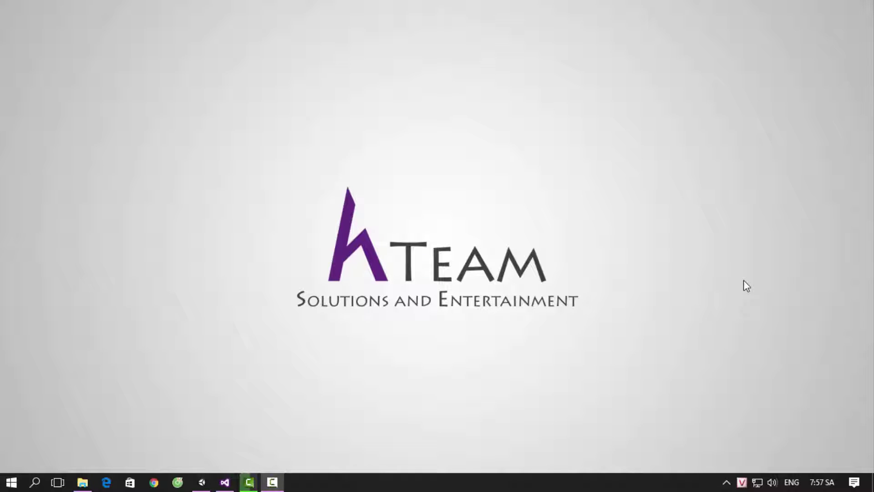
Step: Refresh the desktop twice, then bring the Unity editor showing the gamePlay scene forward
{"action": "right_click", "coordinate": [212, 166]}
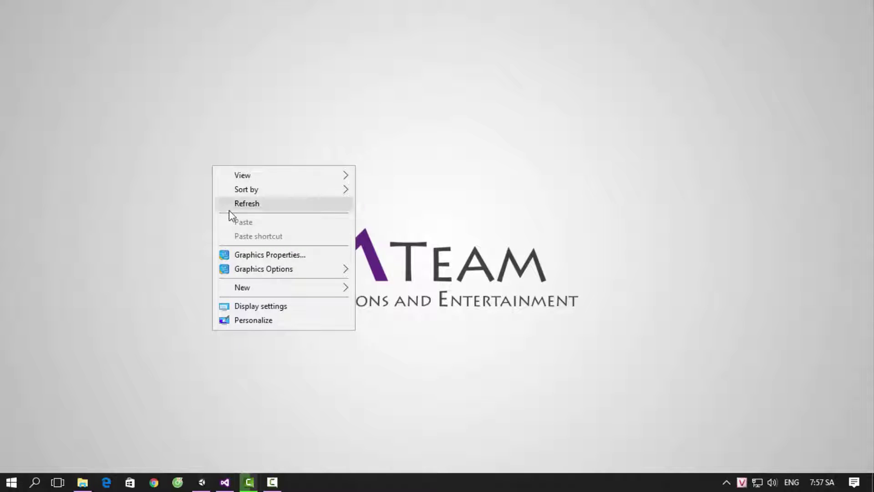
{"action": "left_click", "coordinate": [228, 209]}
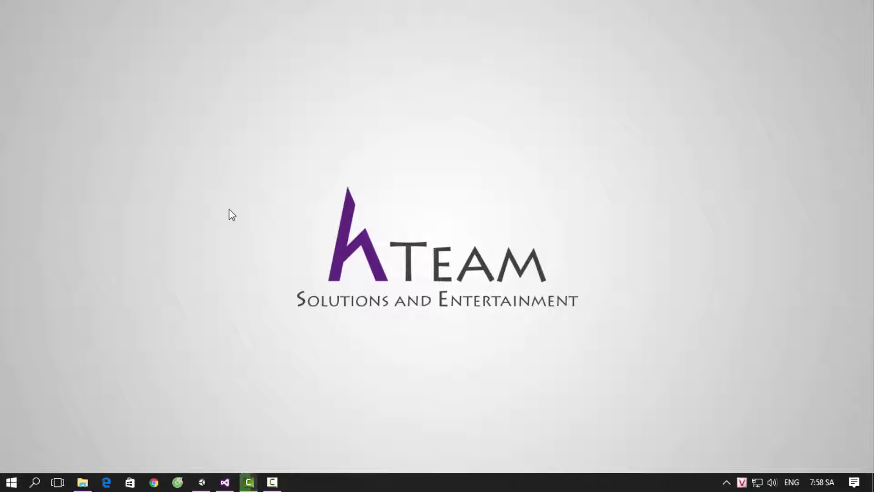
{"action": "right_click", "coordinate": [384, 153]}
{"action": "left_click", "coordinate": [418, 188]}
{"action": "left_click", "coordinate": [202, 481]}
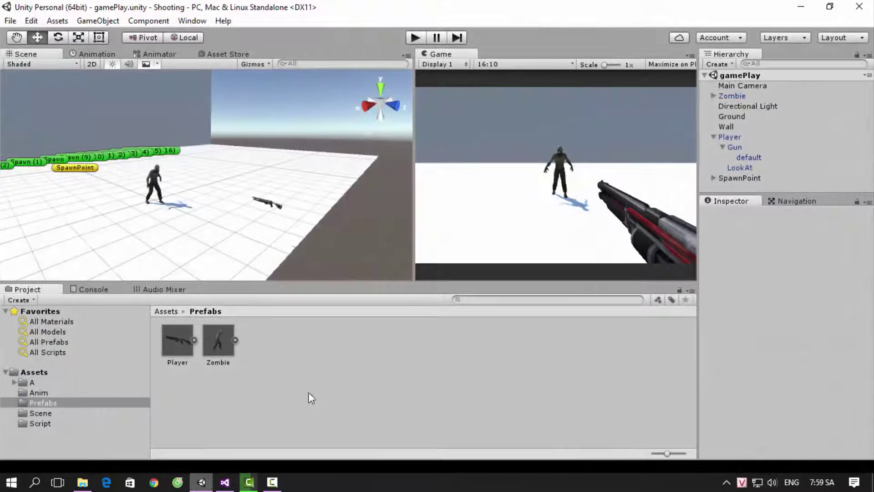
Step: Run the gamePlay scene in Play mode and shoot the nearest approaching zombie
{"action": "left_click", "coordinate": [416, 38]}
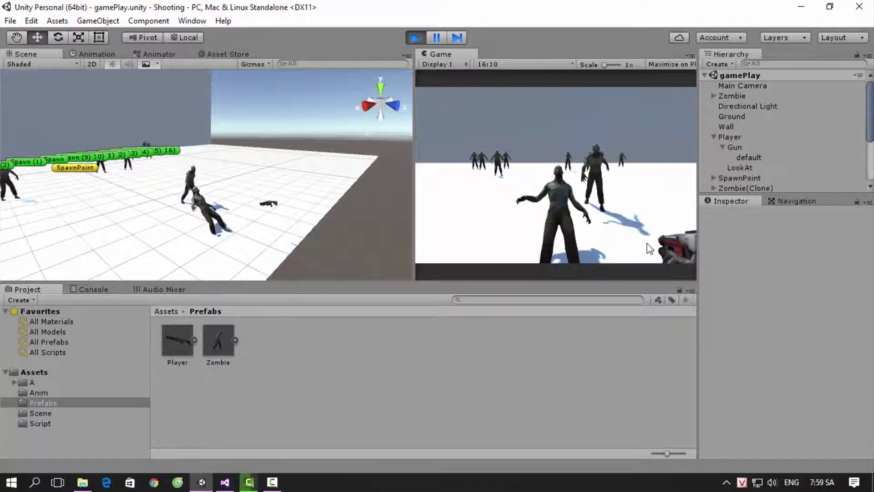
{"action": "left_click", "coordinate": [650, 248]}
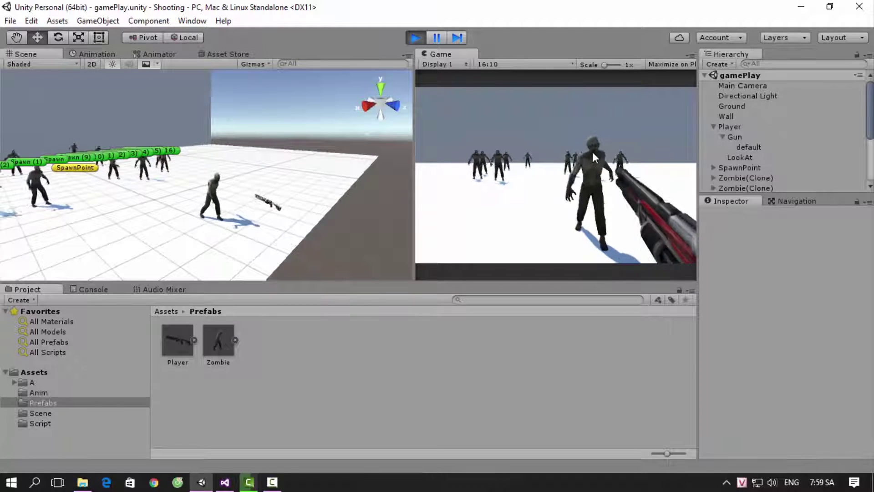
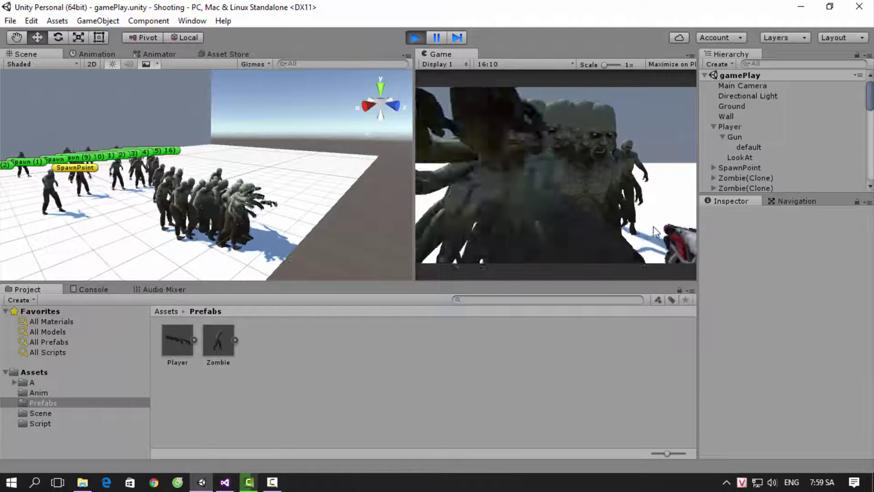
Step: End the play-test, select Player, and bring up its Animation window
{"action": "left_click", "coordinate": [416, 37]}
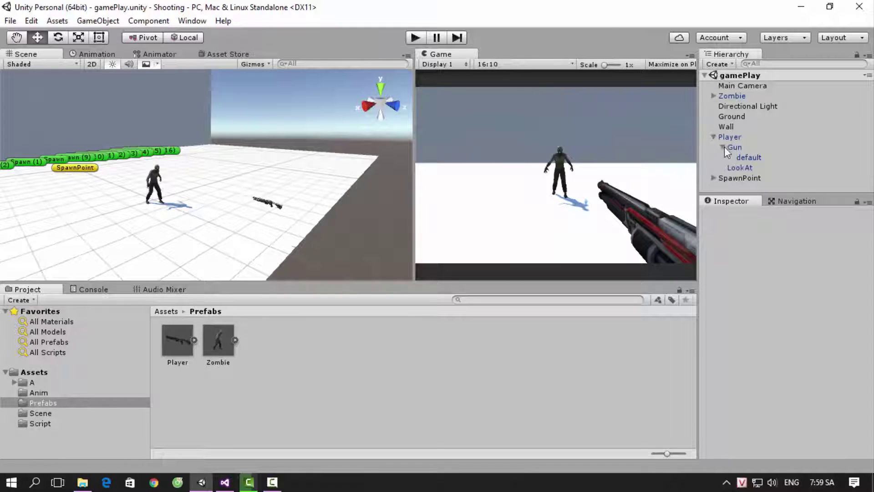
{"action": "left_click", "coordinate": [728, 137]}
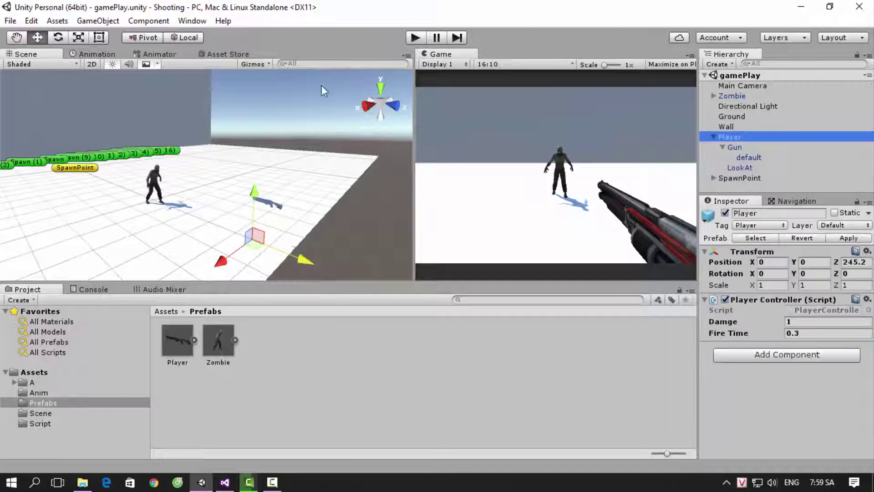
{"action": "left_click", "coordinate": [111, 54]}
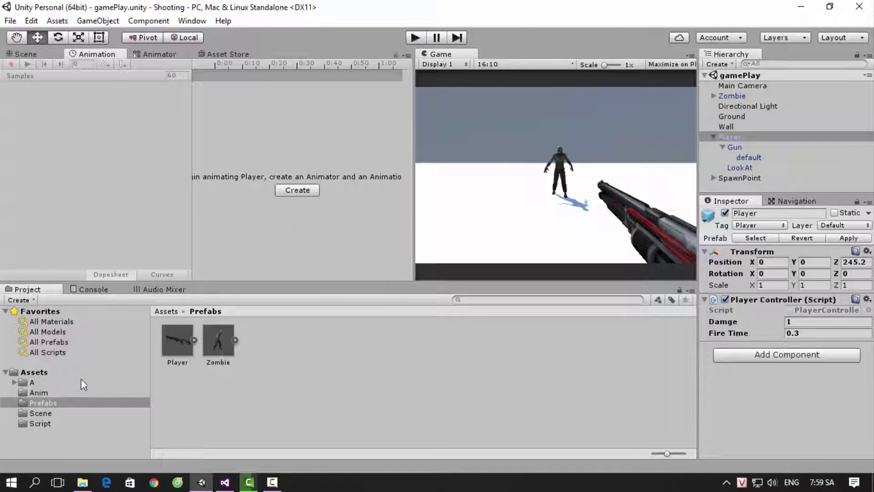
Step: Create the Player's first clip, GunIdle.anim, in the Anim folder
{"action": "left_click", "coordinate": [54, 393]}
{"action": "left_click", "coordinate": [306, 191]}
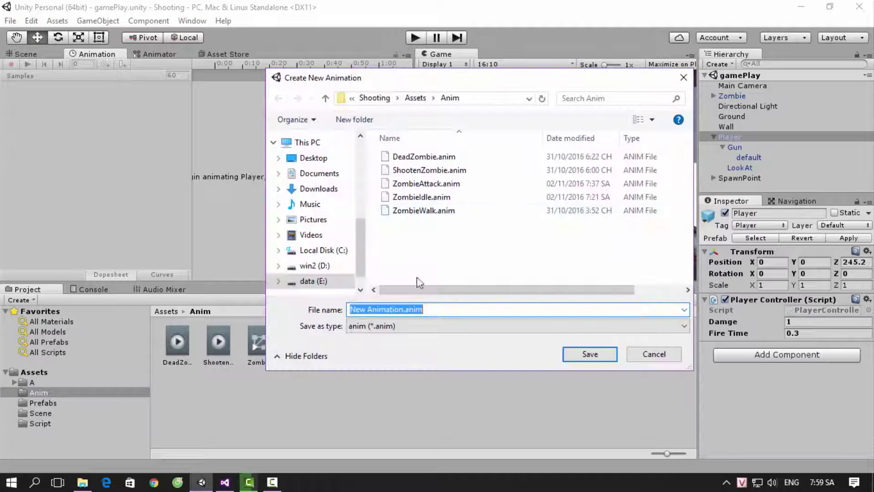
{"action": "type", "text": "Gun"}
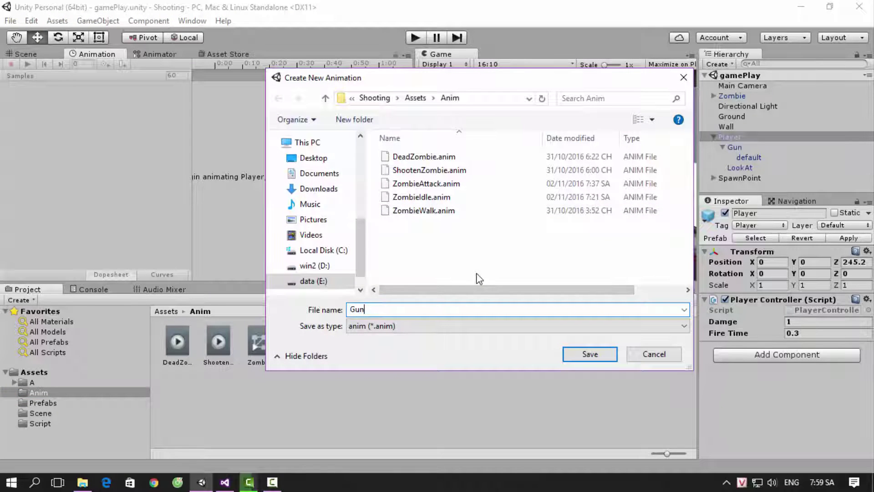
{"action": "type", "text": "Anim"}
{"action": "key", "text": "BackSpace"}
{"action": "key", "text": "BackSpace"}
{"action": "key", "text": "BackSpace"}
{"action": "type", "text": "Idle"}
{"action": "left_click", "coordinate": [591, 359]}
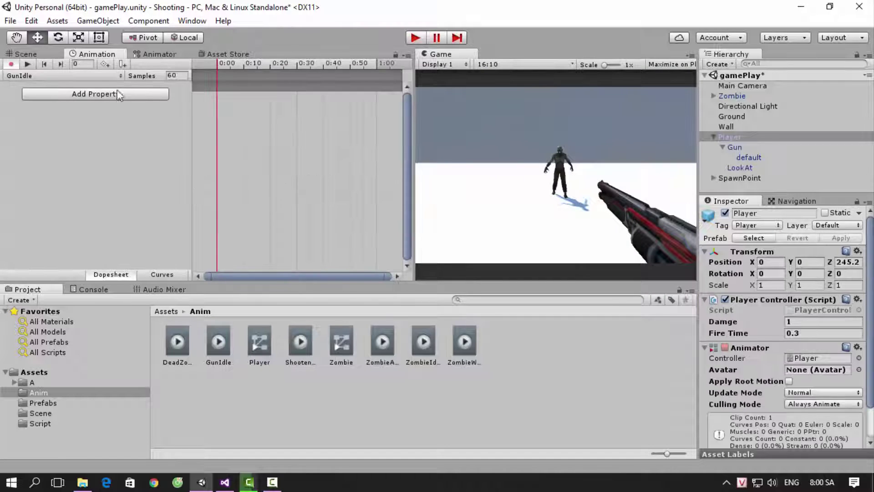
Step: Add a second clip named GunShoot.anim to the Player
{"action": "left_click", "coordinate": [105, 75]}
{"action": "left_click", "coordinate": [73, 108]}
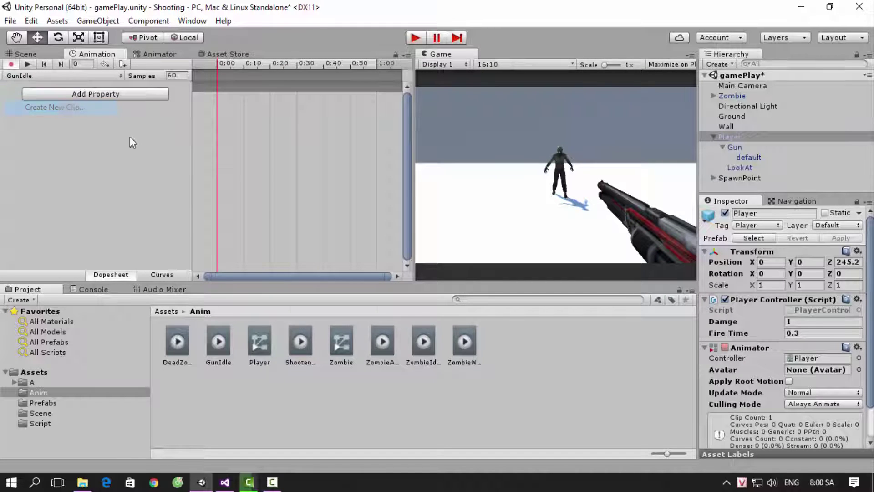
{"action": "type", "text": "Gun"}
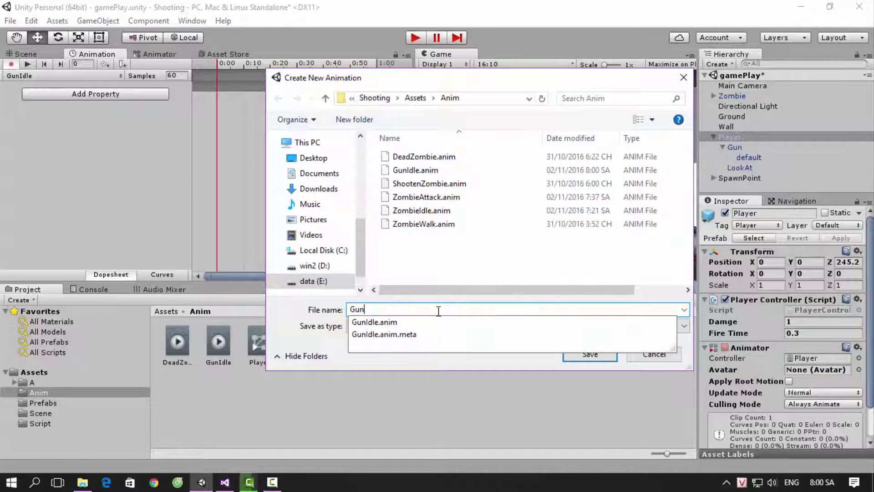
{"action": "type", "text": "Shoot"}
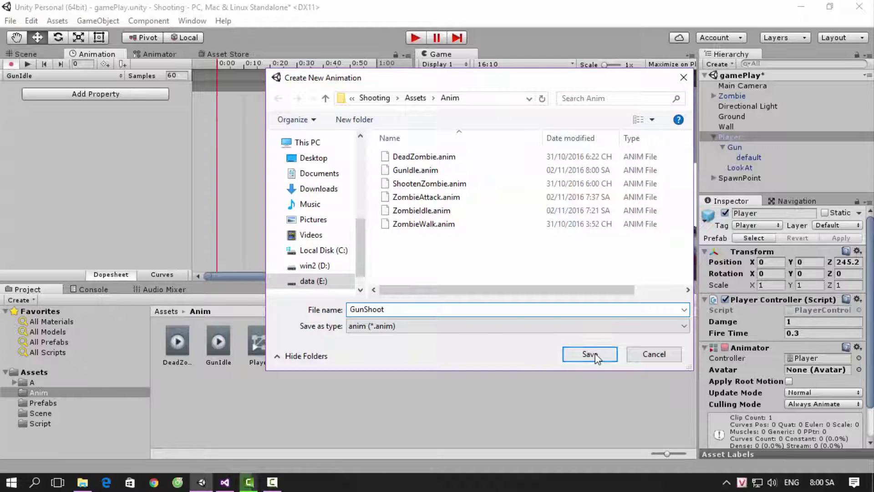
{"action": "left_click", "coordinate": [589, 354]}
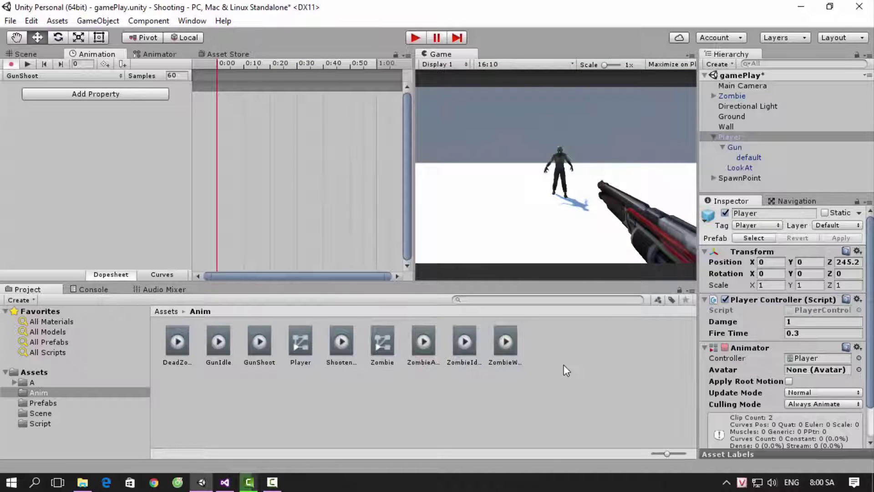
Step: Link GunIdle and GunShoot with transitions in both directions in the Animator graph
{"action": "left_click", "coordinate": [160, 54]}
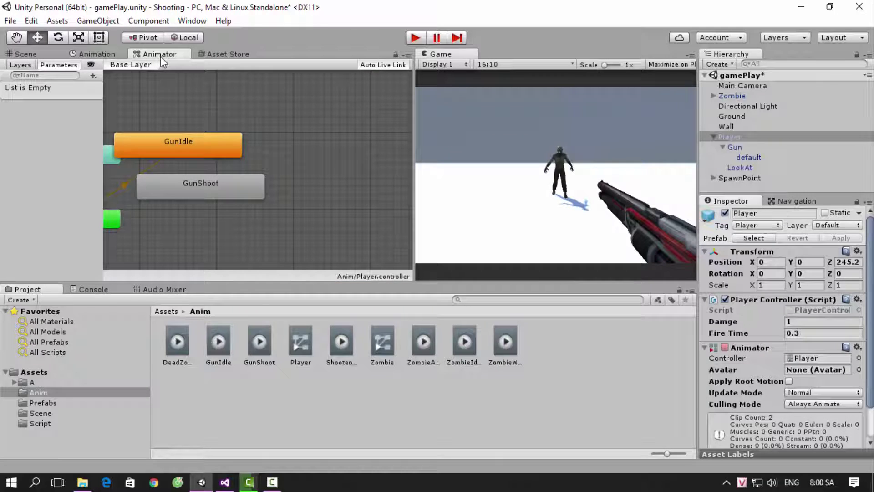
{"action": "mouse_move", "coordinate": [197, 143]}
{"action": "left_mouse_down"}
{"action": "mouse_move", "coordinate": [238, 151]}
{"action": "mouse_move", "coordinate": [243, 199]}
{"action": "left_mouse_up"}
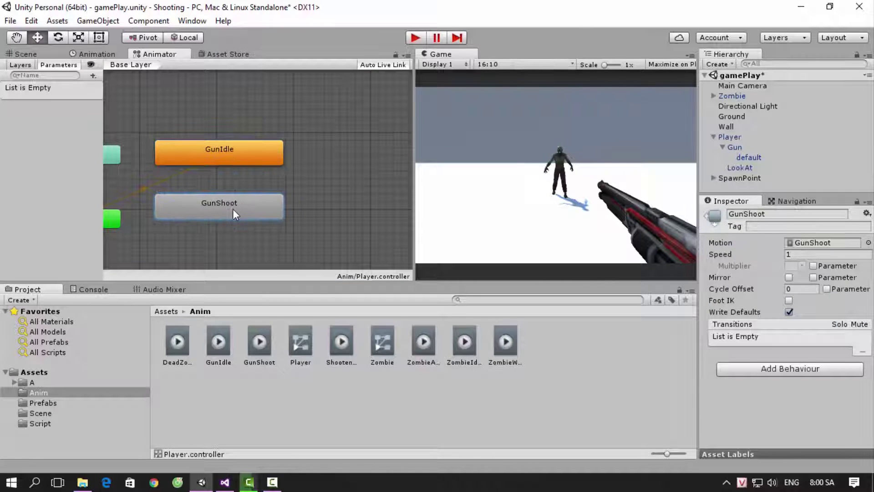
{"action": "right_click", "coordinate": [239, 155]}
{"action": "left_click", "coordinate": [259, 165]}
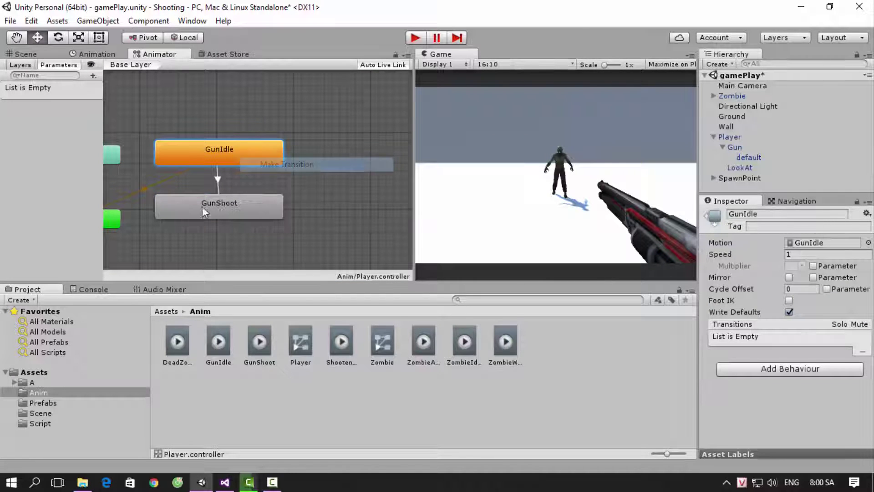
{"action": "left_click", "coordinate": [202, 206]}
{"action": "right_click", "coordinate": [259, 209]}
{"action": "left_click", "coordinate": [282, 217]}
{"action": "left_click", "coordinate": [252, 158]}
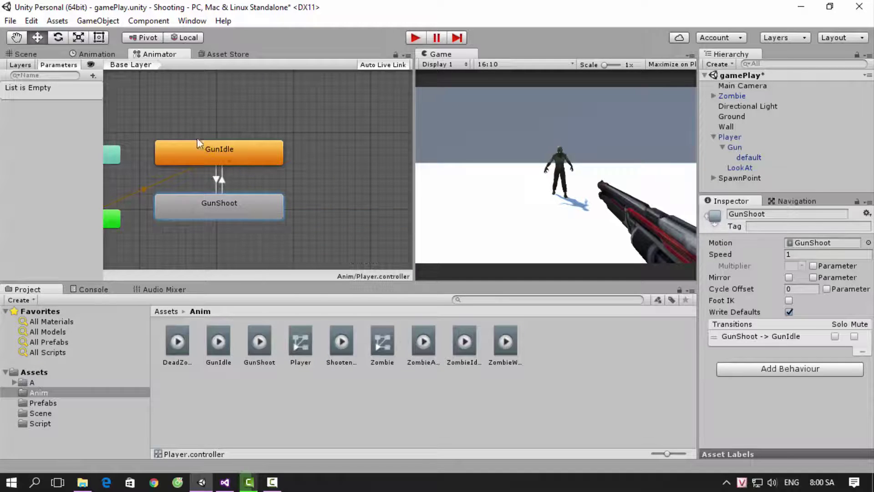
Step: Add a Bool animator parameter named isShoot
{"action": "left_click", "coordinate": [93, 77]}
{"action": "left_click", "coordinate": [120, 117]}
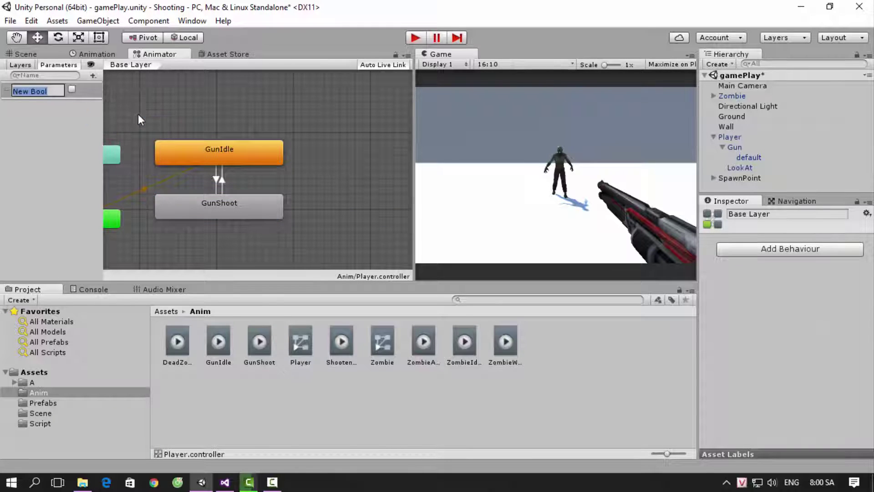
{"action": "type", "text": "isShoot"}
{"action": "key", "text": "Return"}
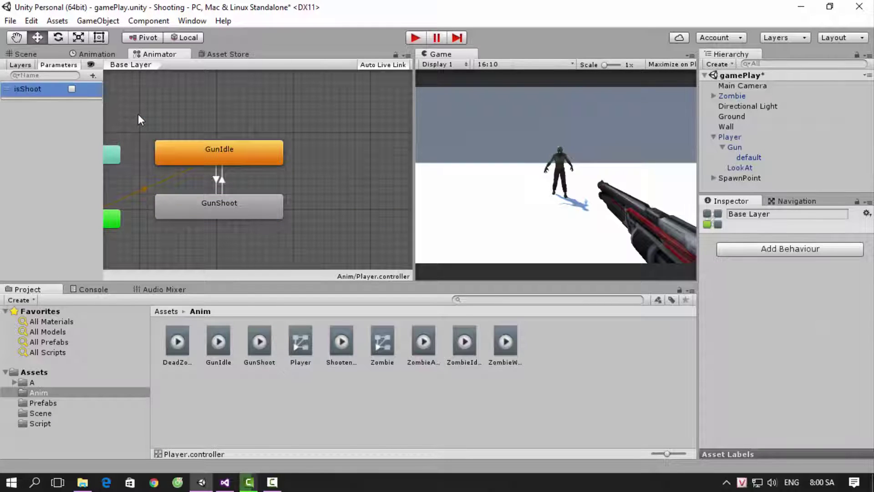
Step: Set the GunShoot→GunIdle transition to isShoot false and GunIdle→GunShoot to isShoot true
{"action": "left_click", "coordinate": [222, 180]}
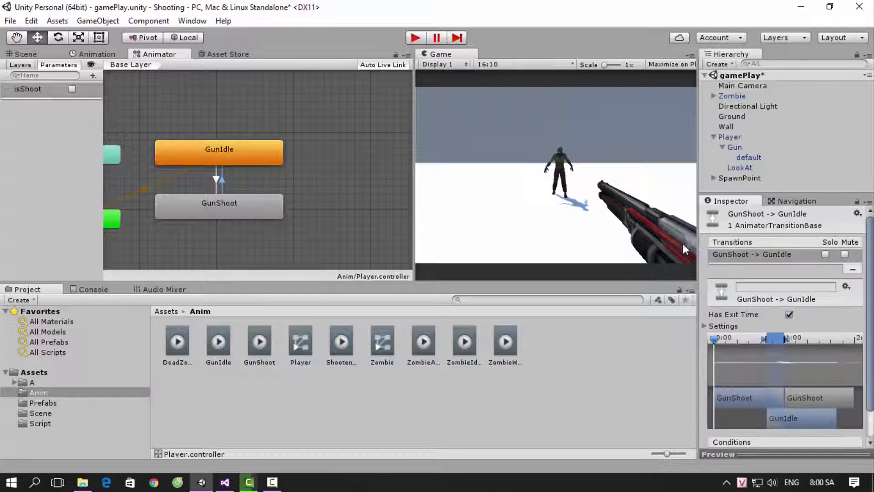
{"action": "scroll", "coordinate": [815, 296], "scroll_direction": "down", "scroll_amount": 2}
{"action": "left_click", "coordinate": [836, 435]}
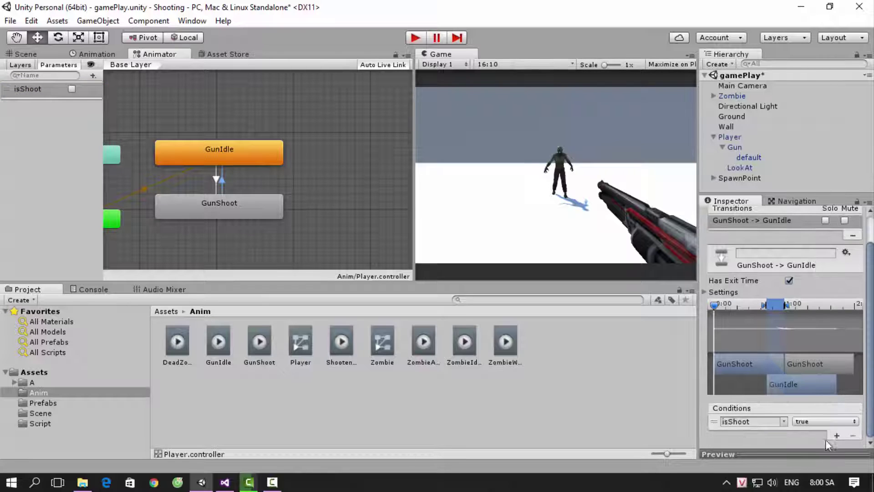
{"action": "left_click", "coordinate": [825, 421]}
{"action": "left_click", "coordinate": [801, 448]}
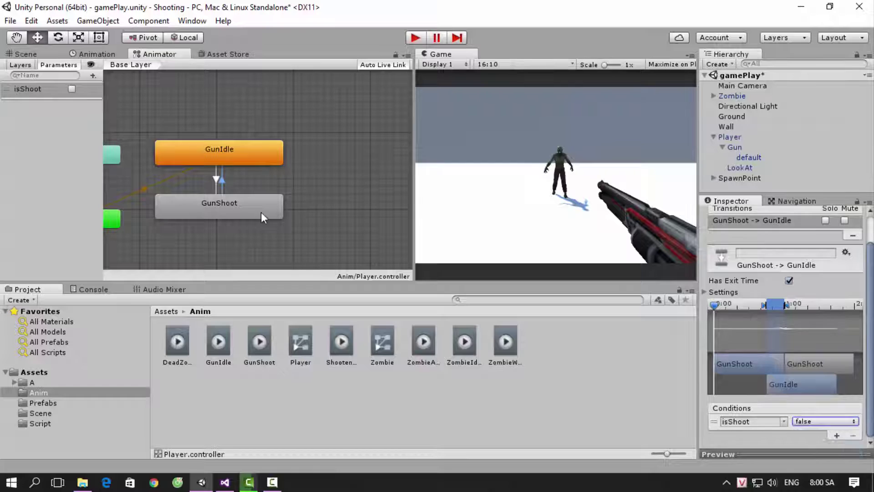
{"action": "left_click", "coordinate": [216, 178]}
{"action": "left_click", "coordinate": [836, 436]}
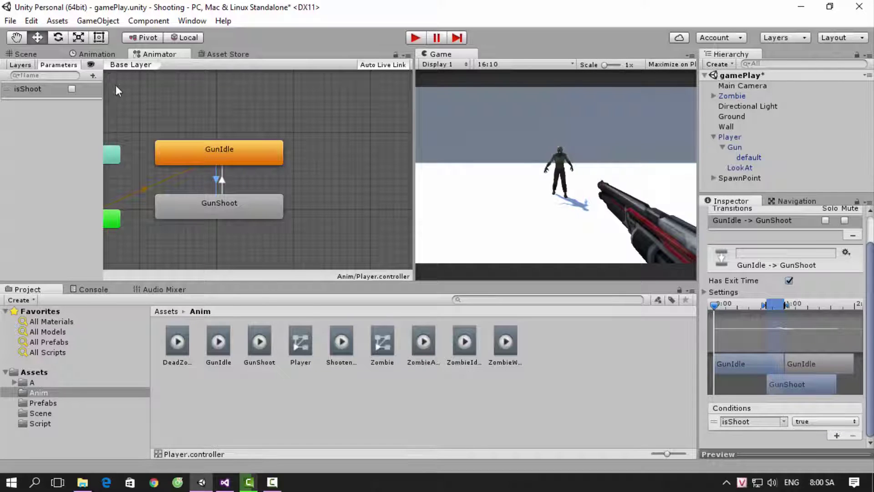
{"action": "left_click", "coordinate": [91, 54]}
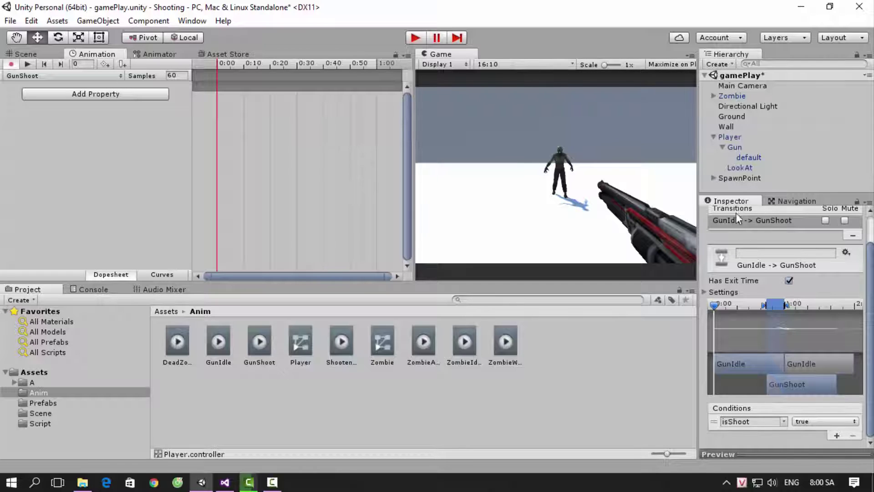
Step: Select the Gun, place it at Z 6, then at Z 5 for the 0:20 mark
{"action": "left_click", "coordinate": [731, 137]}
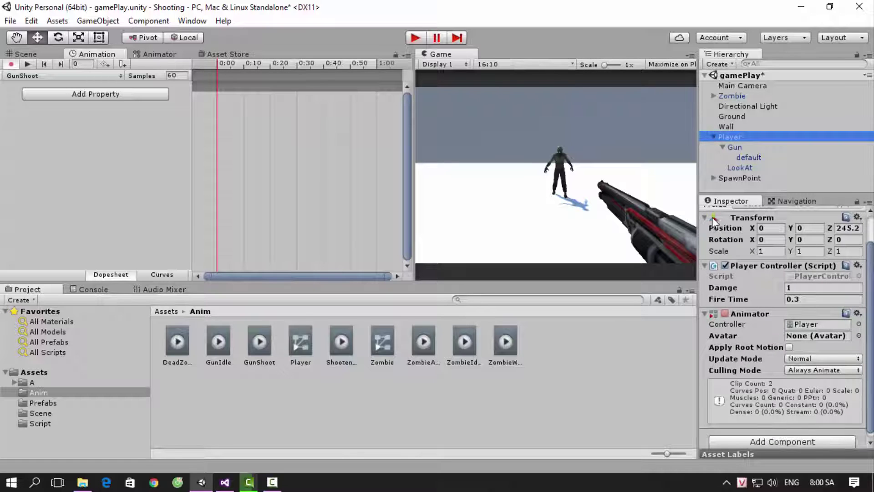
{"action": "left_click", "coordinate": [739, 148]}
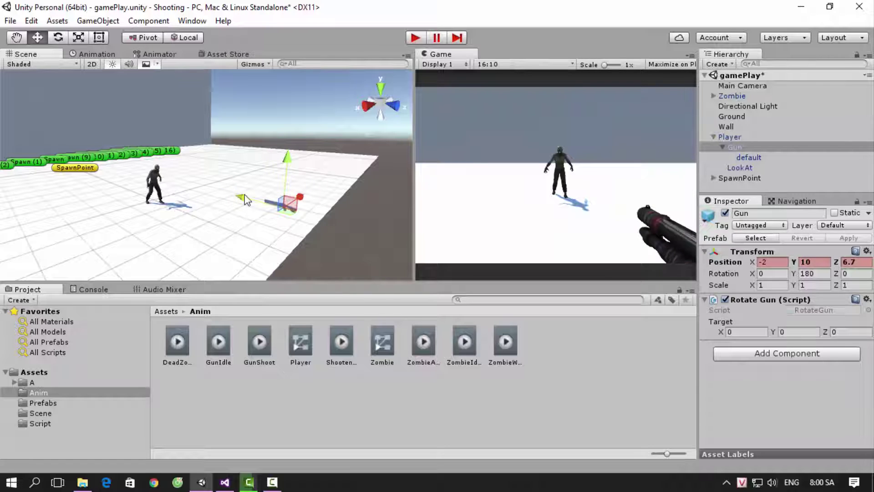
{"action": "left_click_drag", "start_coordinate": [244, 199], "coordinate": [243, 198]}
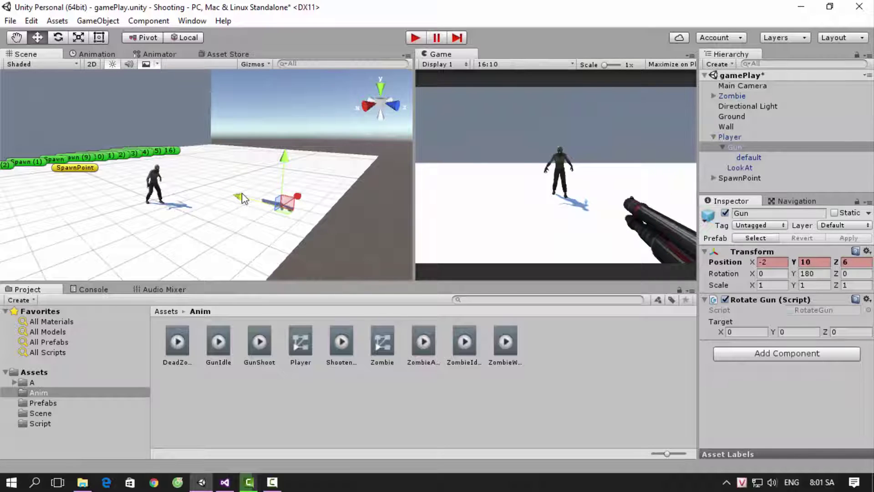
{"action": "left_click", "coordinate": [153, 54]}
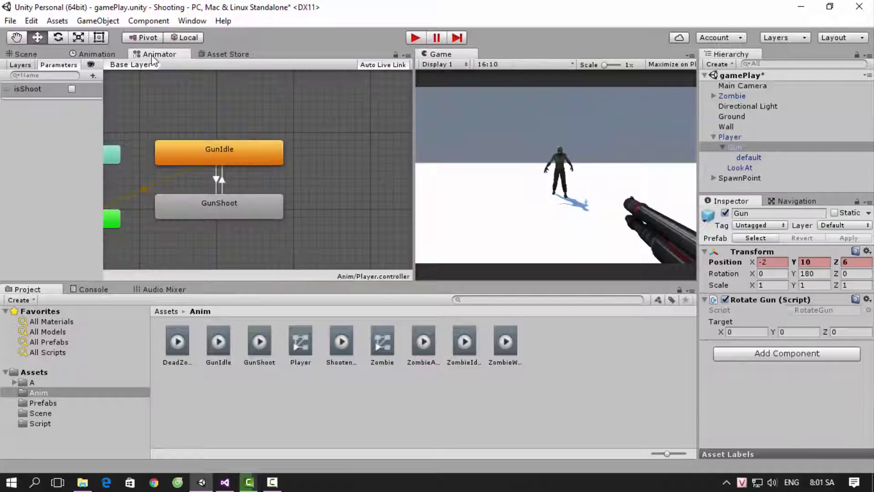
{"action": "left_click", "coordinate": [109, 53]}
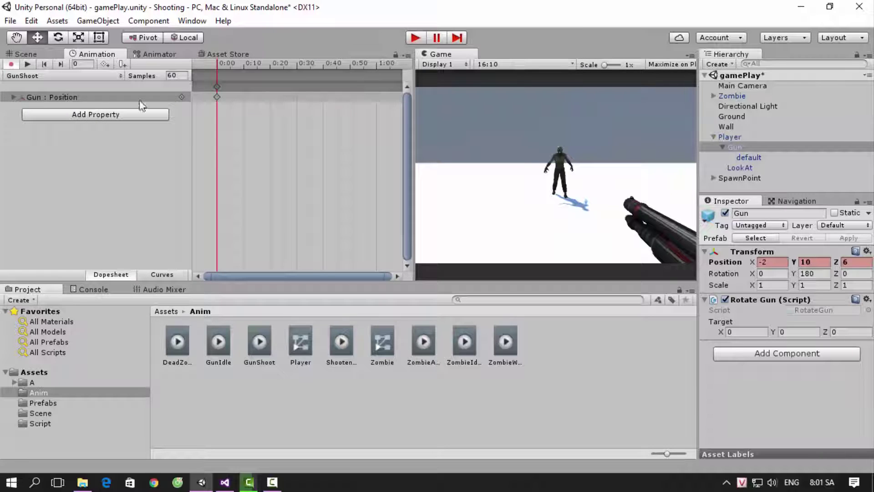
{"action": "left_click", "coordinate": [270, 67]}
{"action": "right_click", "coordinate": [270, 83]}
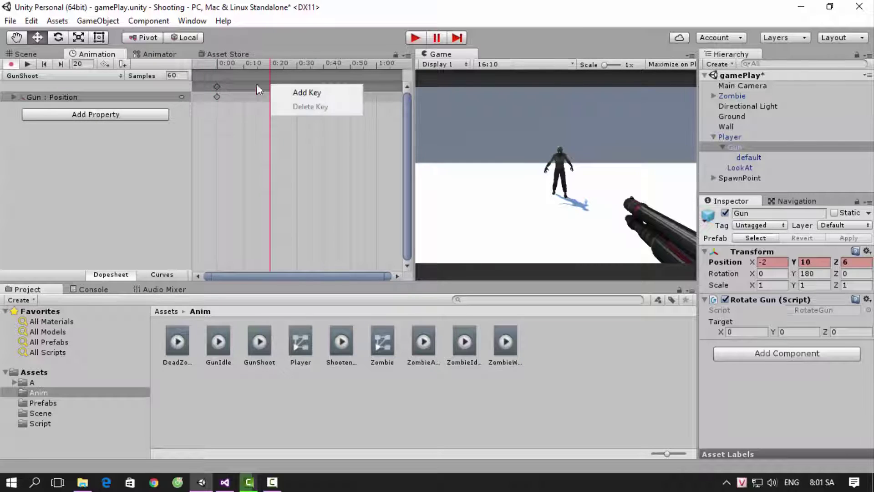
{"action": "left_click", "coordinate": [43, 53]}
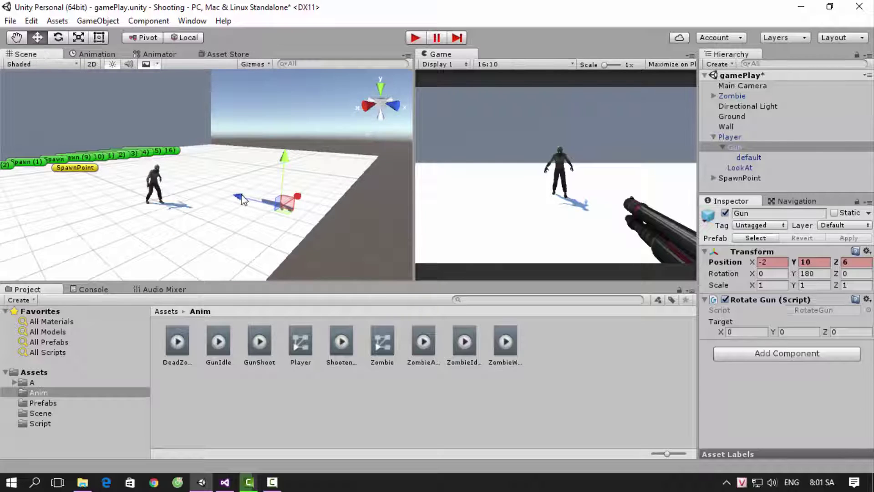
{"action": "left_click_drag", "start_coordinate": [246, 199], "coordinate": [234, 194]}
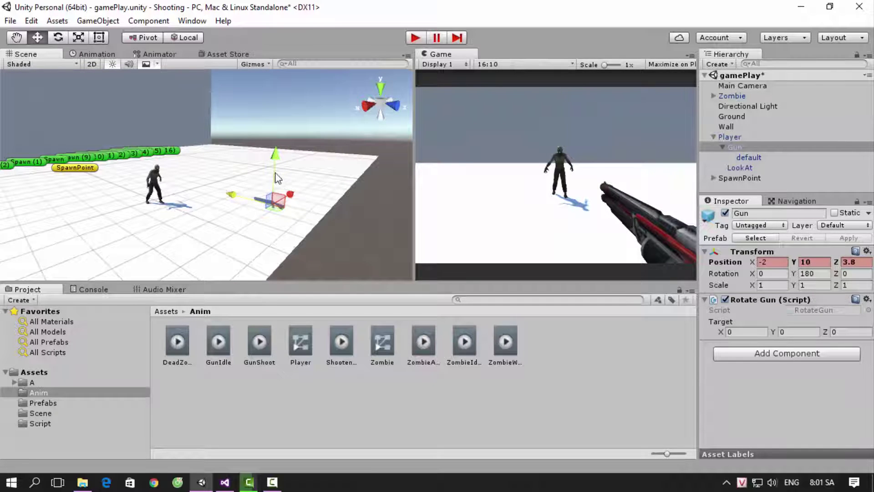
Step: Record Gun position keyframes at 0:00 and 0:20 in the GunShoot clip
{"action": "left_click", "coordinate": [105, 53]}
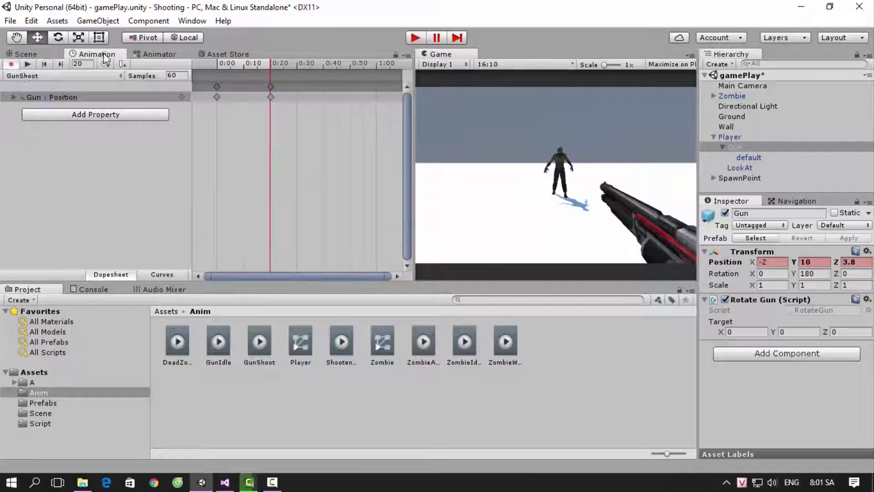
{"action": "left_click", "coordinate": [11, 65]}
{"action": "left_click", "coordinate": [217, 67]}
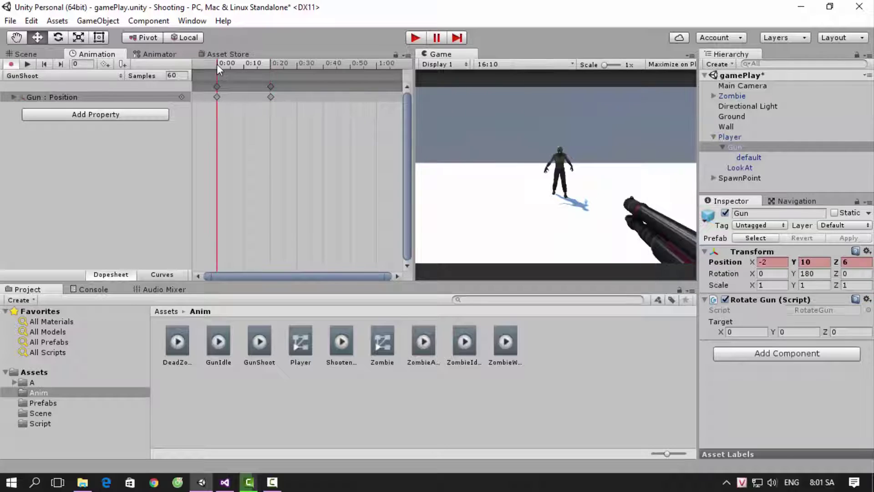
{"action": "left_click", "coordinate": [28, 65]}
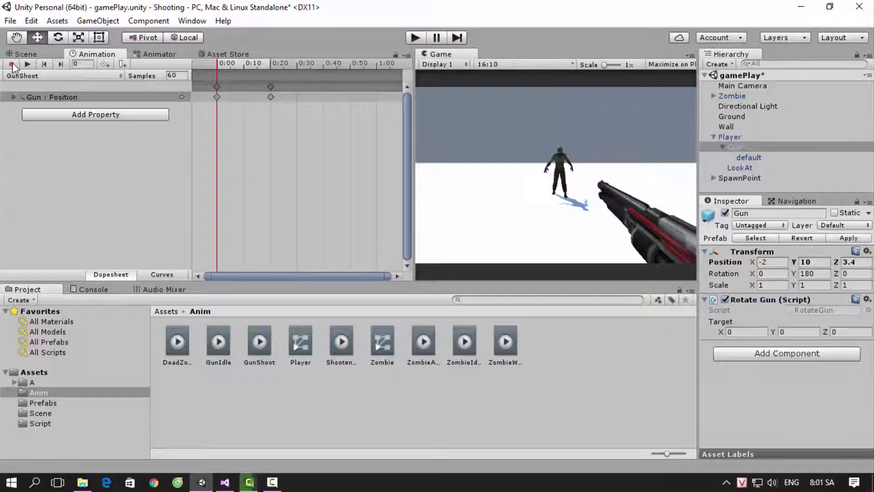
{"action": "left_click", "coordinate": [271, 66]}
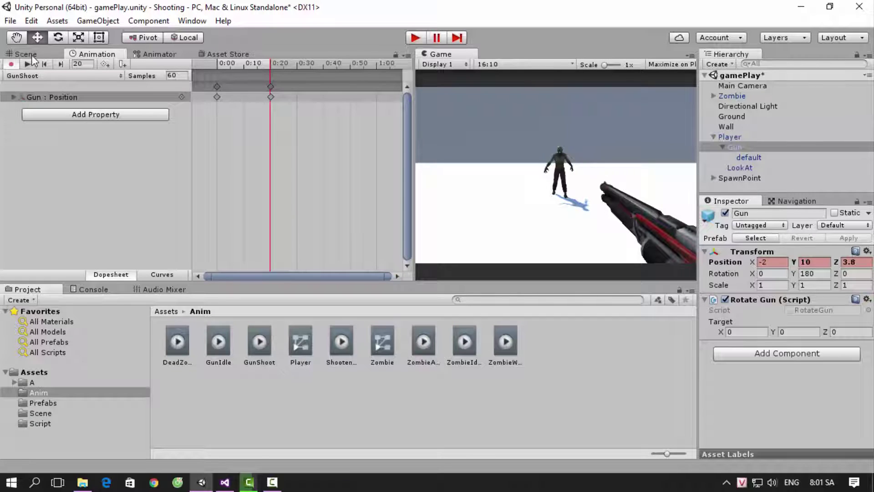
{"action": "left_click", "coordinate": [218, 65]}
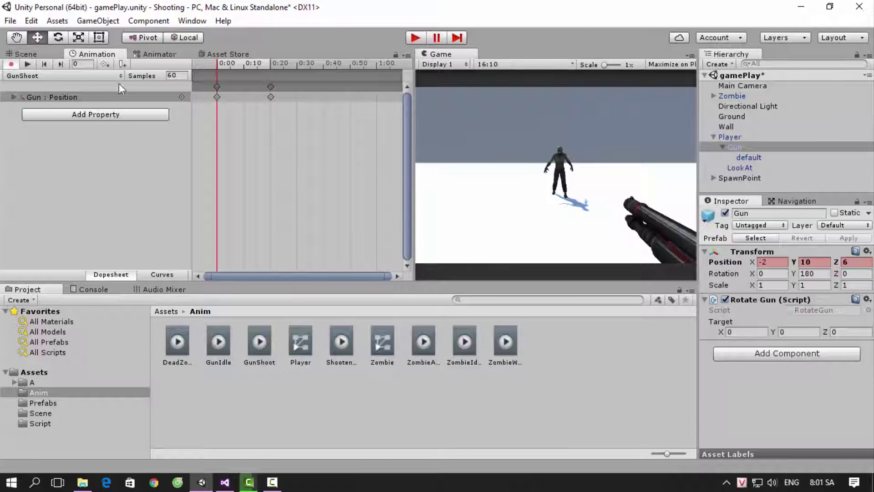
{"action": "left_click", "coordinate": [11, 65]}
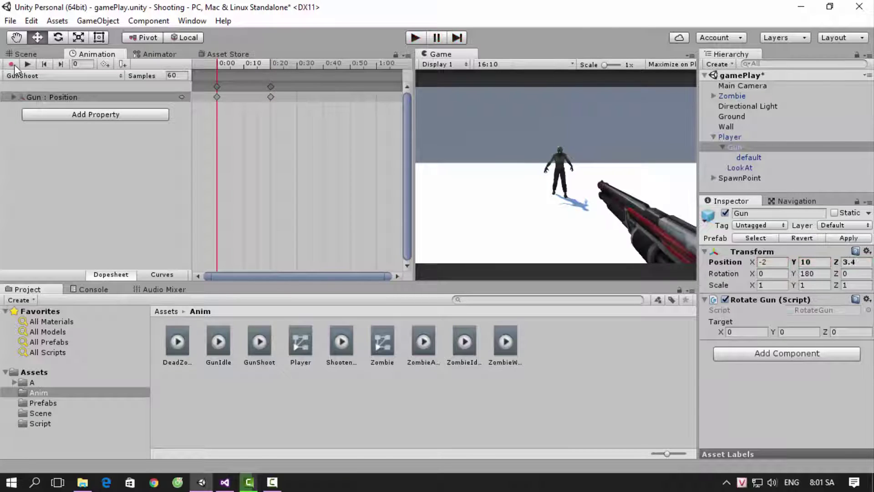
Step: Preview the GunShoot animation from the 0:20 pose, then stop it
{"action": "left_click", "coordinate": [271, 65]}
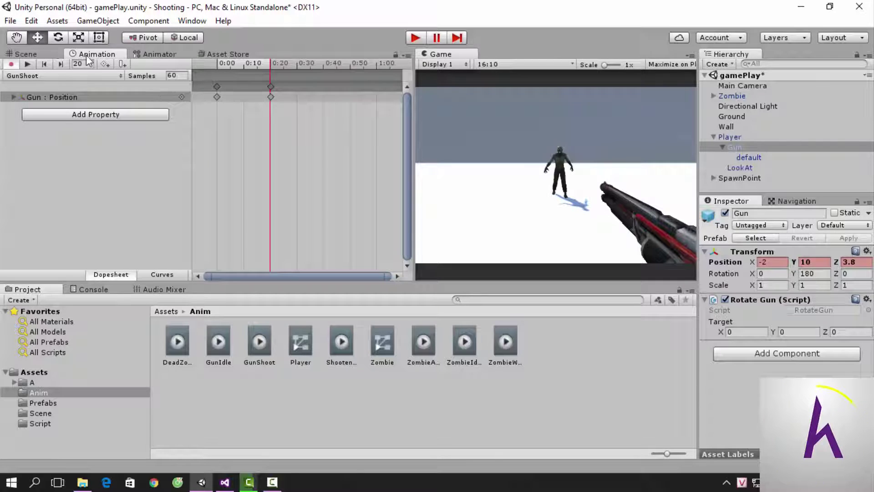
{"action": "left_click", "coordinate": [28, 65]}
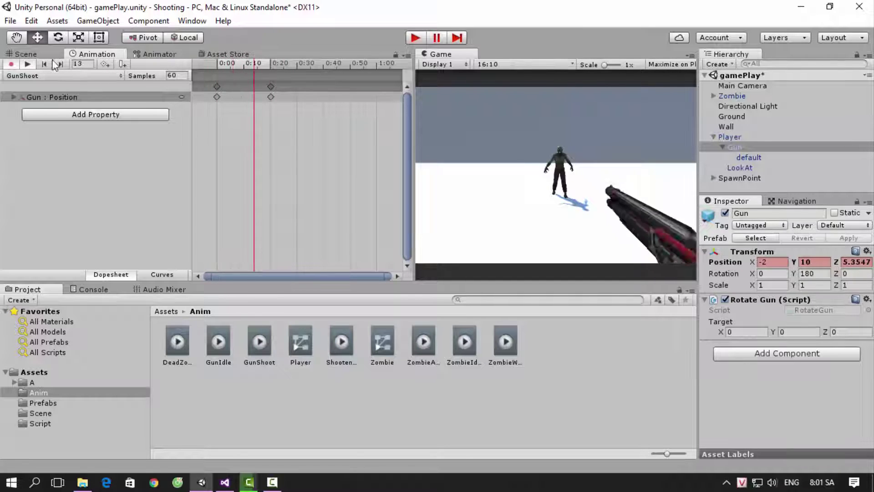
{"action": "left_click", "coordinate": [424, 249]}
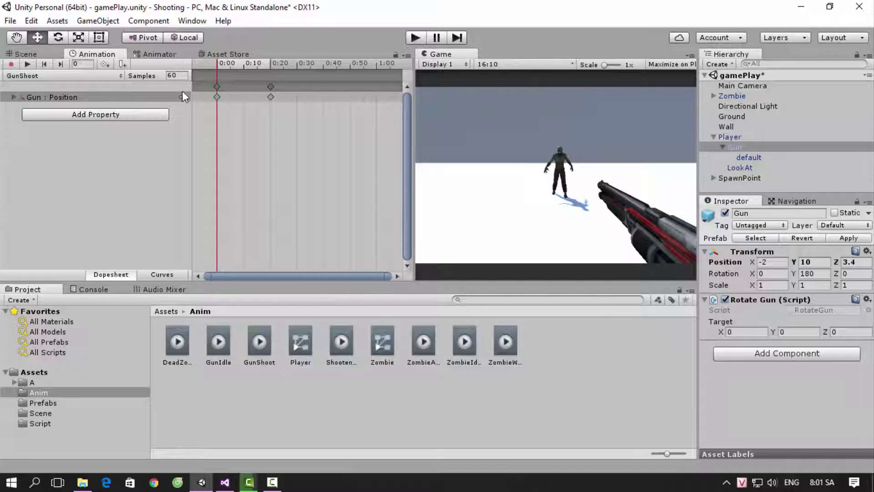
Step: Turn off Loop Time on GunShoot.anim and save the gamePlay scene
{"action": "left_click", "coordinate": [342, 346]}
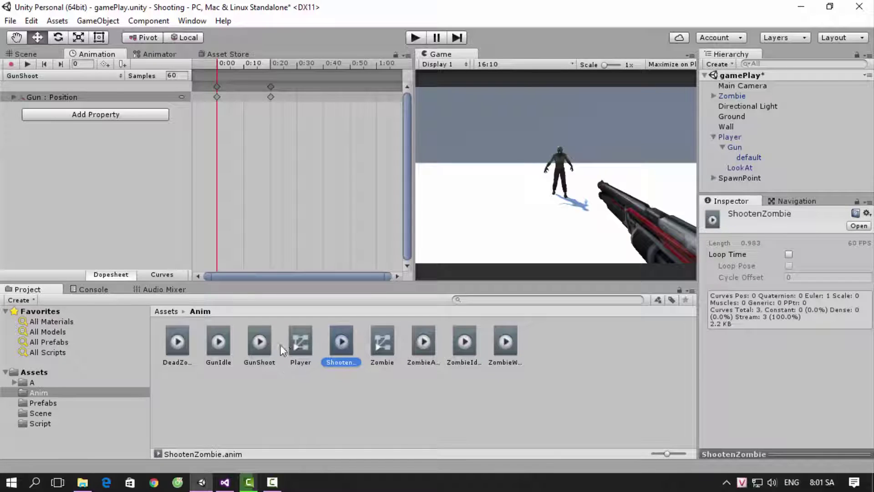
{"action": "left_click", "coordinate": [260, 342]}
{"action": "left_click", "coordinate": [790, 254]}
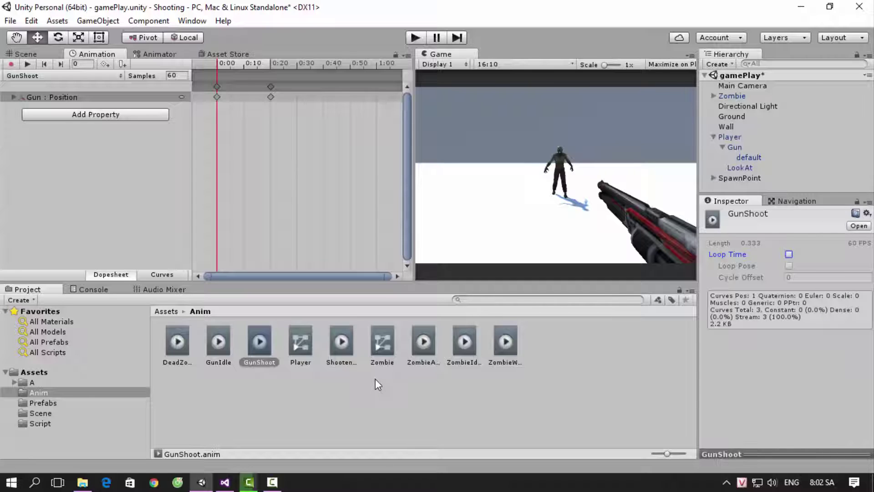
{"action": "key", "text": "ctrl+s"}
Step: Uncheck Has Exit Time on GunIdle→GunShoot and inspect the GunShoot→GunIdle return transition
{"action": "left_click", "coordinate": [179, 54]}
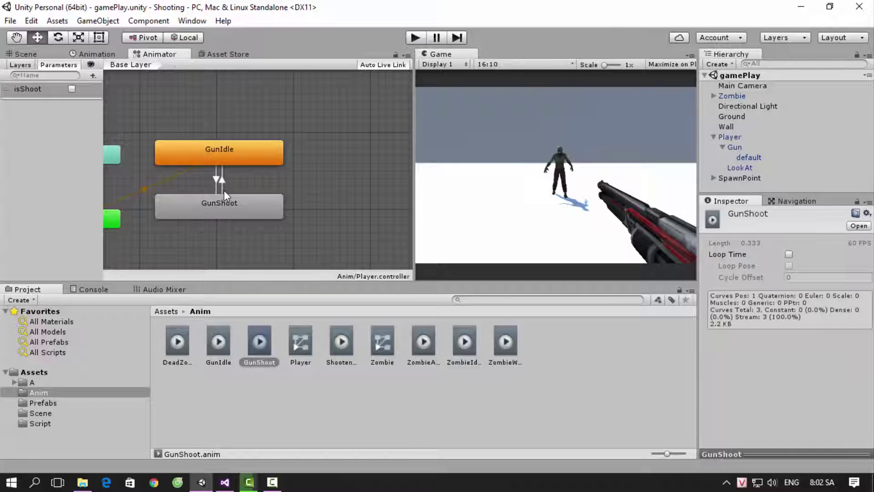
{"action": "left_click", "coordinate": [214, 184]}
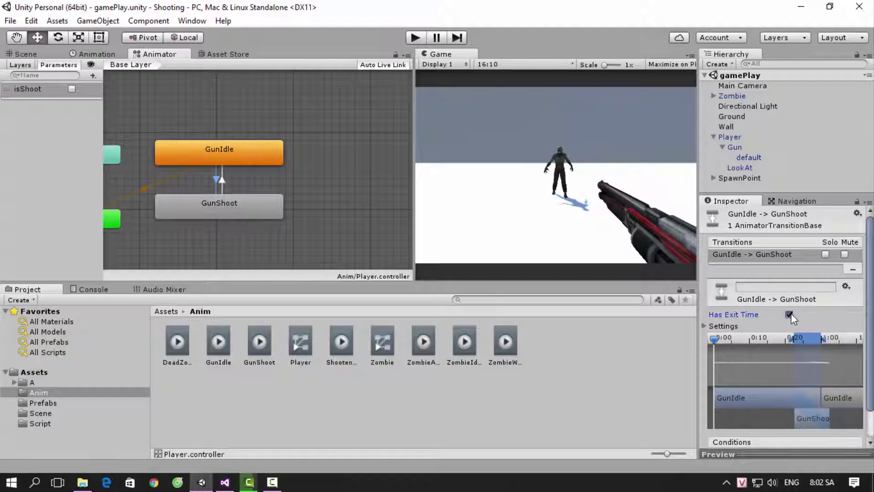
{"action": "left_click", "coordinate": [789, 314]}
{"action": "left_click", "coordinate": [222, 180]}
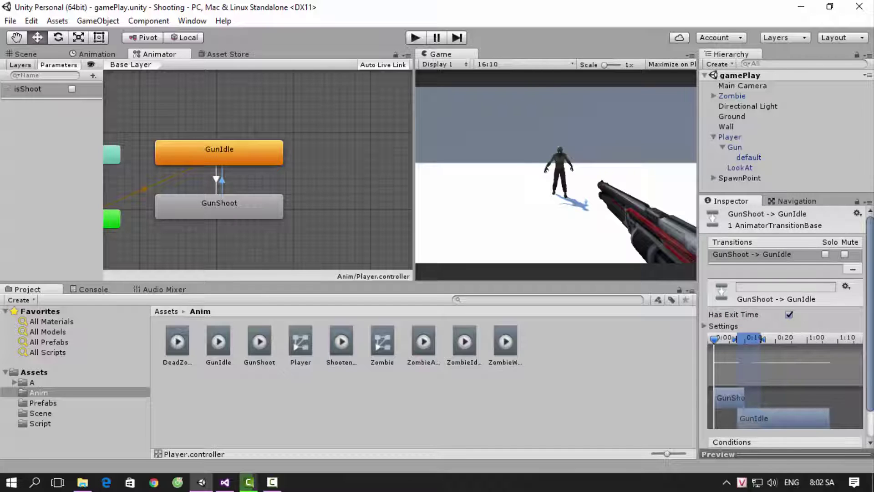
{"action": "scroll", "coordinate": [871, 275], "scroll_direction": "down", "scroll_amount": 1}
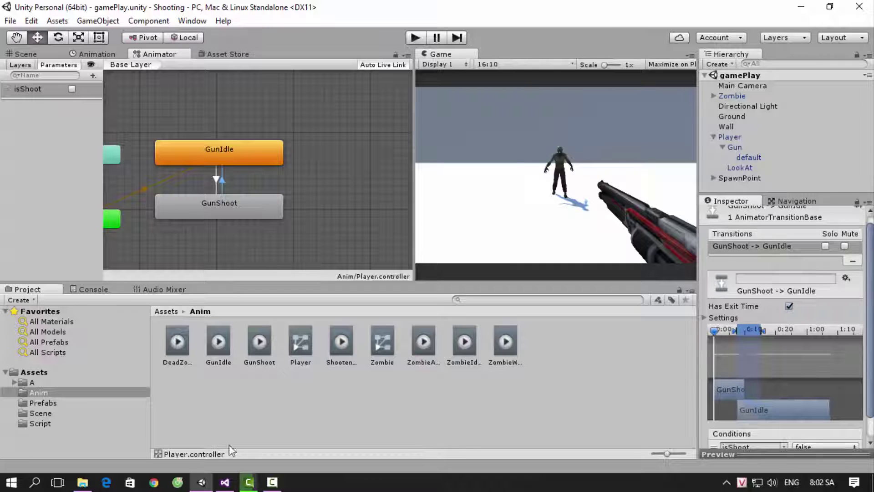
{"action": "left_click", "coordinate": [225, 482]}
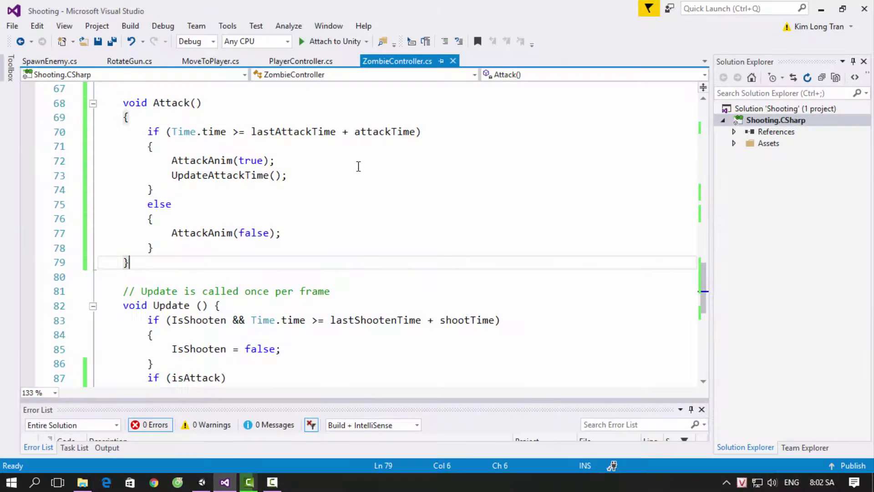
Step: In PlayerController.cs, add an empty void FireAnim() method after UpdateFireTime
{"action": "left_click", "coordinate": [301, 61]}
{"action": "left_click", "coordinate": [343, 218]}
{"action": "scroll", "coordinate": [343, 218], "scroll_direction": "down", "scroll_amount": 2}
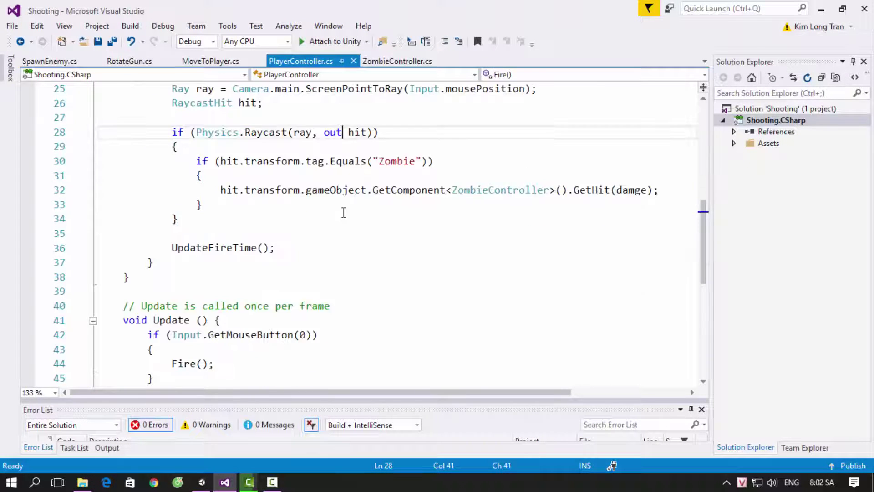
{"action": "scroll", "coordinate": [273, 147], "scroll_direction": "up", "scroll_amount": 2}
{"action": "scroll", "coordinate": [273, 168], "scroll_direction": "up", "scroll_amount": 4}
{"action": "left_click", "coordinate": [220, 268]}
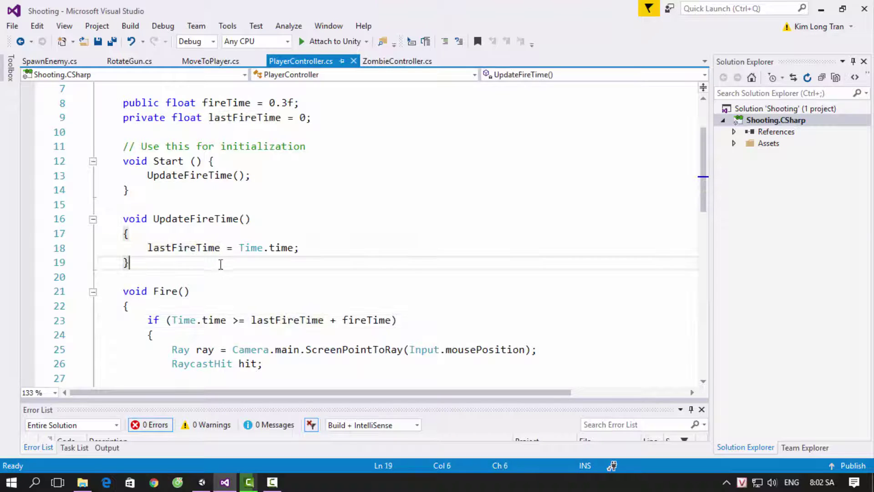
{"action": "key", "text": "Return"}
{"action": "key", "text": "Return"}
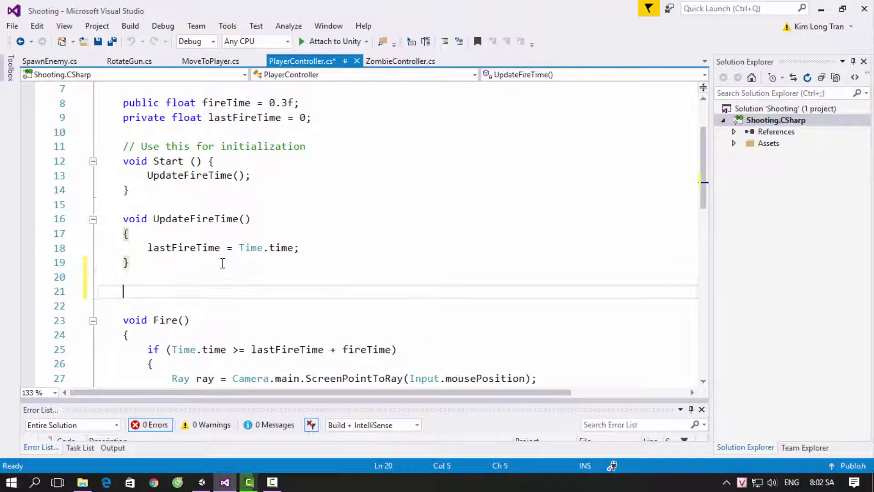
{"action": "type", "text": "void"}
{"action": "key", "text": "Escape"}
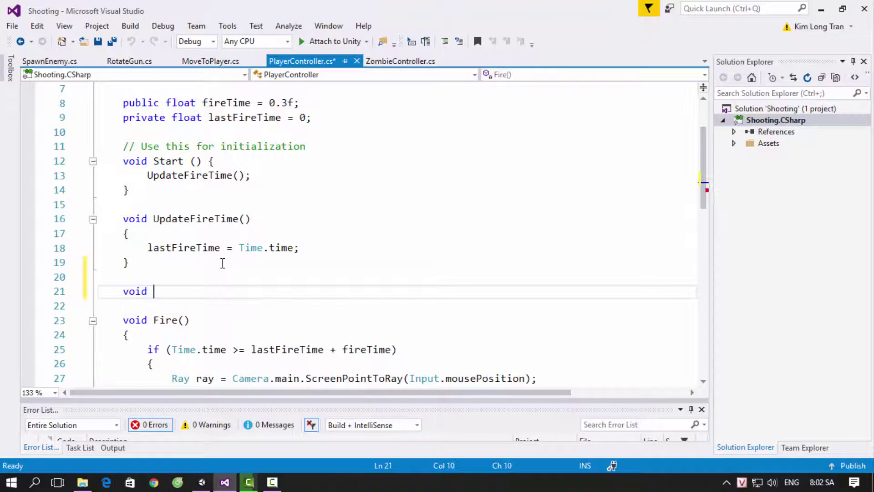
{"action": "type", "text": "FireAnim"}
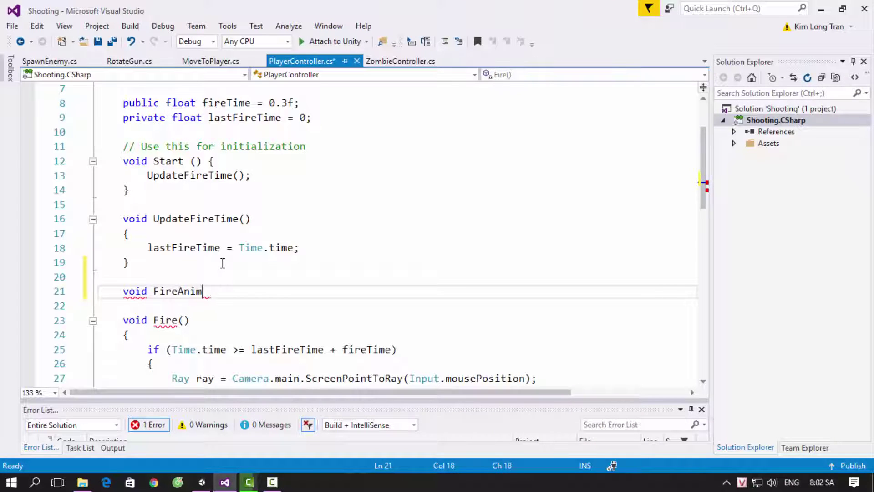
{"action": "type", "text": "()"}
{"action": "key", "text": "Return"}
{"action": "type", "text": "{"}
{"action": "key", "text": "Return"}
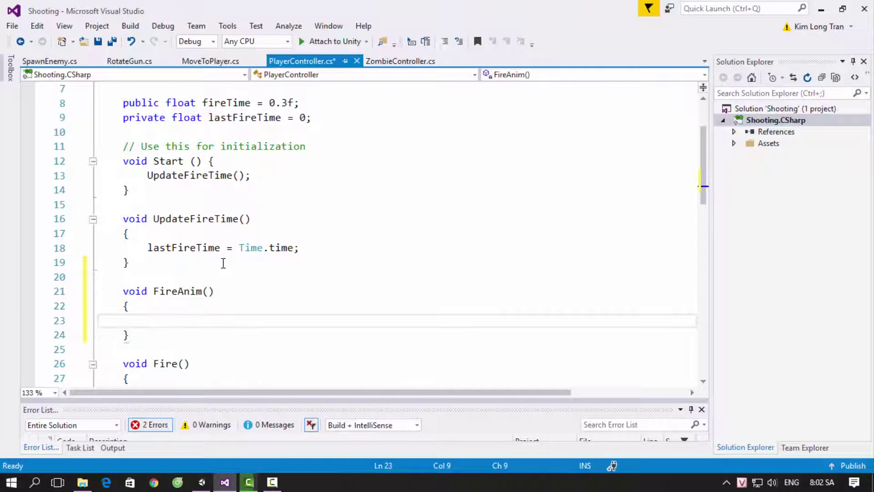
Step: Declare a private Animator field named anim
{"action": "scroll", "coordinate": [220, 260], "scroll_direction": "up", "scroll_amount": 2}
{"action": "left_click", "coordinate": [322, 218]}
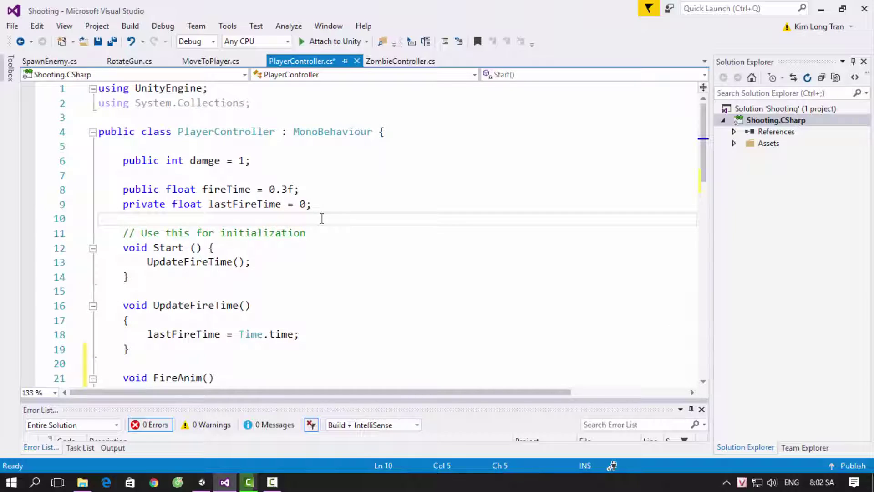
{"action": "type", "text": "private Ani"}
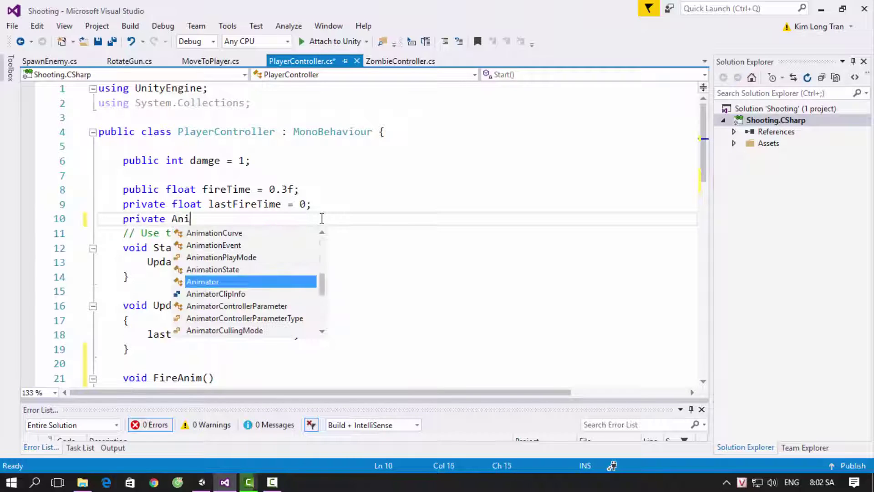
{"action": "type", "text": "ma"}
{"action": "key", "text": "Tab"}
{"action": "type", "text": "anim"}
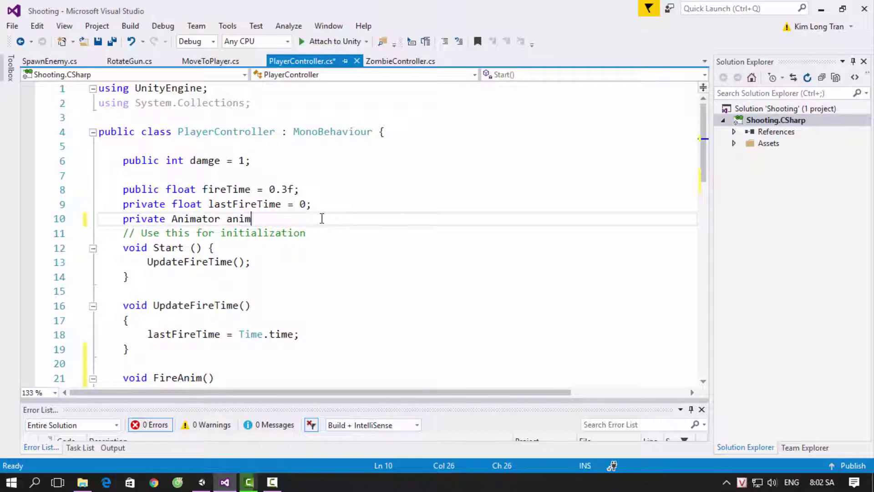
{"action": "type", "text": ";"}
Step: Assign anim = gameObject.GetComponent<Animator>(); at the top of Start and save
{"action": "left_click", "coordinate": [269, 252]}
{"action": "key", "text": "Return"}
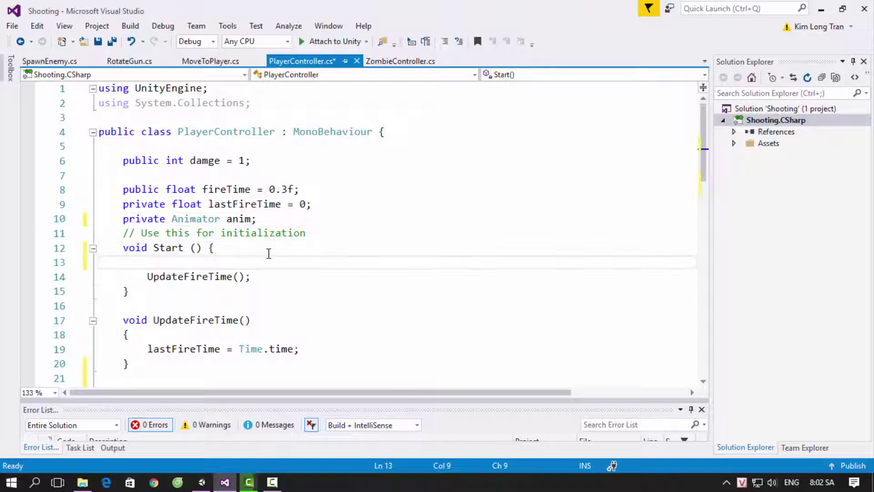
{"action": "type", "text": "anim = gam."}
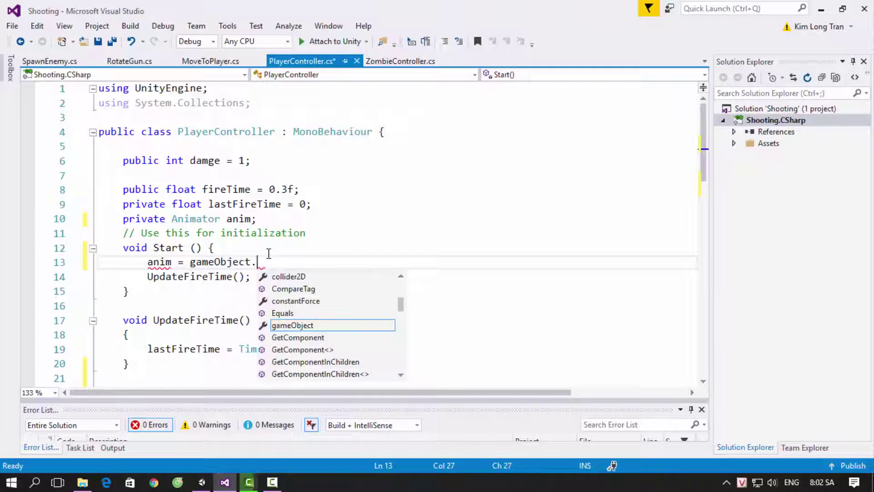
{"action": "type", "text": "get"}
{"action": "key", "text": "Tab"}
{"action": "type", "text": "A"}
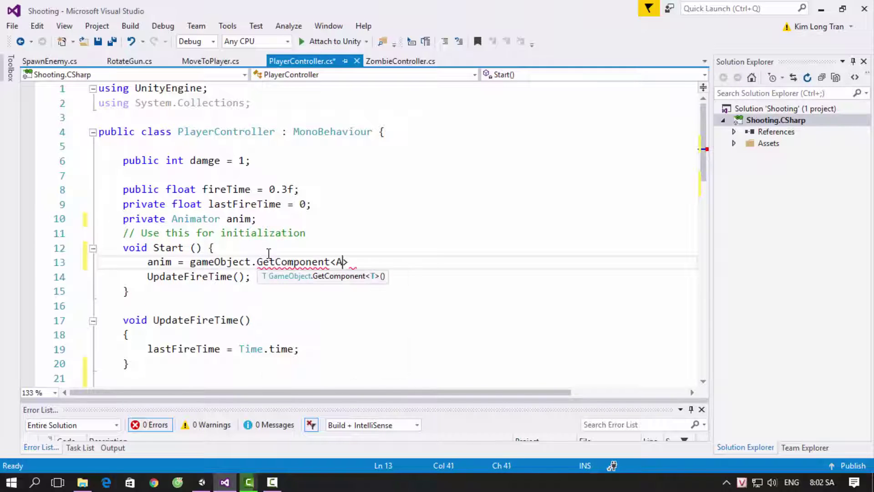
{"action": "type", "text": "ni"}
{"action": "key", "text": "Tab"}
{"action": "type", "text": ">("}
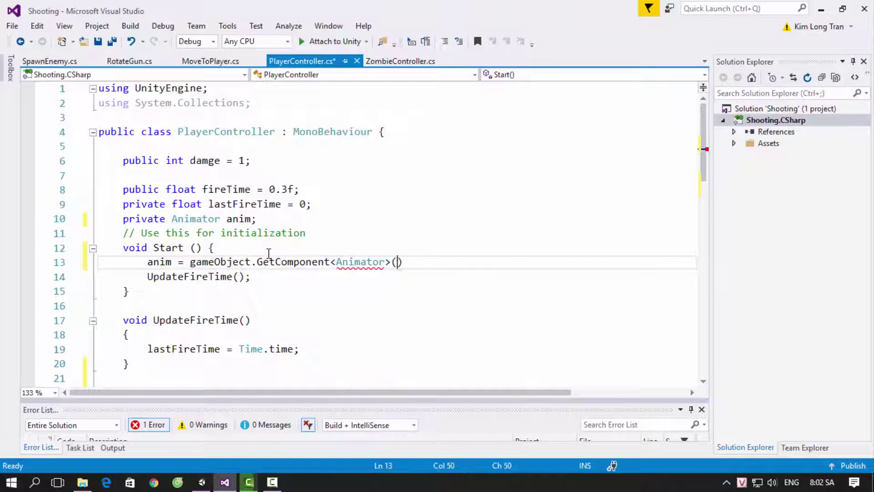
{"action": "type", "text": ");"}
{"action": "key", "text": "ctrl+s"}
Step: Add a SetFireAnim(bool isFire) method calling anim.SetBool("isShoot", isFire)
{"action": "scroll", "coordinate": [273, 260], "scroll_direction": "down", "scroll_amount": 3}
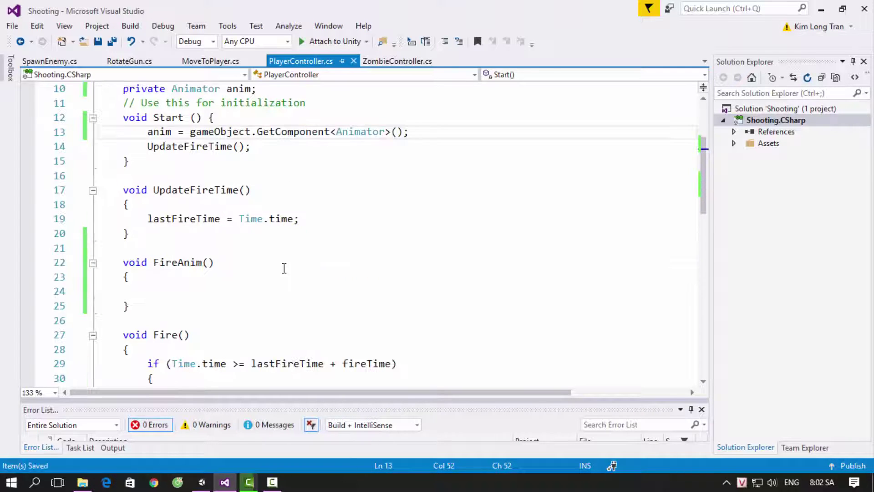
{"action": "left_click", "coordinate": [241, 281]}
{"action": "left_click", "coordinate": [245, 293]}
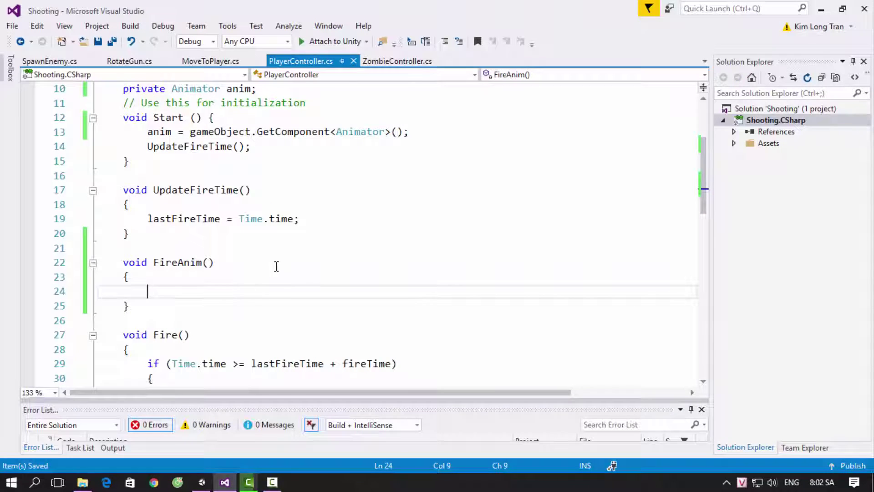
{"action": "left_click", "coordinate": [275, 312]}
{"action": "key", "text": "Return"}
{"action": "key", "text": "Return"}
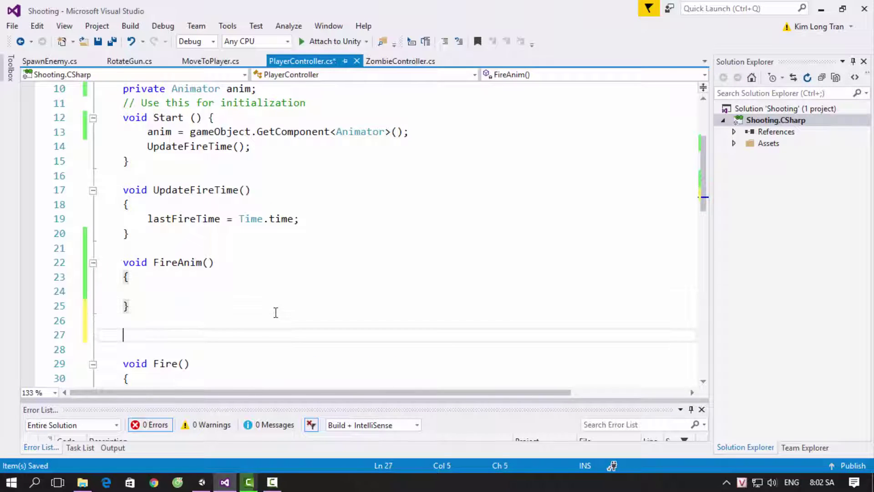
{"action": "type", "text": "void S"}
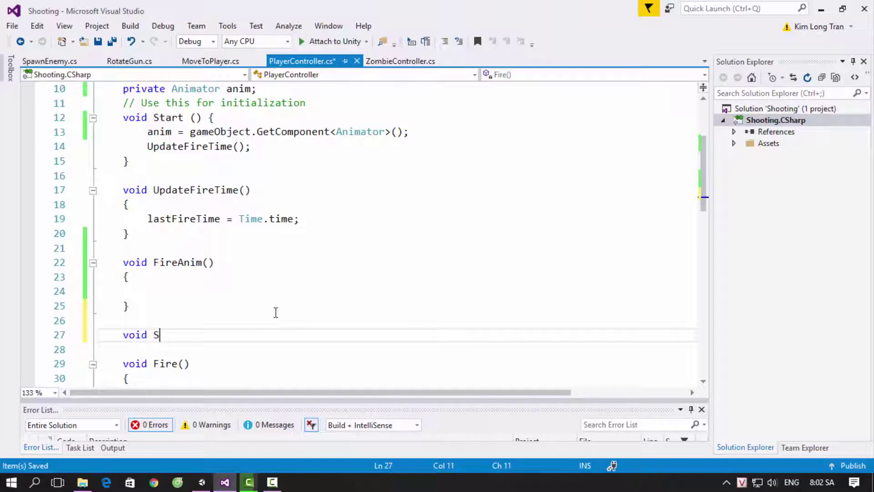
{"action": "type", "text": "etFire"}
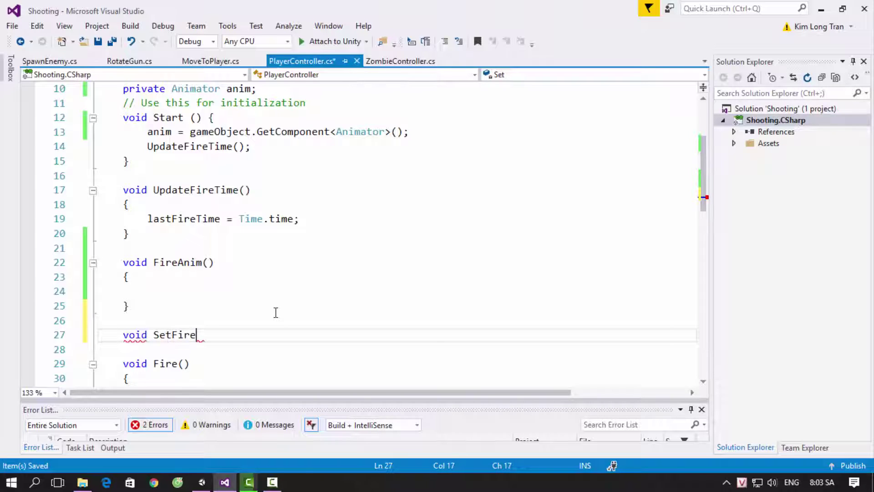
{"action": "type", "text": "Anim()"}
{"action": "key", "text": "Return"}
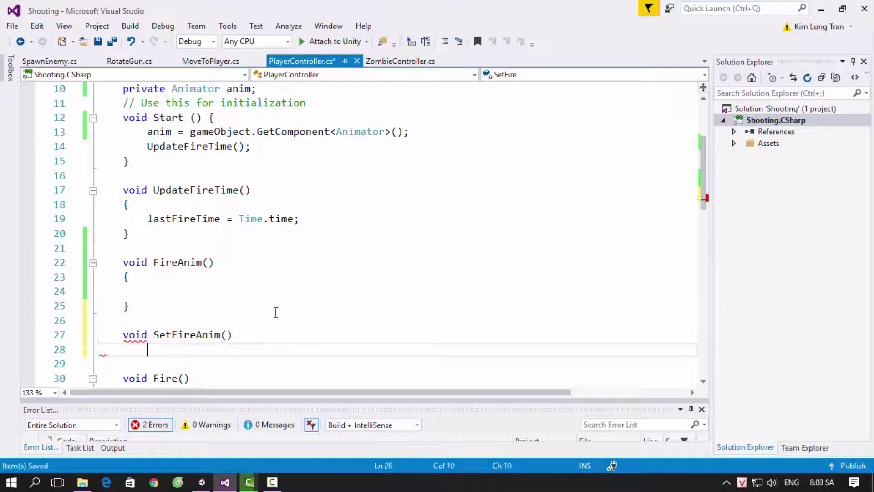
{"action": "type", "text": "{"}
{"action": "key", "text": "Return"}
{"action": "key", "text": "Up"}
{"action": "key", "text": "Up"}
{"action": "key", "text": "End"}
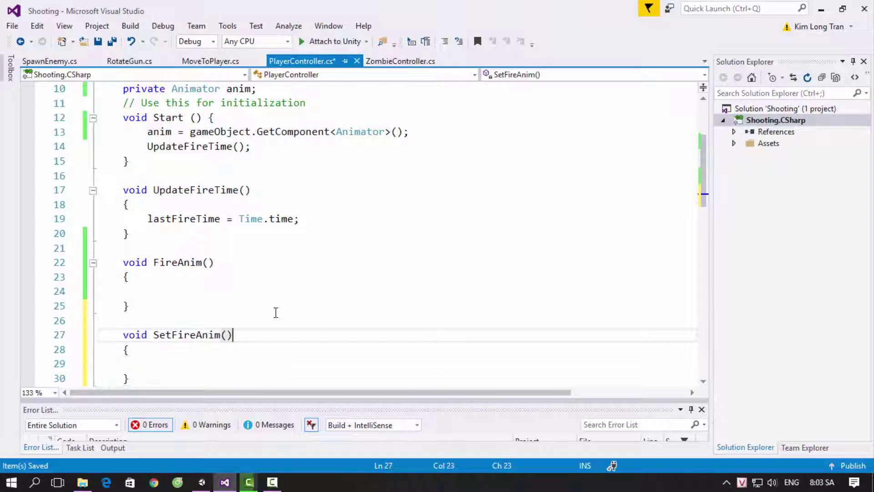
{"action": "key", "text": "Left"}
{"action": "type", "text": "bool is"}
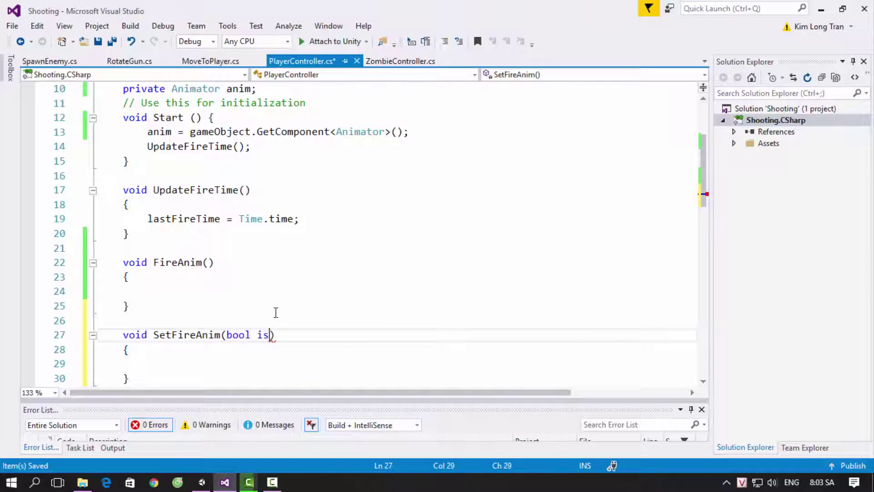
{"action": "type", "text": "Fire"}
{"action": "key", "text": "Down"}
{"action": "key", "text": "Down"}
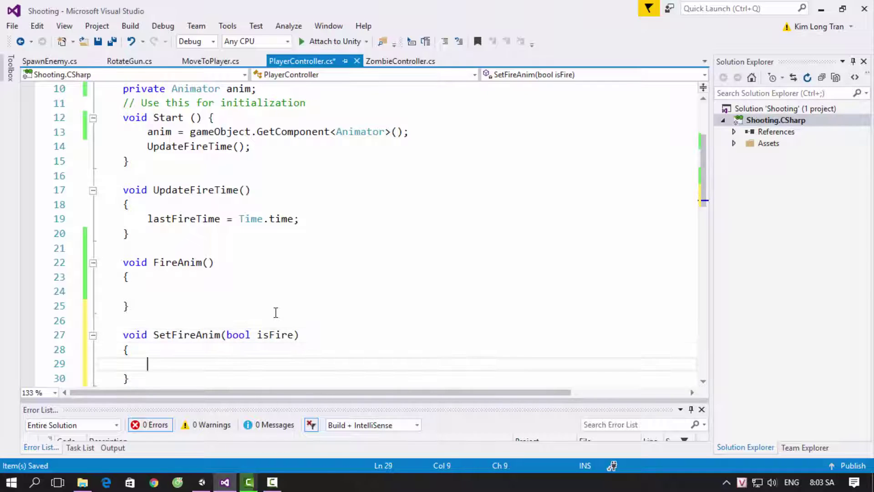
{"action": "type", "text": "anim."}
{"action": "type", "text": "set"}
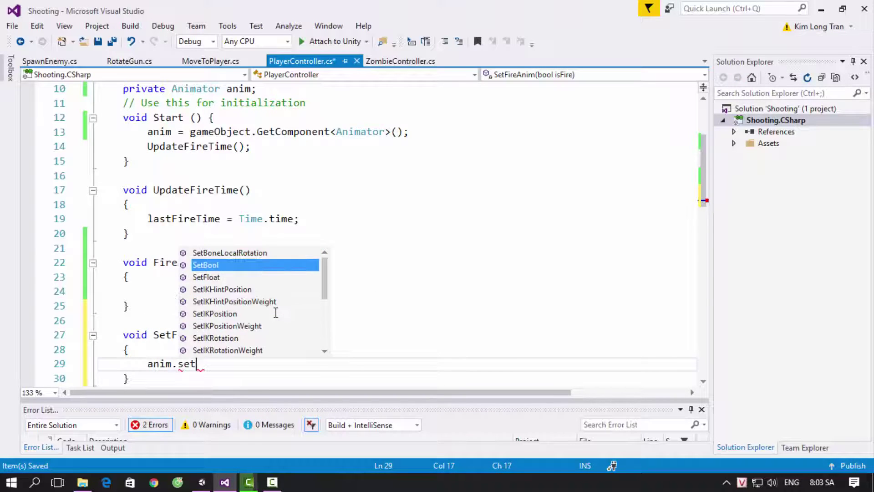
{"action": "type", "text": "b();"}
{"action": "key", "text": "Left"}
{"action": "key", "text": "Left"}
{"action": "type", "text": "\""}
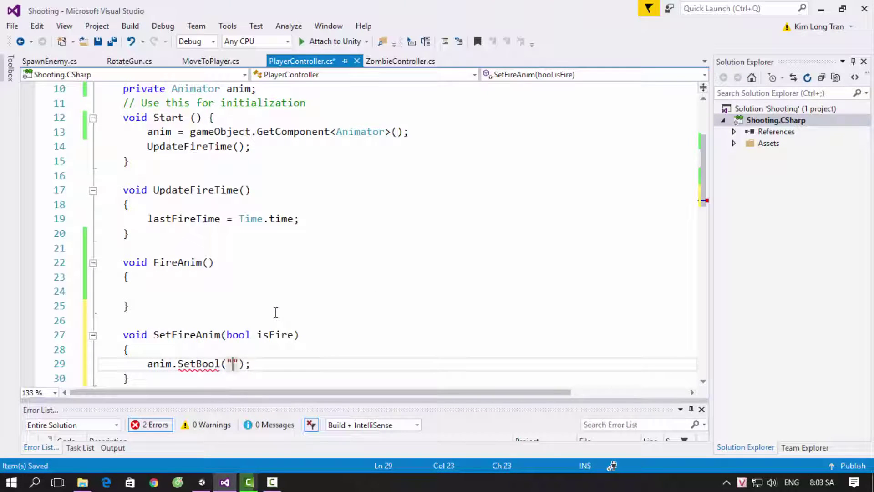
{"action": "type", "text": "is"}
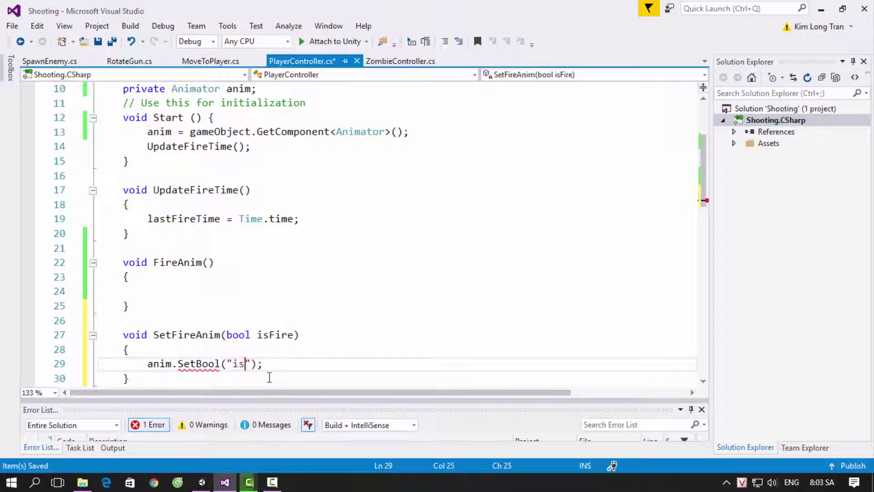
{"action": "type", "text": "Shoot\""}
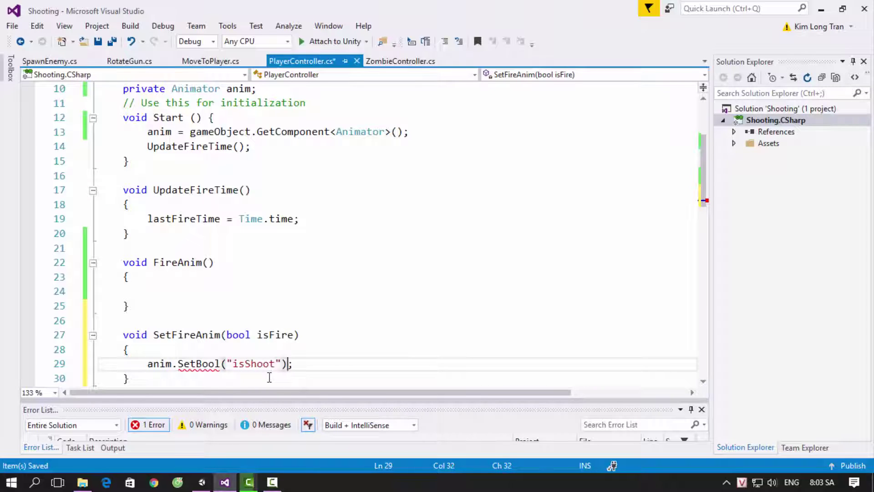
{"action": "type", "text": ", isF"}
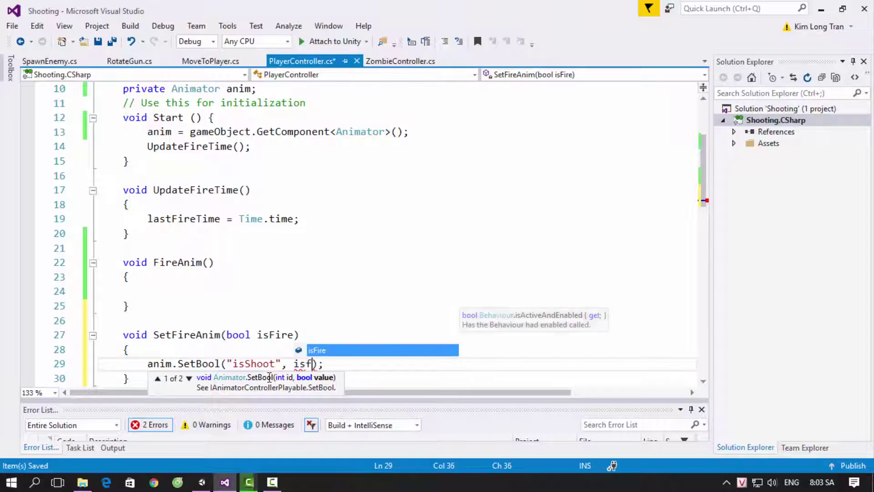
{"action": "key", "text": "Tab"}
{"action": "left_click", "coordinate": [261, 300]}
Step: Make FireAnim call SetFireAnim(true)
{"action": "left_click", "coordinate": [250, 282]}
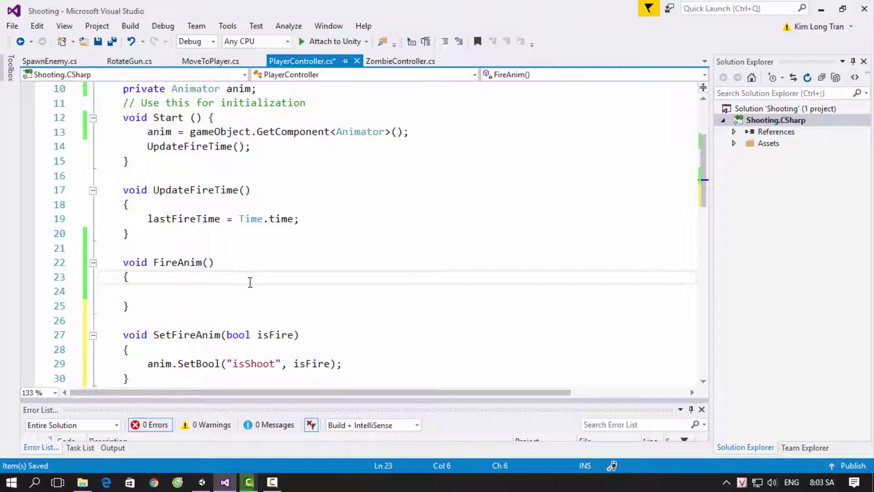
{"action": "left_click", "coordinate": [250, 289]}
{"action": "type", "text": "S"}
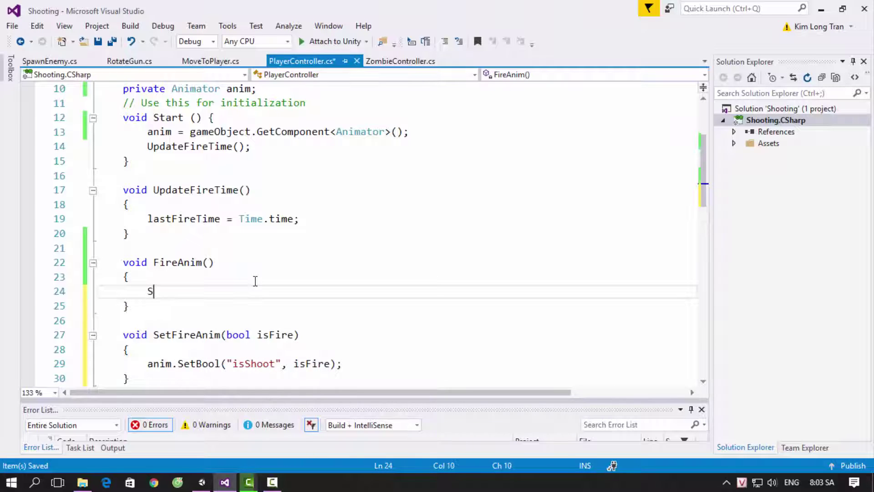
{"action": "type", "text": "et"}
{"action": "type", "text": "()"}
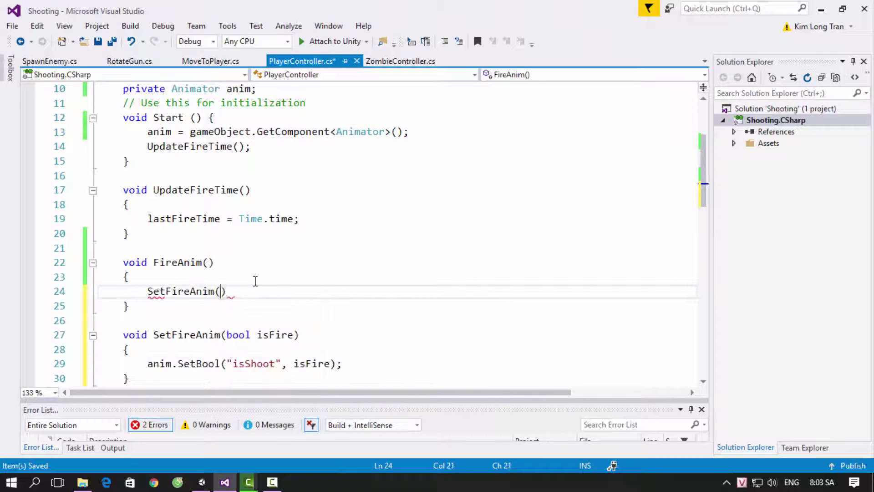
{"action": "type", "text": ";"}
{"action": "key", "text": "Left"}
{"action": "key", "text": "Left"}
{"action": "type", "text": "true"}
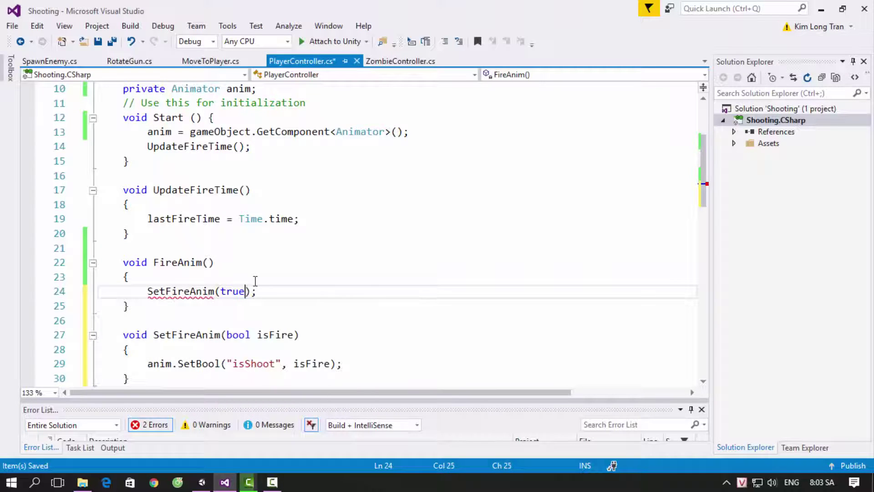
{"action": "left_click", "coordinate": [261, 277]}
{"action": "scroll", "coordinate": [260, 276], "scroll_direction": "down", "scroll_amount": 1}
Step: Add a FireAnim(); call inside the zombie-hit block of Fire() and save
{"action": "scroll", "coordinate": [261, 277], "scroll_direction": "down", "scroll_amount": 5}
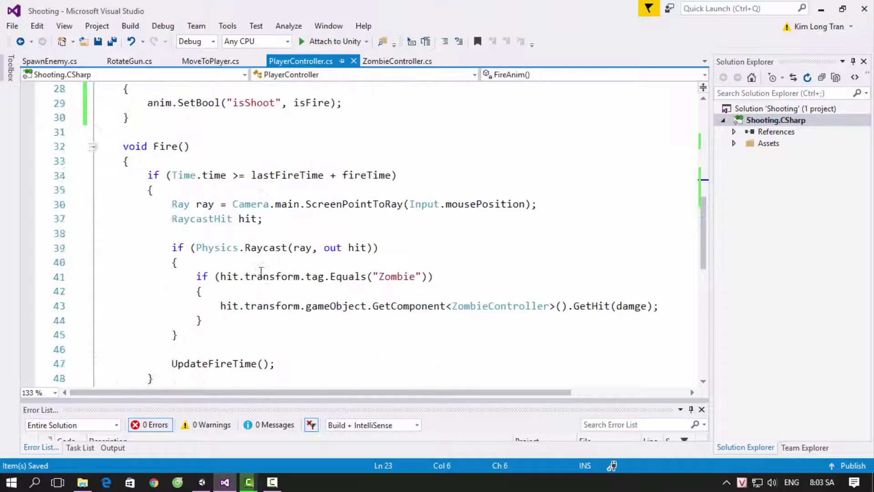
{"action": "scroll", "coordinate": [261, 276], "scroll_direction": "down", "scroll_amount": 1}
{"action": "left_click", "coordinate": [214, 277]}
{"action": "left_click", "coordinate": [274, 305]}
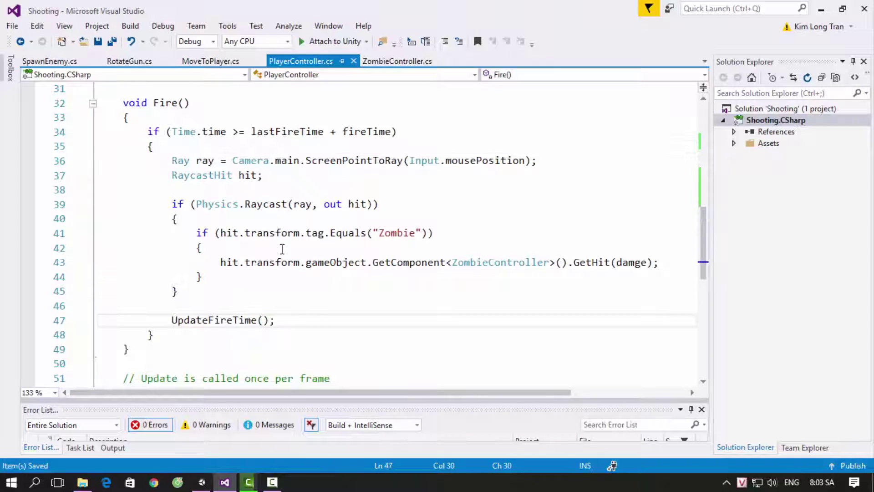
{"action": "left_click", "coordinate": [263, 151]}
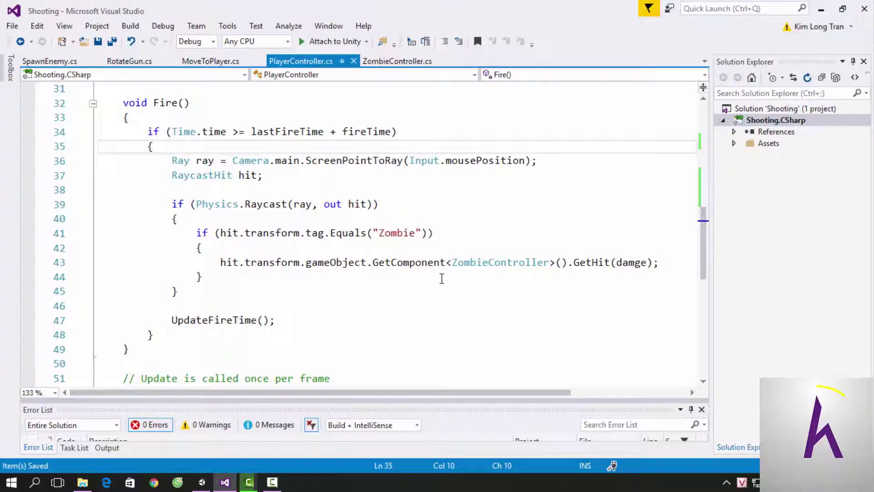
{"action": "left_click", "coordinate": [456, 249]}
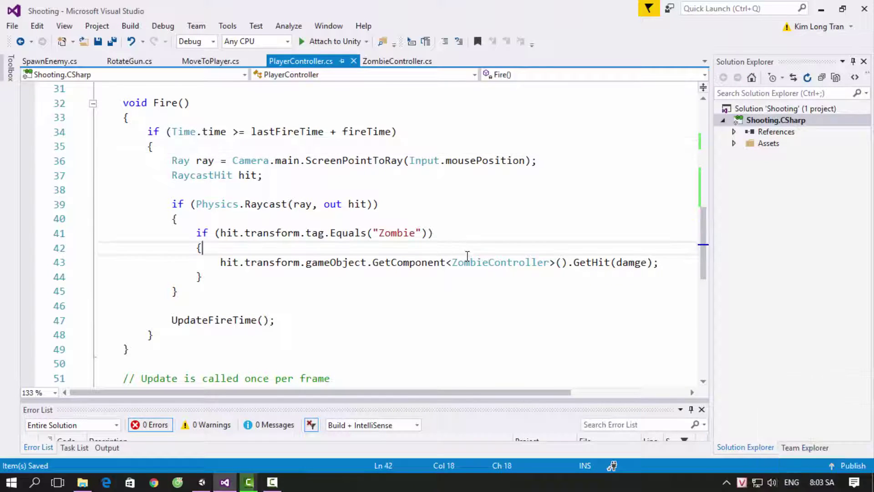
{"action": "key", "text": "Down"}
{"action": "key", "text": "Down"}
{"action": "key", "text": "Down"}
{"action": "left_click", "coordinate": [362, 255]}
{"action": "left_click_drag", "start_coordinate": [220, 262], "coordinate": [279, 262]}
{"action": "left_click", "coordinate": [288, 246]}
{"action": "key", "text": "Return"}
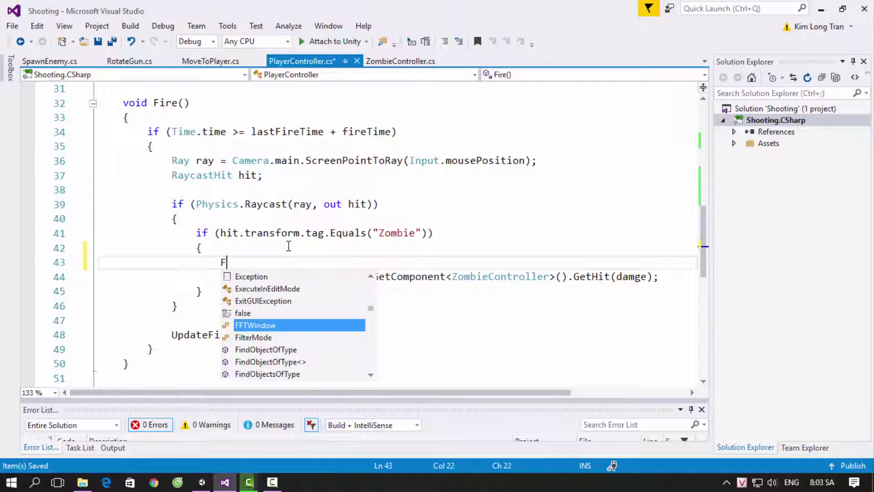
{"action": "type", "text": "ire"}
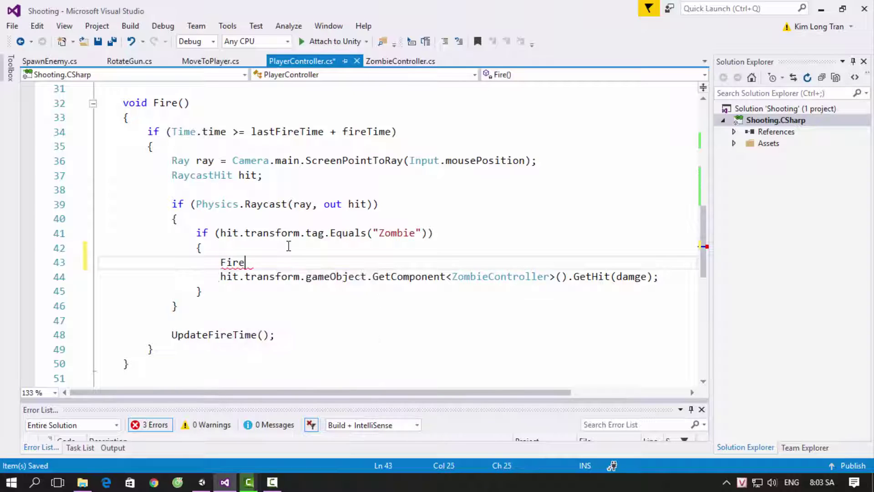
{"action": "type", "text": "Anim();"}
{"action": "key", "text": "ctrl+s"}
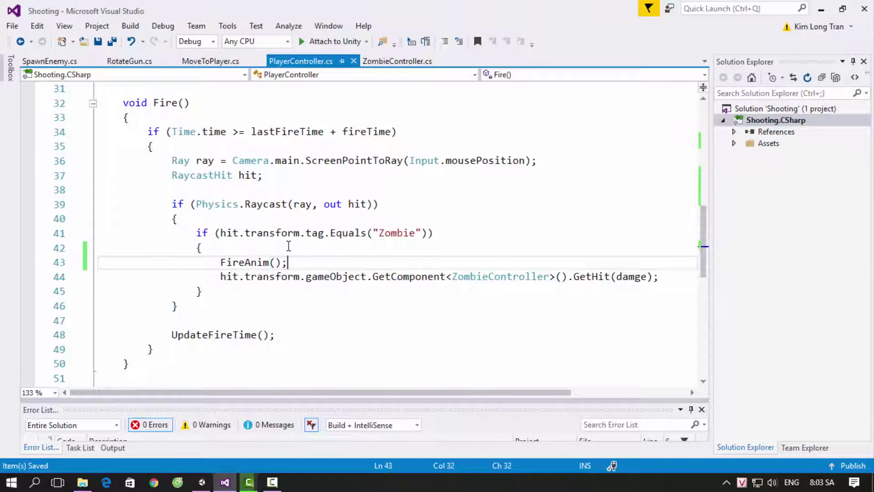
Step: Add an else keyword after the fire-time if block on line 34
{"action": "scroll", "coordinate": [288, 255], "scroll_direction": "up", "scroll_amount": 2}
{"action": "scroll", "coordinate": [289, 260], "scroll_direction": "up", "scroll_amount": 1}
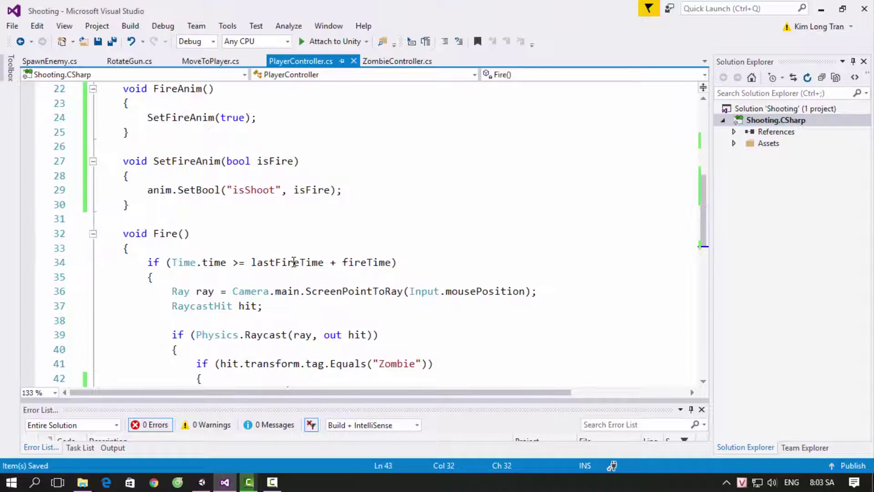
{"action": "scroll", "coordinate": [283, 264], "scroll_direction": "down", "scroll_amount": 3}
{"action": "left_click_drag", "start_coordinate": [146, 131], "coordinate": [129, 117]}
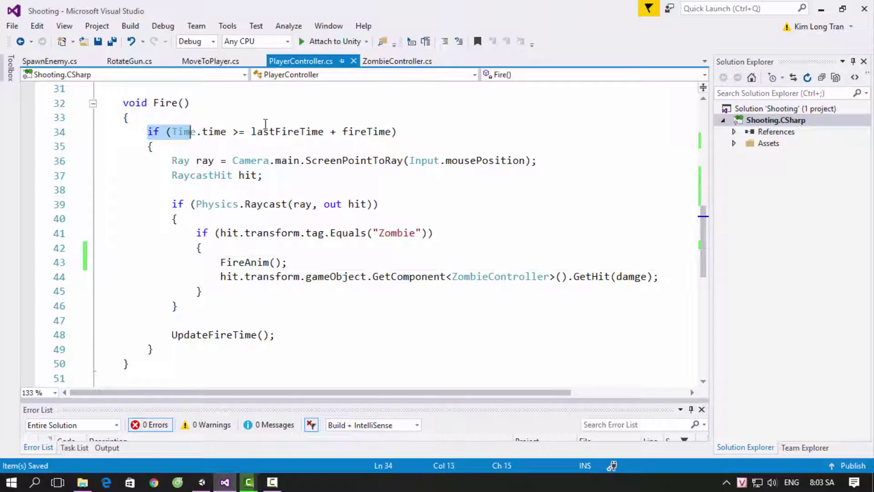
{"action": "left_click_drag", "start_coordinate": [417, 125], "coordinate": [423, 133]}
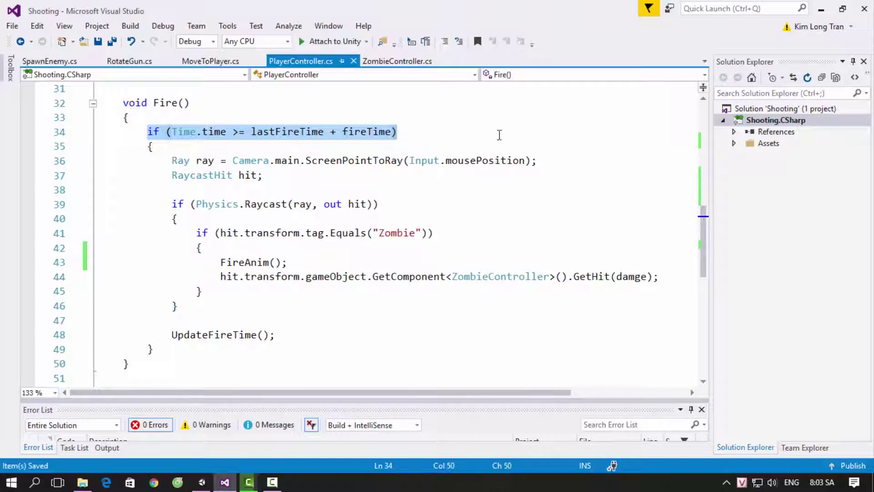
{"action": "left_click", "coordinate": [355, 189]}
{"action": "left_click", "coordinate": [244, 349]}
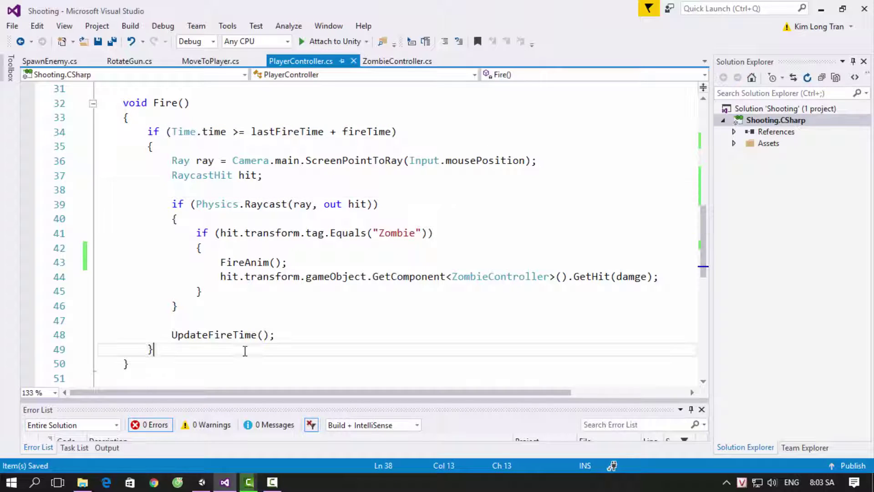
{"action": "key", "text": "Return"}
{"action": "type", "text": "else"}
Step: Give the else branch a body containing a SetFireAnim(); call completed by IntelliSense
{"action": "key", "text": "Return"}
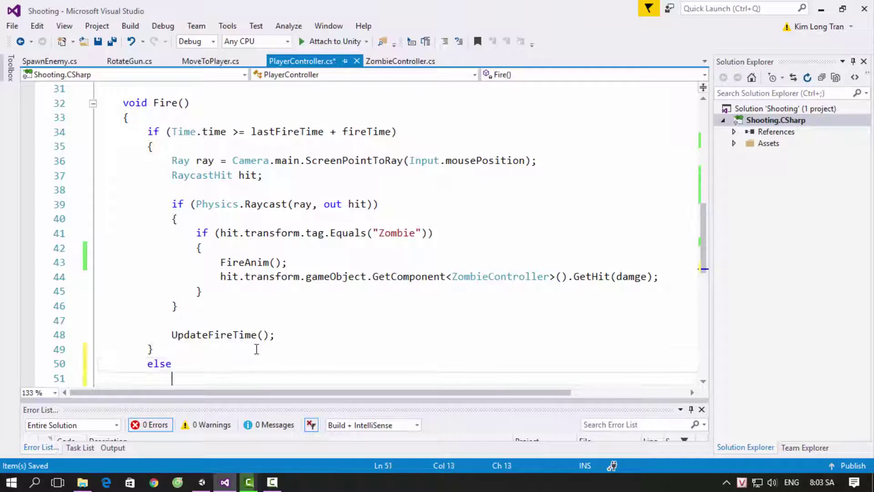
{"action": "type", "text": "{"}
{"action": "key", "text": "Return"}
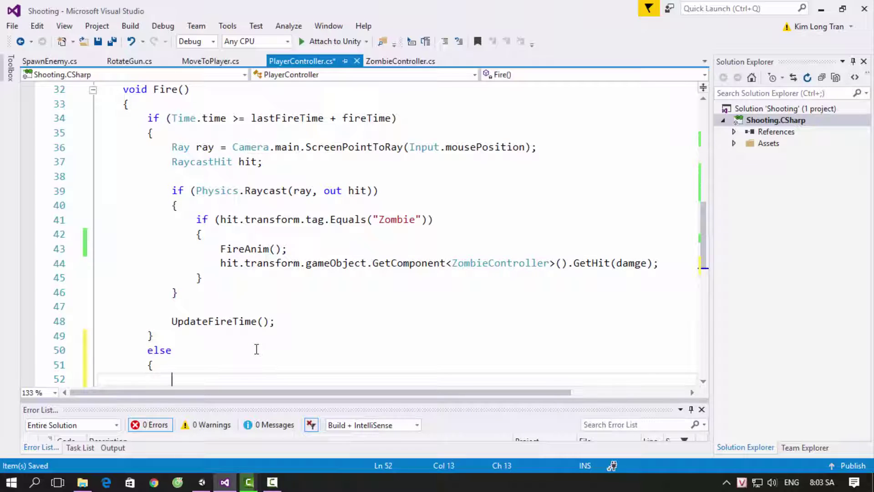
{"action": "type", "text": "Set"}
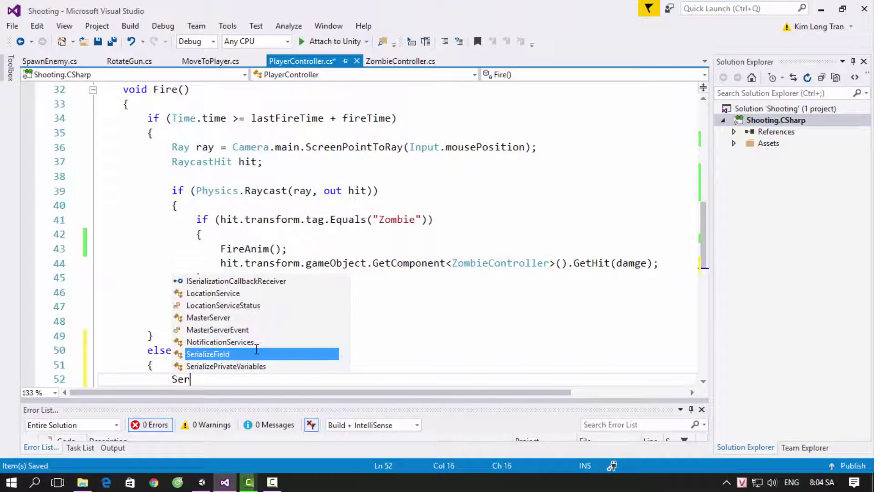
{"action": "key", "text": "Tab"}
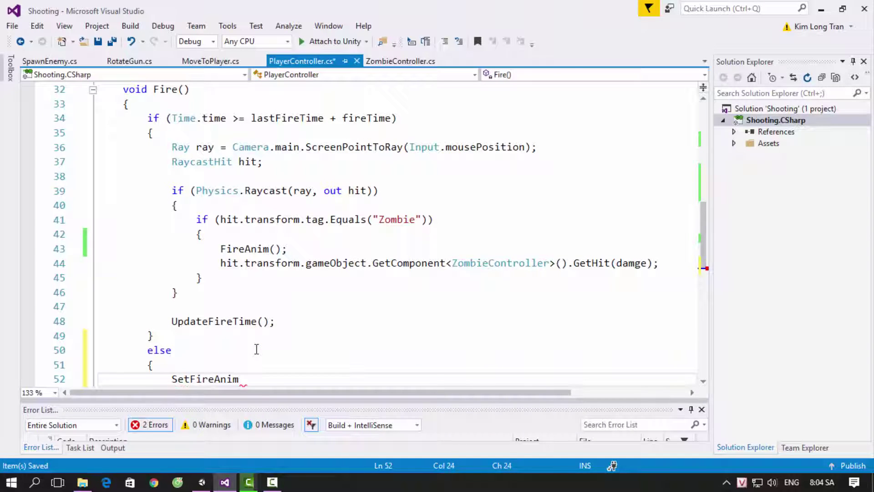
{"action": "type", "text": "();"}
{"action": "key", "text": "Left"}
{"action": "key", "text": "Left"}
Step: Finish the else call as SetFireAnim(false) and save PlayerController.cs
{"action": "type", "text": "false"}
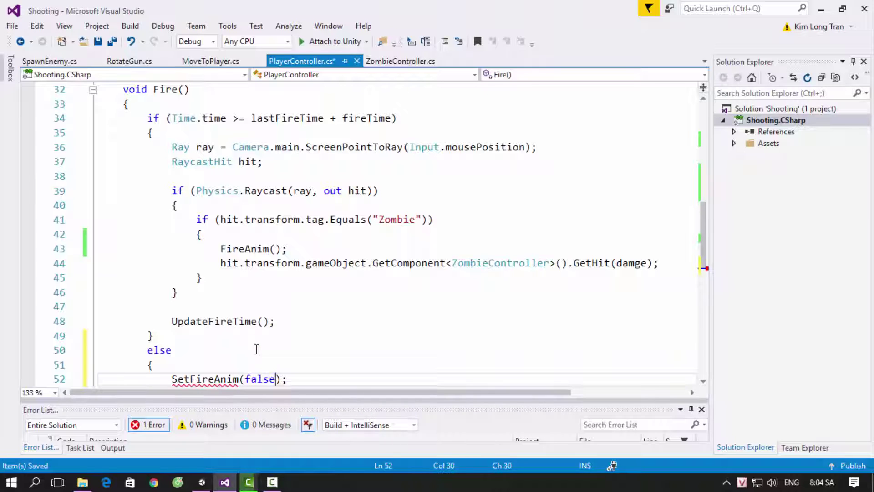
{"action": "key", "text": "ctrl+s"}
{"action": "scroll", "coordinate": [261, 345], "scroll_direction": "up", "scroll_amount": 5}
{"action": "scroll", "coordinate": [267, 325], "scroll_direction": "up", "scroll_amount": 1}
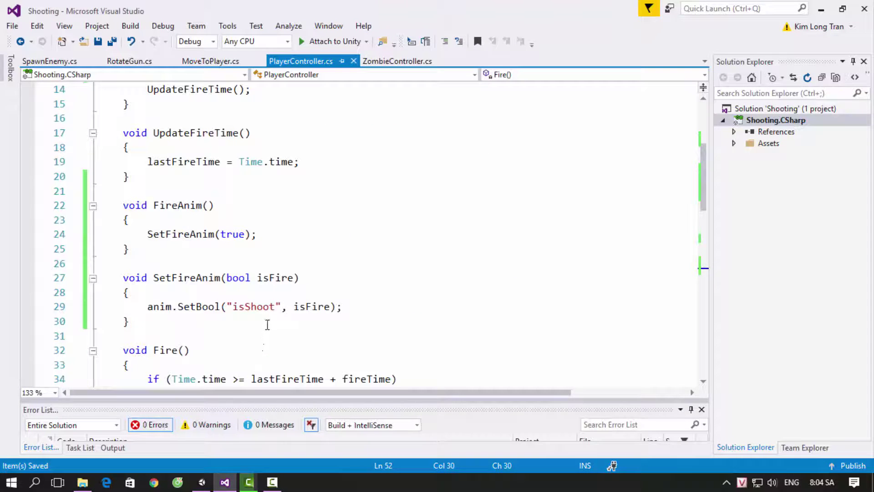
Step: Delete the FireAnim helper method's header and its closing brace
{"action": "left_click", "coordinate": [266, 233]}
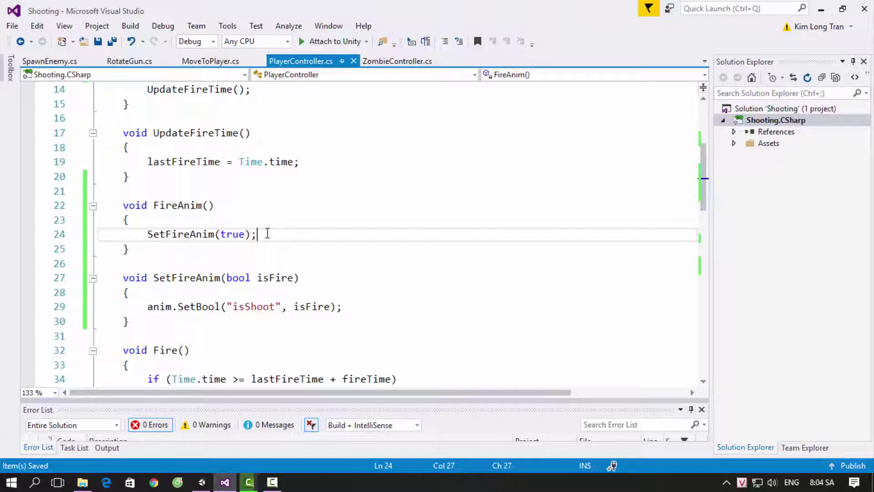
{"action": "scroll", "coordinate": [268, 233], "scroll_direction": "up", "scroll_amount": 1}
{"action": "scroll", "coordinate": [225, 231], "scroll_direction": "down", "scroll_amount": 2}
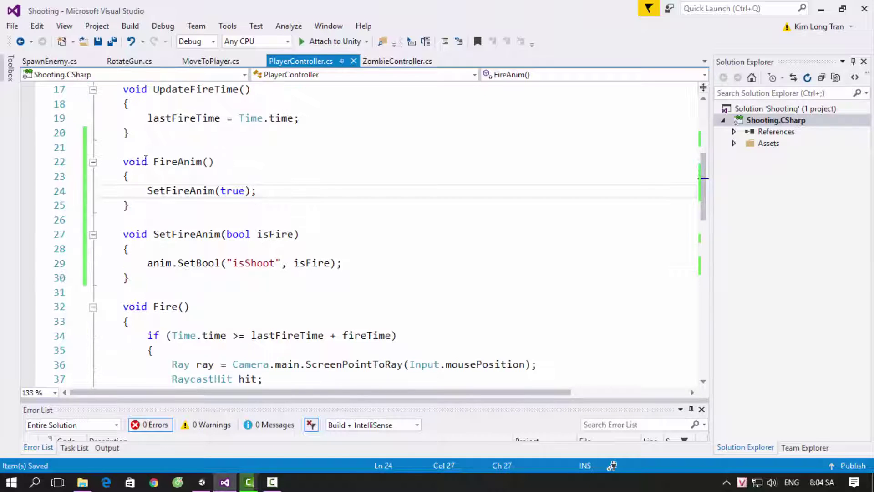
{"action": "left_click_drag", "start_coordinate": [120, 162], "coordinate": [173, 176]}
{"action": "key", "text": "BackSpace"}
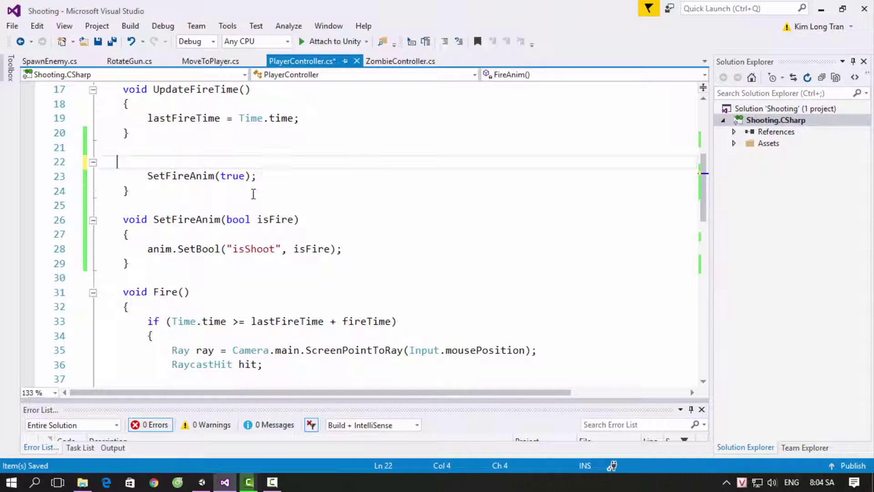
{"action": "left_click", "coordinate": [260, 177]}
{"action": "key", "text": "shift+Down"}
{"action": "key", "text": "Delete"}
Step: Remove the leftover SetFireAnim(true) line and extra blank lines after UpdateFireTime
{"action": "left_click", "coordinate": [193, 137]}
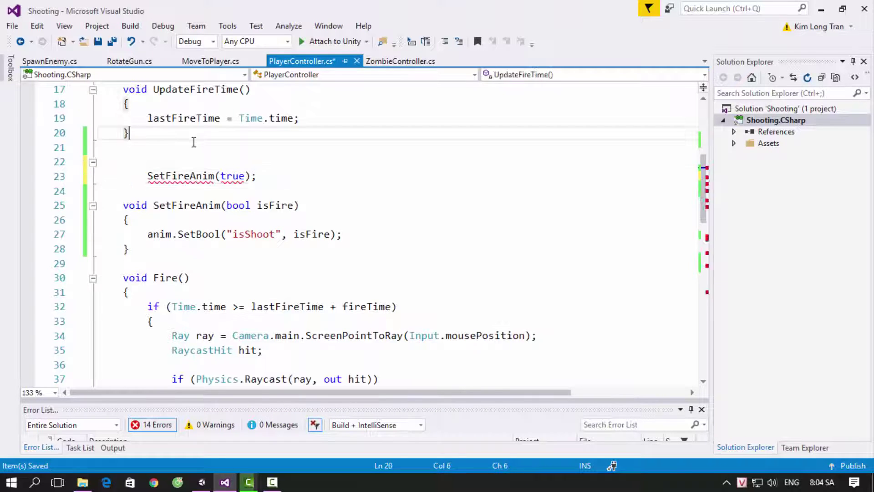
{"action": "key", "text": "Delete"}
{"action": "left_click_drag", "start_coordinate": [148, 162], "coordinate": [123, 166]}
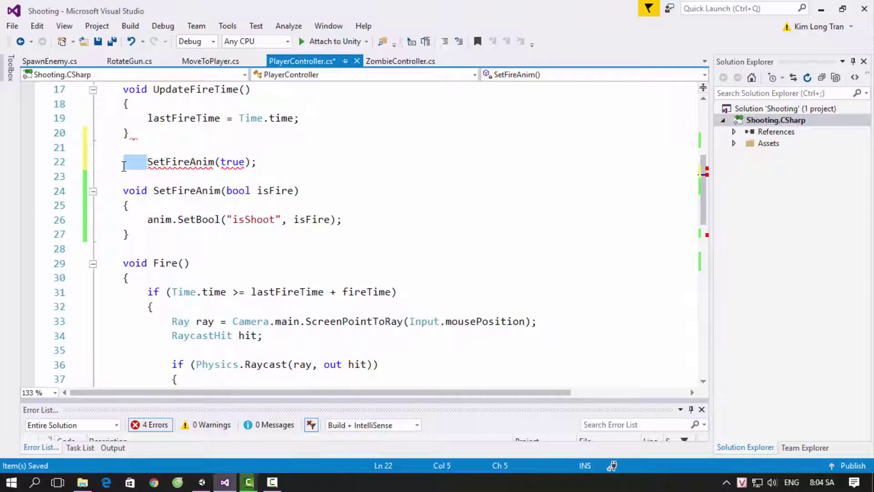
{"action": "left_click_drag", "start_coordinate": [256, 163], "coordinate": [132, 168]}
{"action": "key", "text": "BackSpace"}
{"action": "left_click", "coordinate": [149, 135]}
{"action": "key", "text": "Delete"}
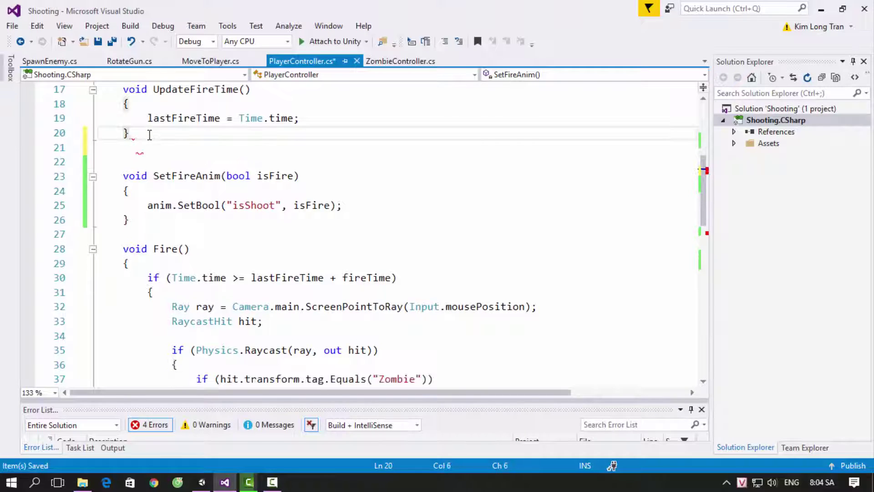
{"action": "left_click", "coordinate": [150, 146]}
{"action": "key", "text": "BackSpace"}
Step: Replace the hit branch's FireAnim() call with SetFireAnim(true)
{"action": "scroll", "coordinate": [261, 249], "scroll_direction": "down", "scroll_amount": 4}
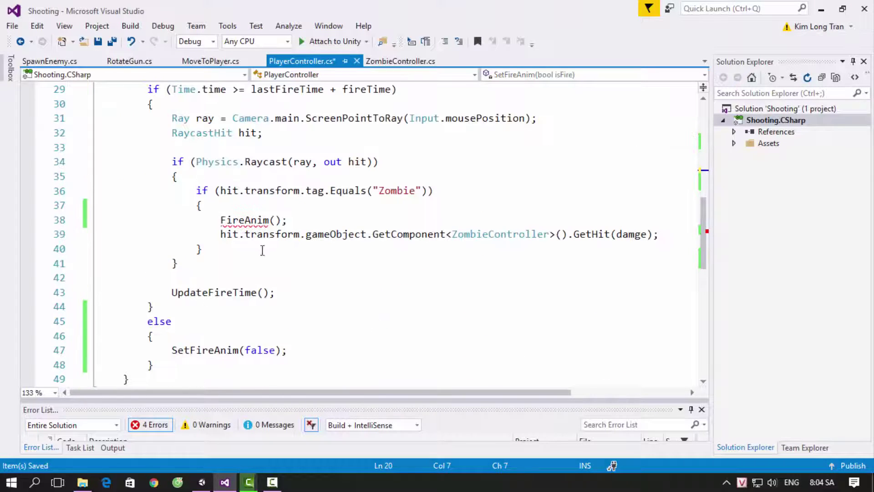
{"action": "left_click_drag", "start_coordinate": [288, 353], "coordinate": [172, 348]}
{"action": "key", "text": "ctrl+c"}
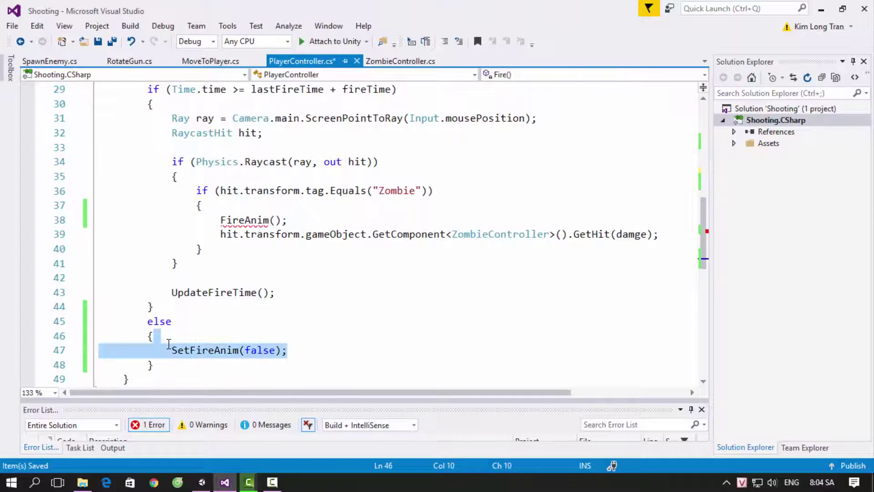
{"action": "left_click_drag", "start_coordinate": [222, 220], "coordinate": [287, 220]}
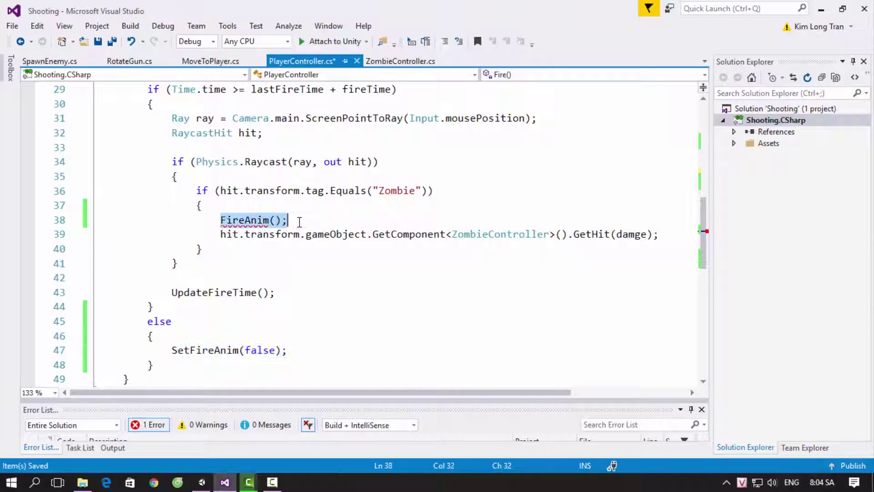
{"action": "key", "text": "ctrl+v"}
{"action": "double_click", "coordinate": [298, 220]}
{"action": "key", "text": "BackSpace"}
{"action": "type", "text": "tr"}
{"action": "key", "text": "Tab"}
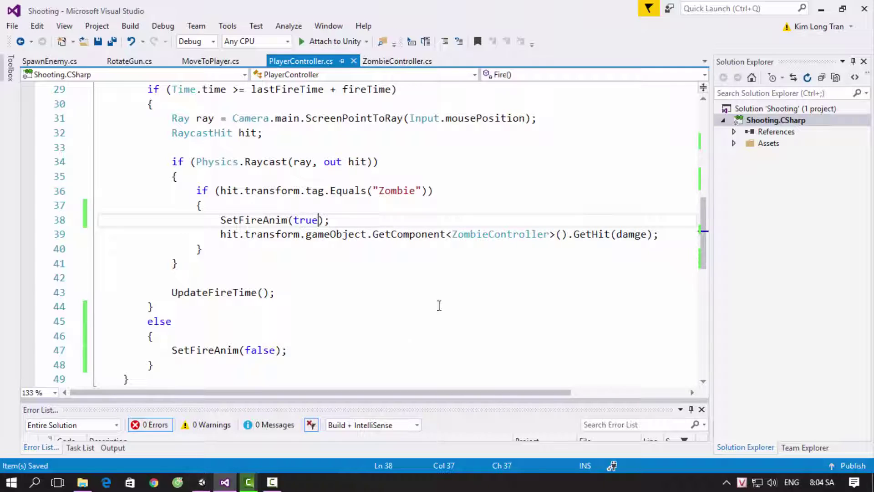
Step: Play the game in Unity, shoot five approaching zombies, then stop play mode
{"action": "left_click", "coordinate": [202, 482]}
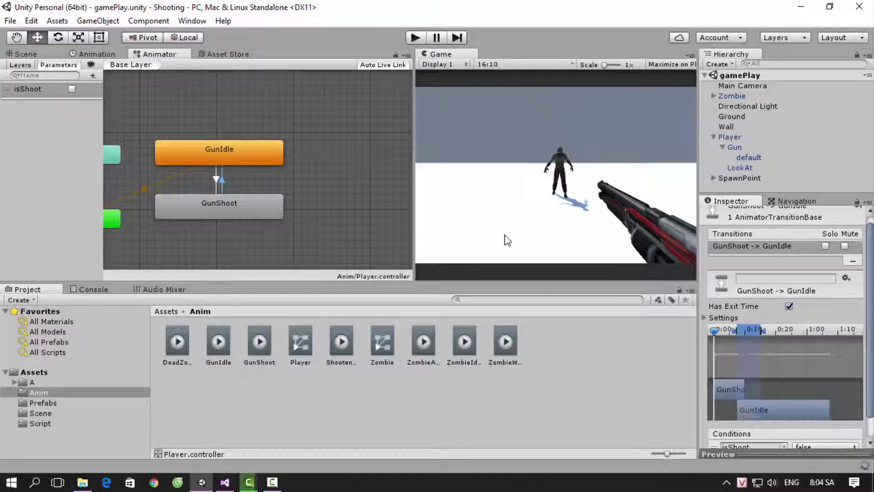
{"action": "left_click", "coordinate": [420, 37]}
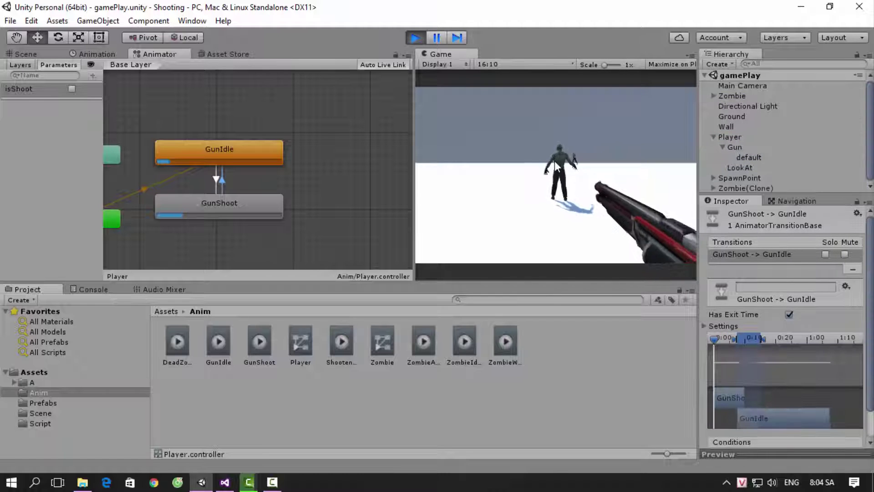
{"action": "left_click", "coordinate": [554, 160]}
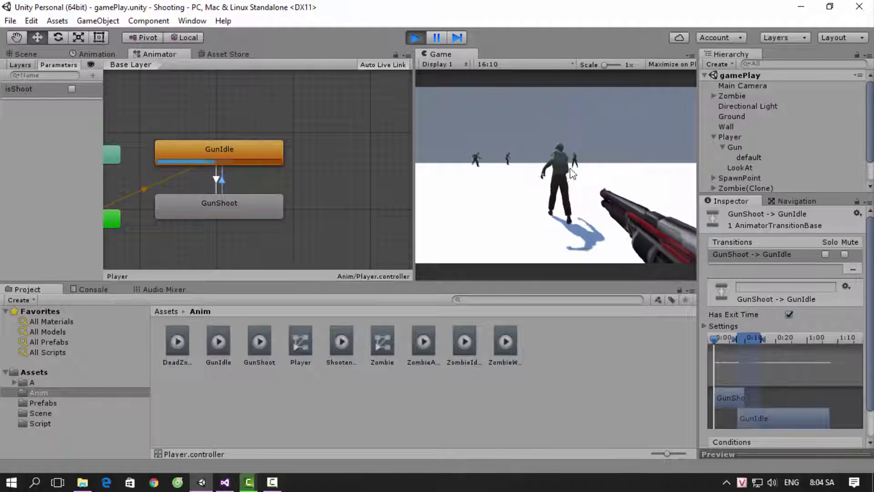
{"action": "left_click", "coordinate": [558, 149]}
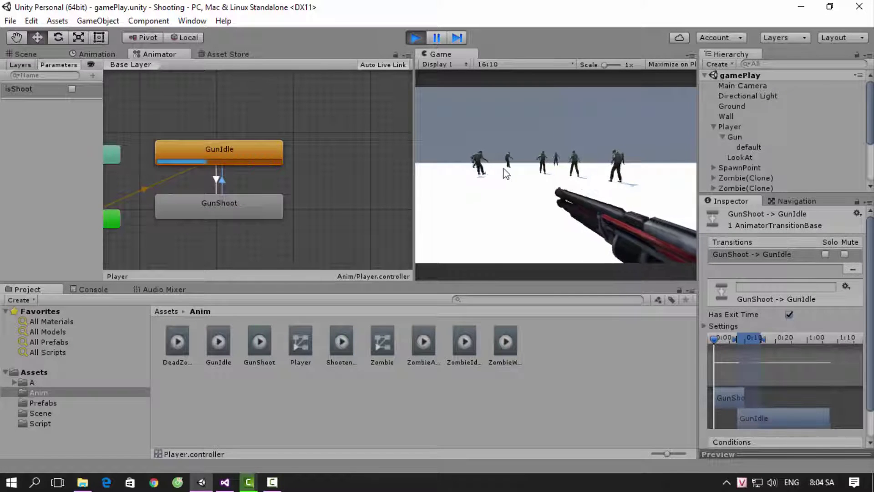
{"action": "left_click", "coordinate": [611, 160]}
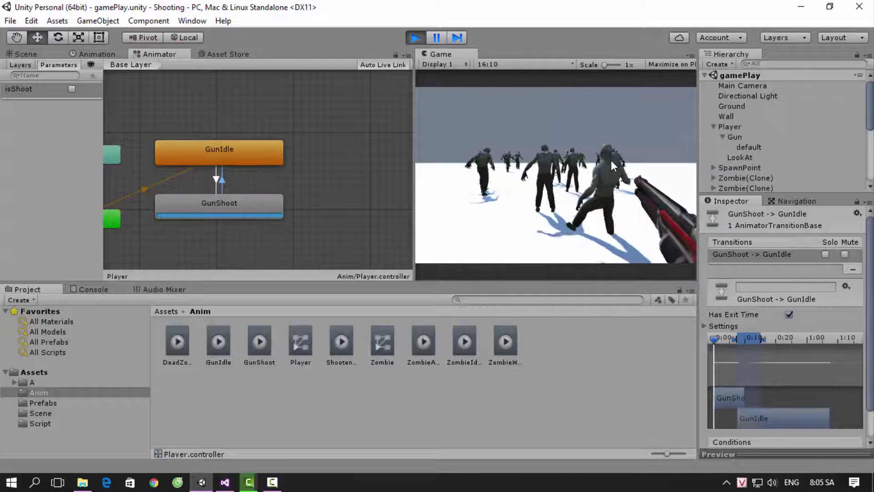
{"action": "left_click", "coordinate": [547, 148]}
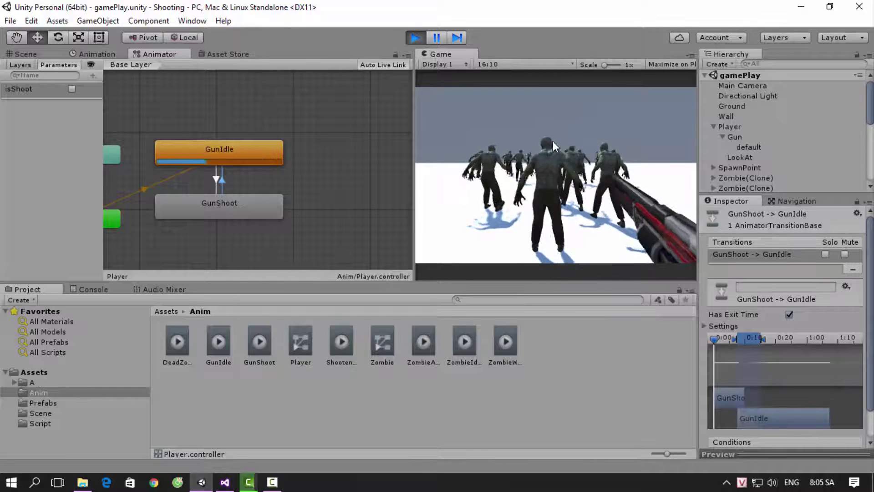
{"action": "left_click", "coordinate": [596, 145]}
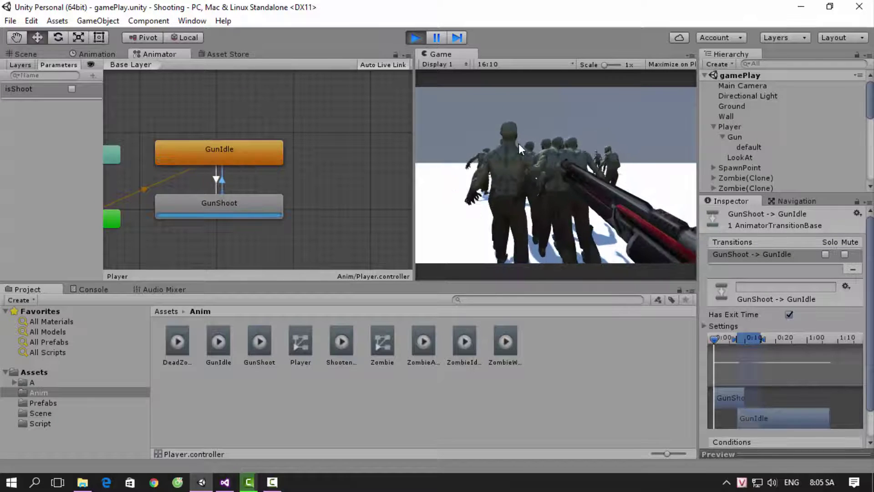
{"action": "left_click", "coordinate": [415, 38]}
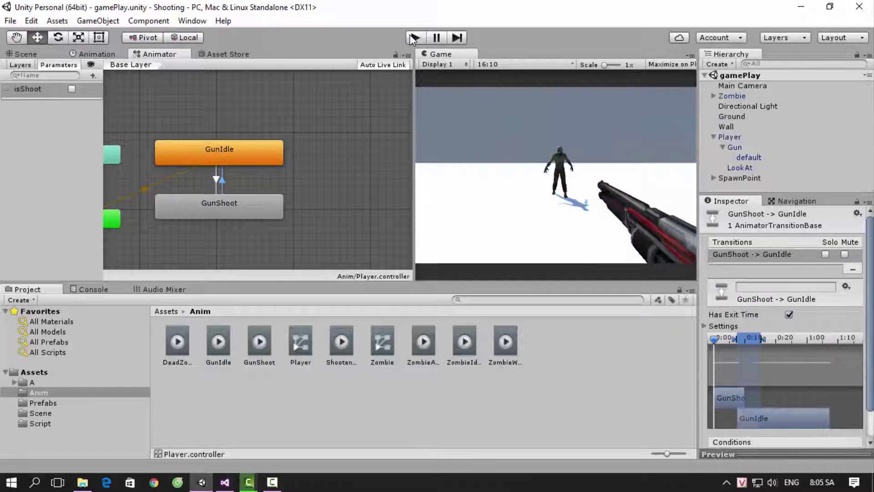
Step: Check both gun transitions, turn off Has Exit Time on GunShoot → GunIdle, and select Zombie
{"action": "left_click", "coordinate": [215, 180]}
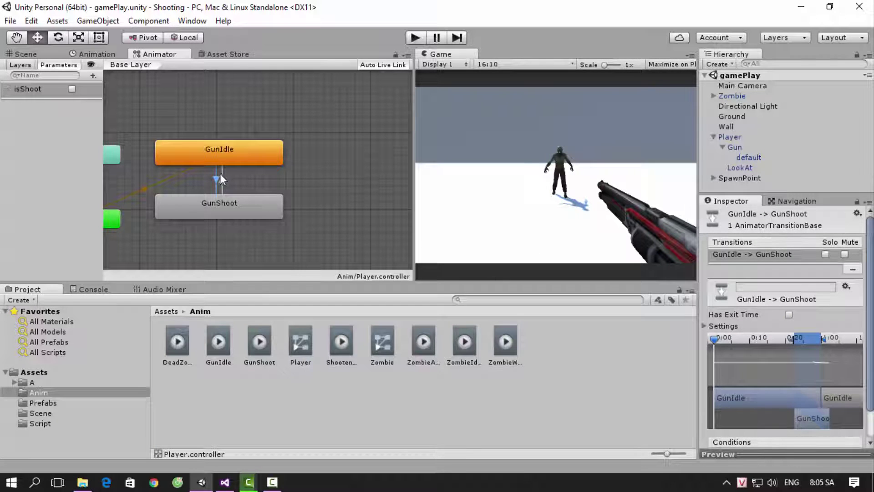
{"action": "left_click", "coordinate": [221, 175]}
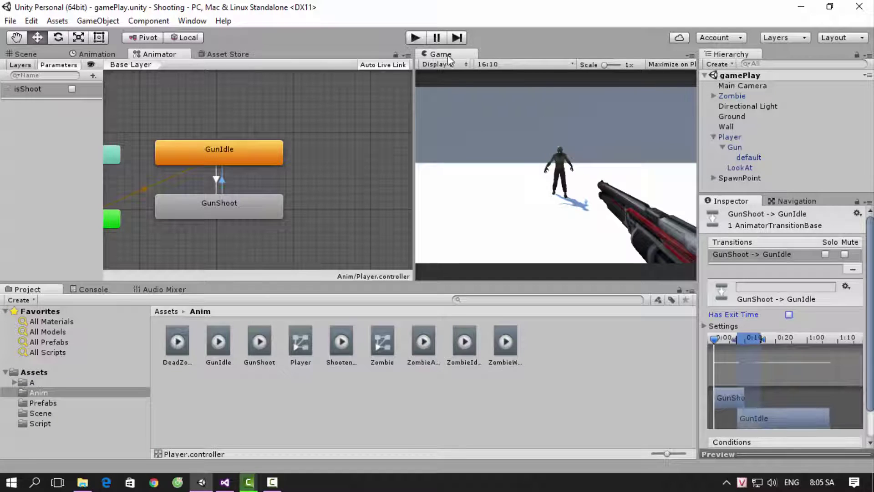
{"action": "left_click", "coordinate": [732, 96]}
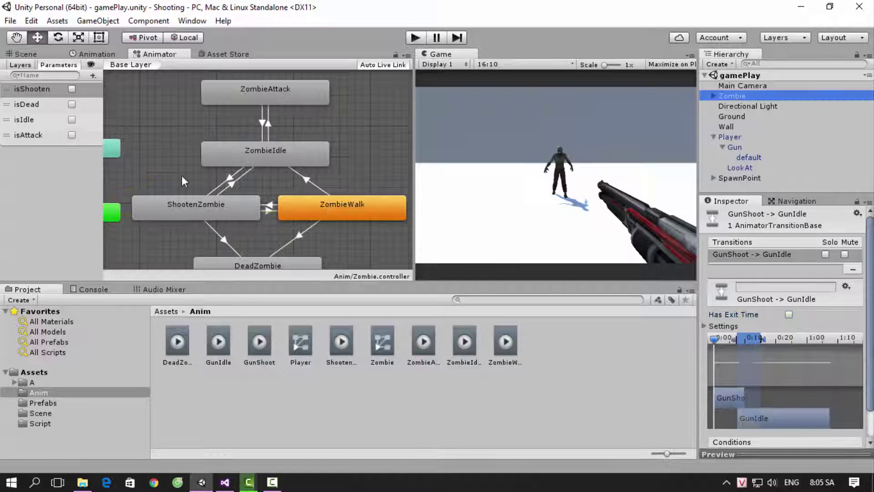
{"action": "left_click", "coordinate": [37, 58]}
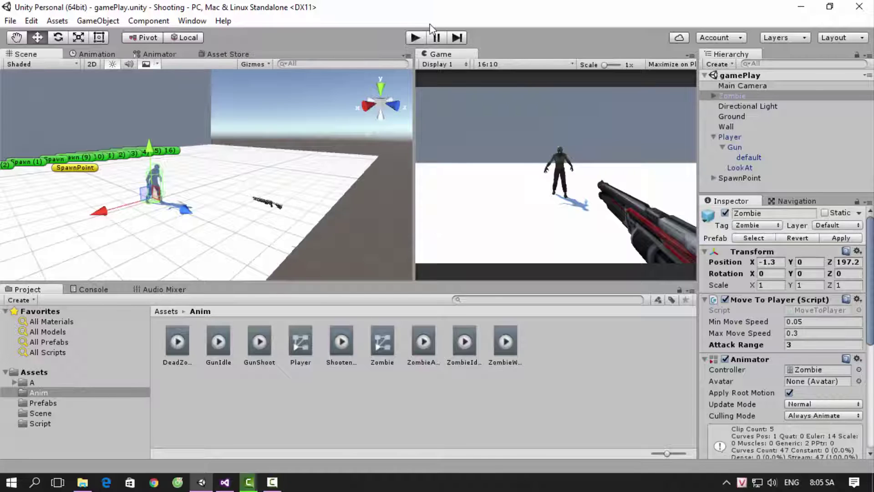
Step: Run the game, inspect LookAt, Player and Zombie, pause, and bring up PlayerController.cs
{"action": "left_click", "coordinate": [415, 37]}
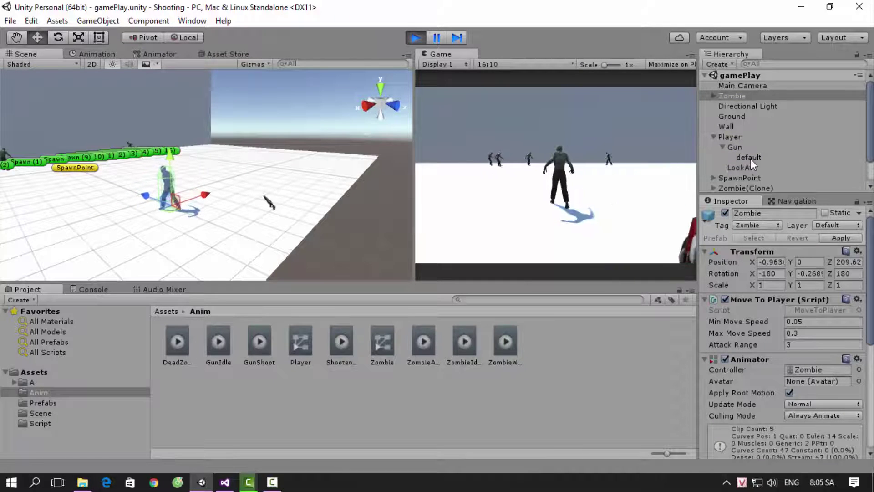
{"action": "left_click", "coordinate": [738, 169]}
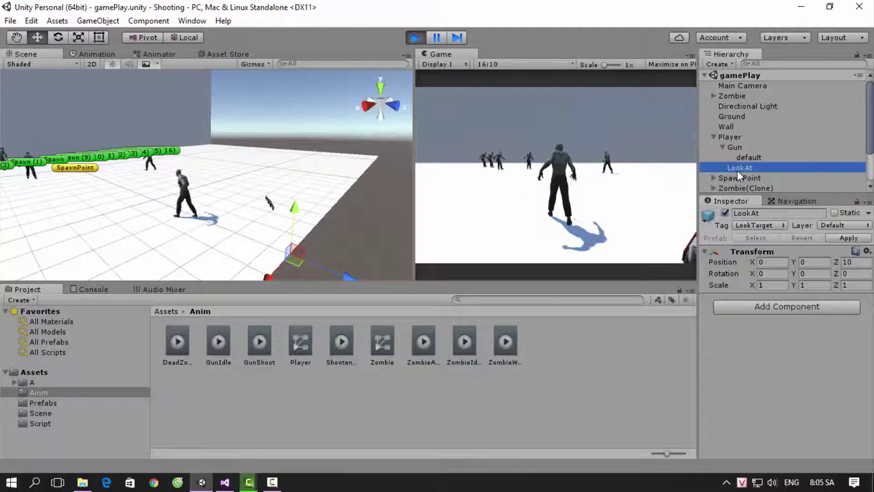
{"action": "left_click", "coordinate": [734, 139]}
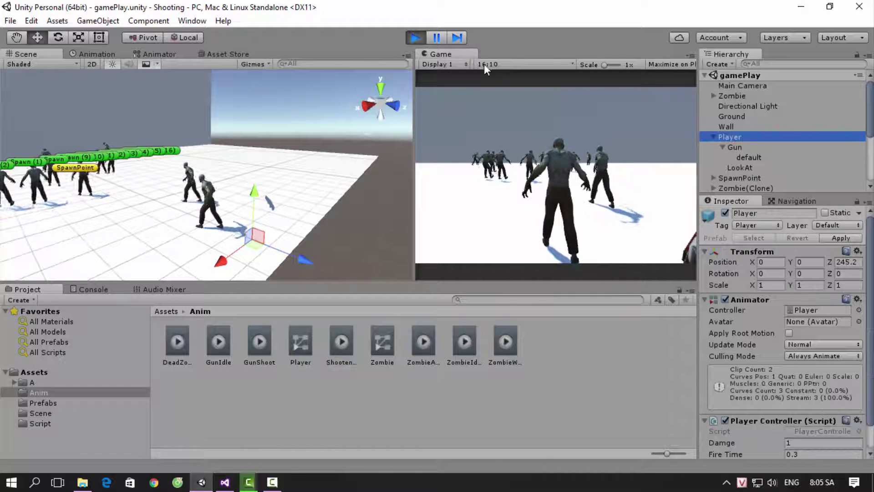
{"action": "left_click", "coordinate": [437, 37]}
{"action": "left_click", "coordinate": [736, 87]}
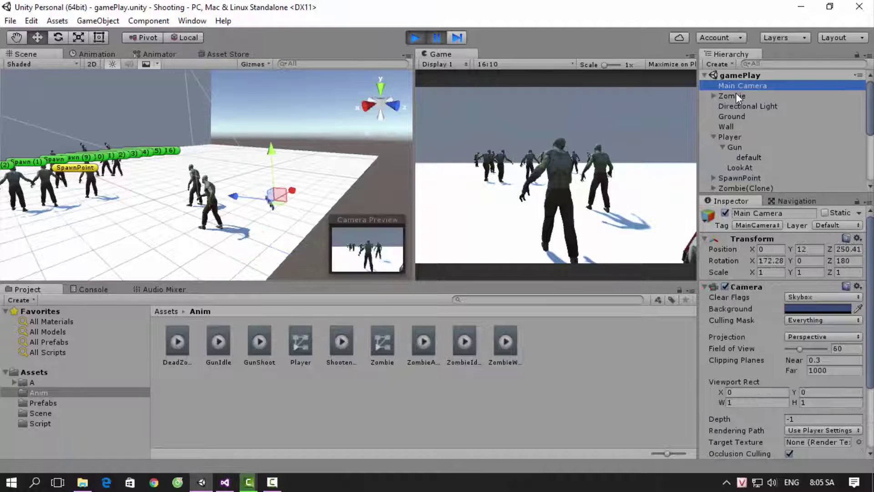
{"action": "left_click", "coordinate": [736, 94]}
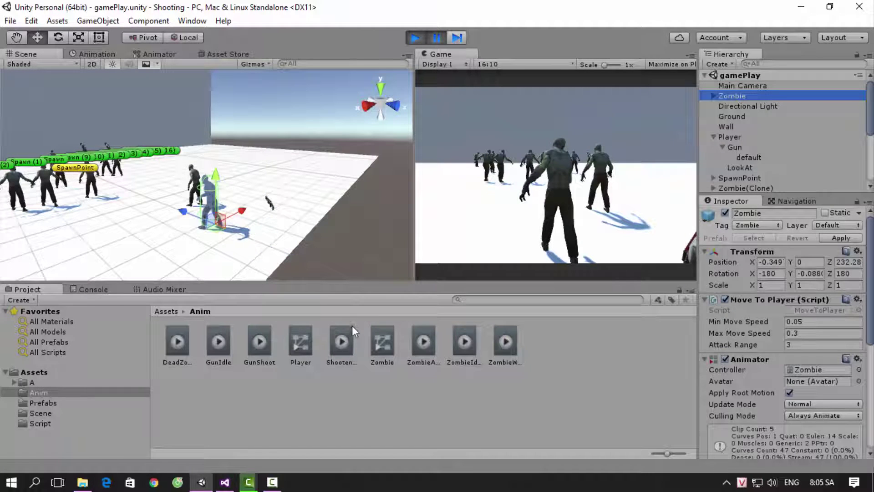
{"action": "left_click", "coordinate": [226, 485]}
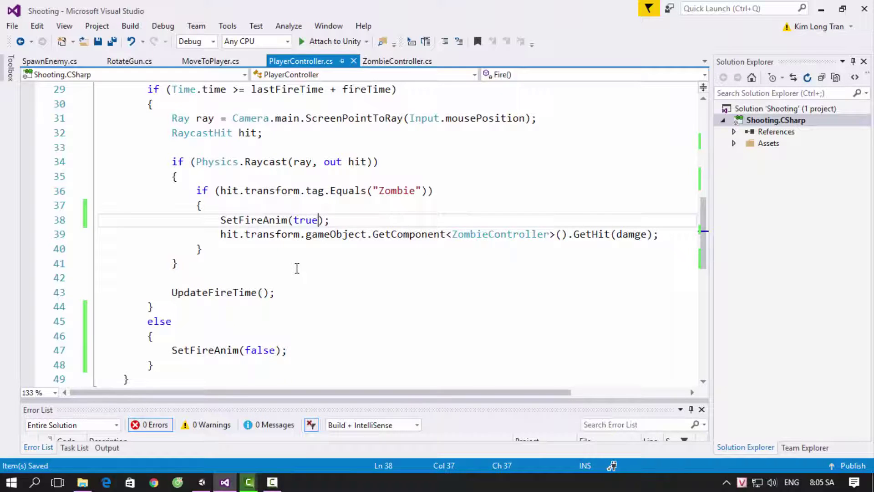
Step: Review the Fire() and SetFireAnim code without changes, then return to Unity
{"action": "scroll", "coordinate": [297, 268], "scroll_direction": "down", "scroll_amount": 2}
{"action": "scroll", "coordinate": [296, 260], "scroll_direction": "up", "scroll_amount": 2}
{"action": "scroll", "coordinate": [293, 263], "scroll_direction": "up", "scroll_amount": 3}
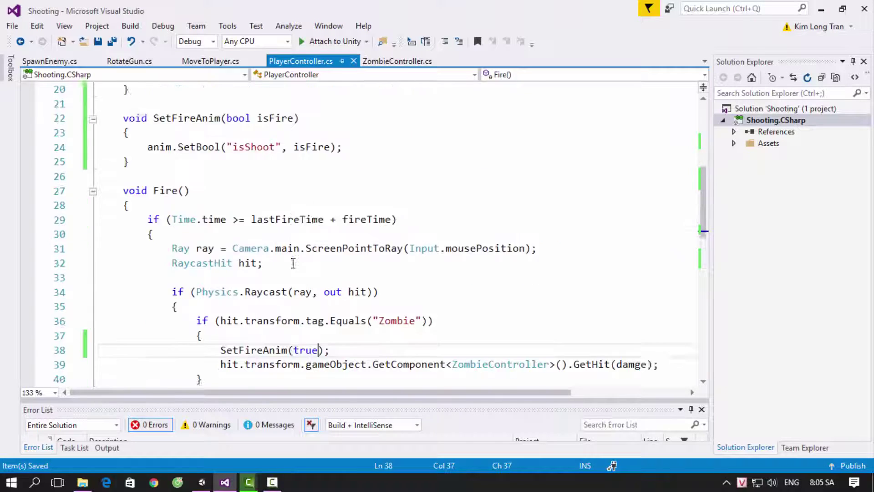
{"action": "scroll", "coordinate": [294, 263], "scroll_direction": "up", "scroll_amount": 1}
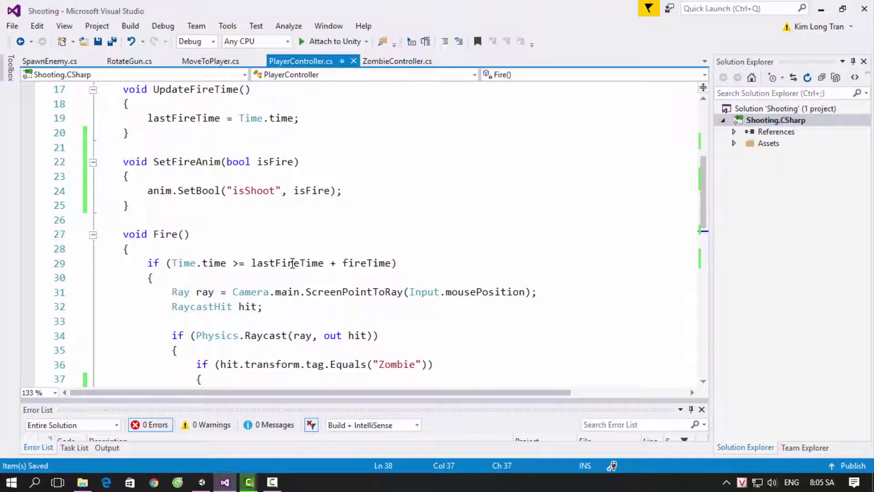
{"action": "scroll", "coordinate": [293, 264], "scroll_direction": "down", "scroll_amount": 3}
{"action": "scroll", "coordinate": [287, 337], "scroll_direction": "down", "scroll_amount": 2}
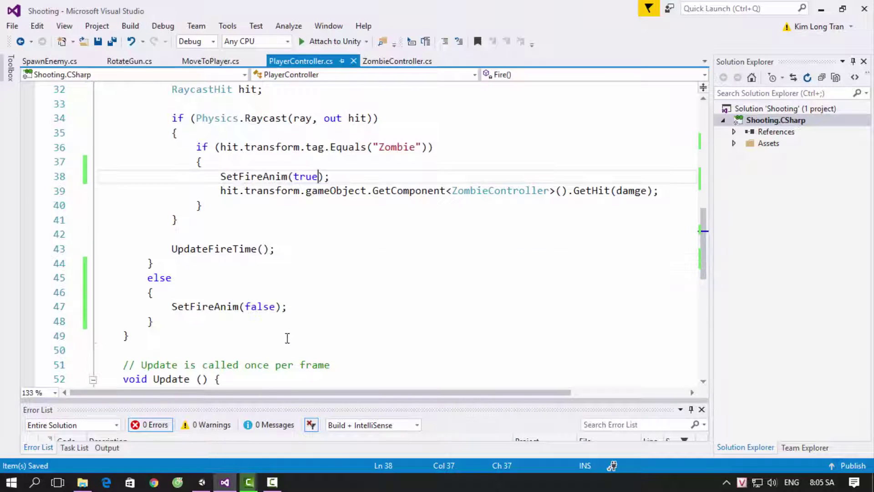
{"action": "left_click", "coordinate": [210, 484]}
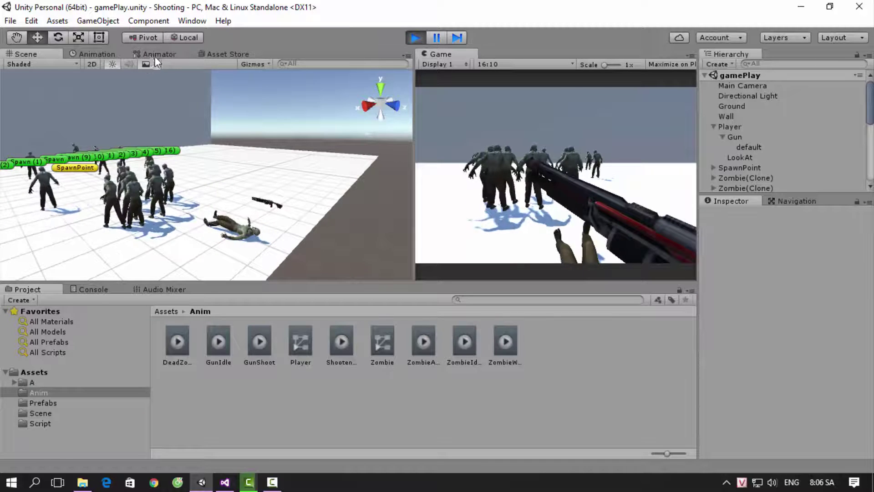
Step: Watch the Player's GunIdle and GunShoot states in the Animator while firing four shots, then stop
{"action": "left_click", "coordinate": [155, 54]}
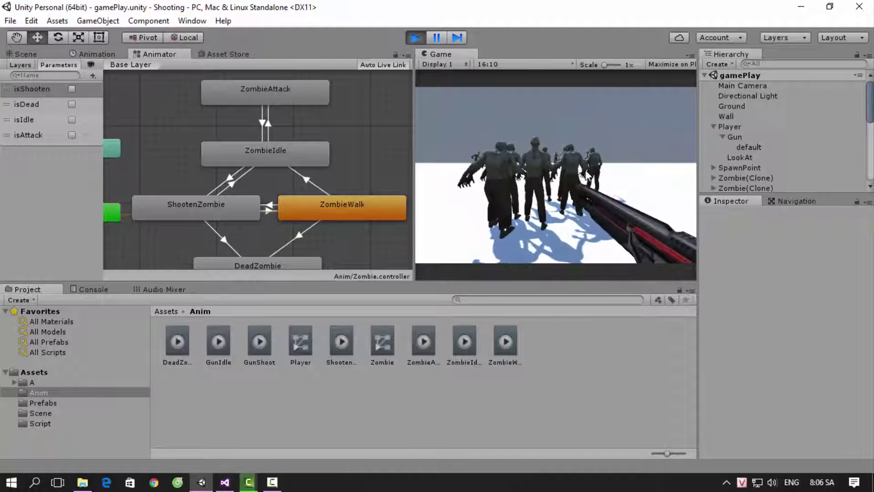
{"action": "left_click", "coordinate": [729, 127]}
{"action": "left_click", "coordinate": [500, 174]}
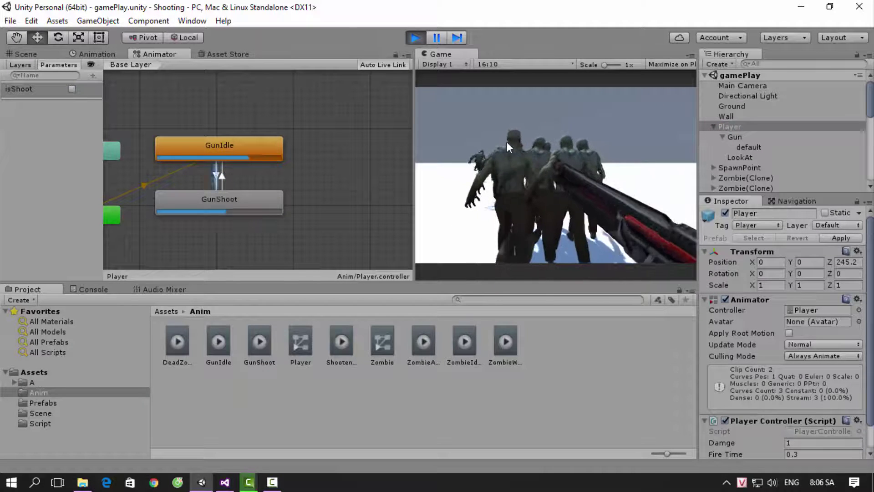
{"action": "left_click", "coordinate": [555, 147]}
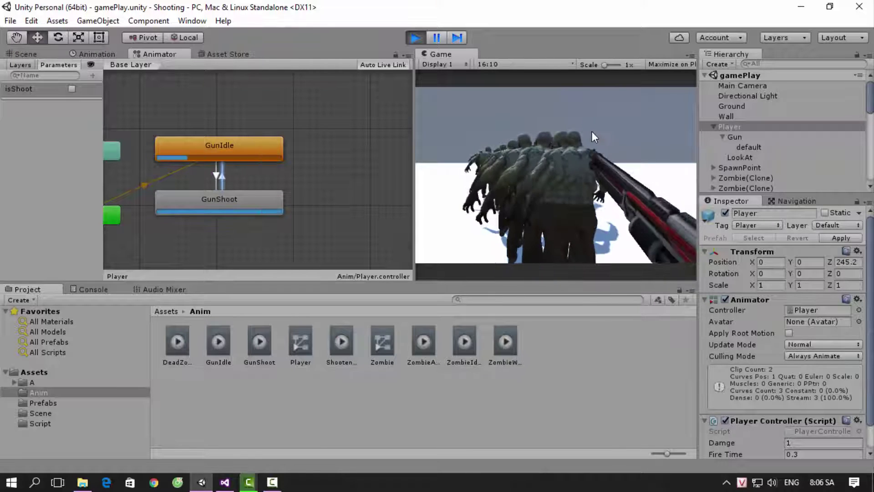
{"action": "left_click", "coordinate": [567, 136]}
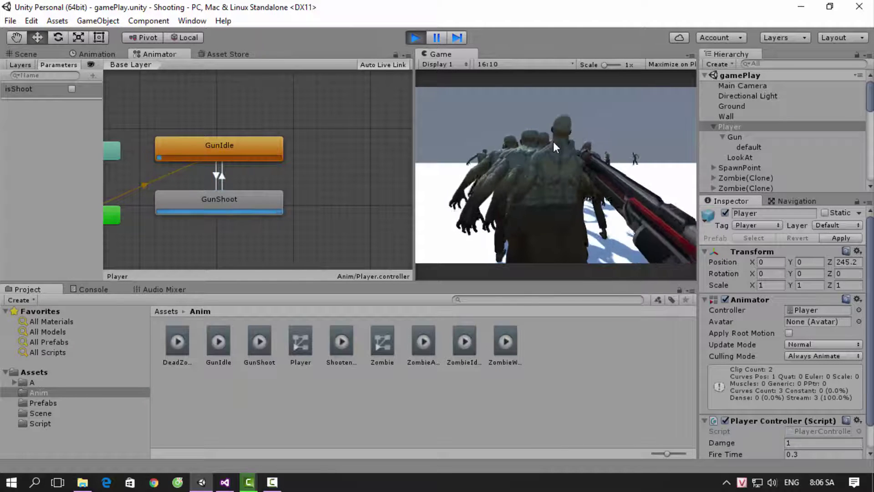
{"action": "left_click", "coordinate": [526, 144]}
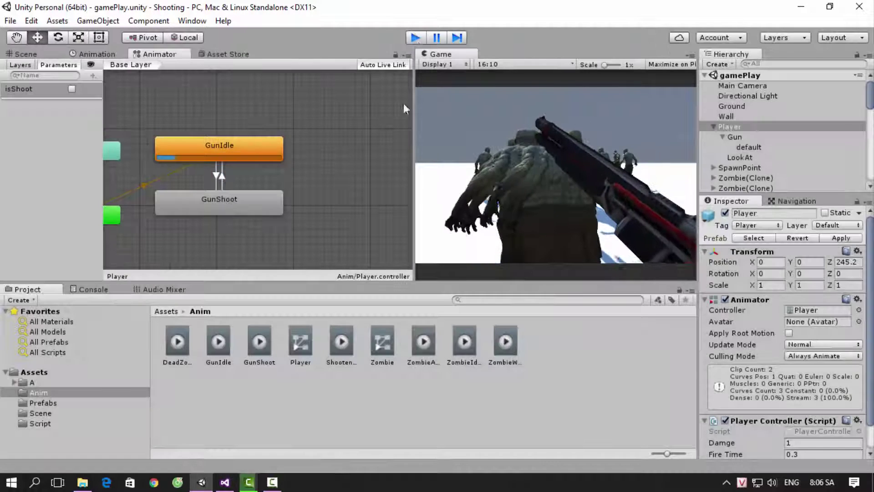
{"action": "left_click", "coordinate": [415, 38]}
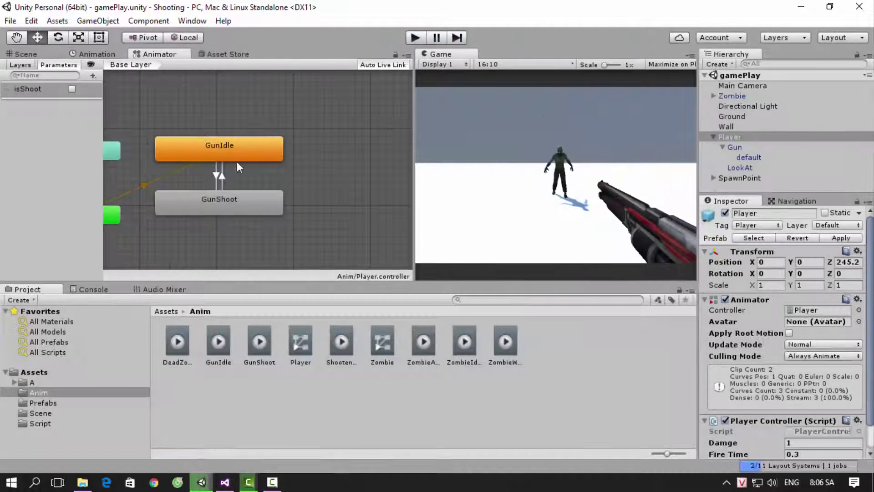
Step: Move GunShoot's second keyframe from 0:20 to 0:10 and set its Gun Position Z to 3.4
{"action": "left_click", "coordinate": [96, 54]}
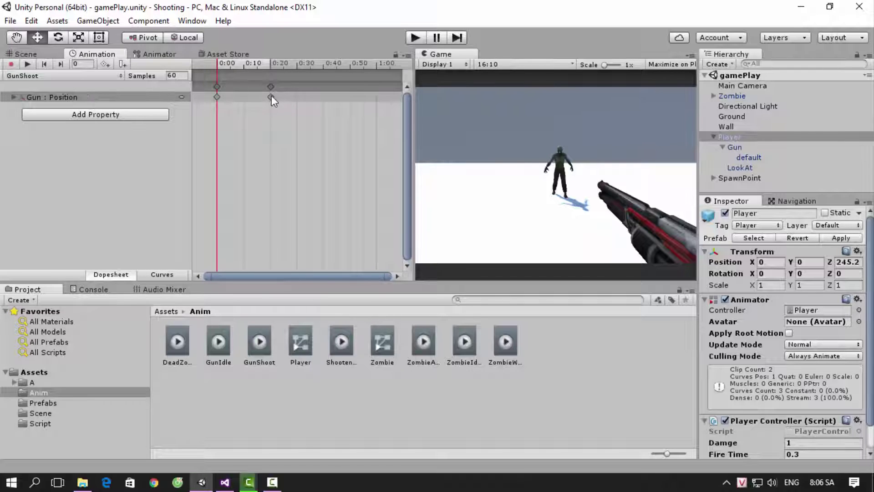
{"action": "left_click_drag", "start_coordinate": [271, 90], "coordinate": [252, 90]}
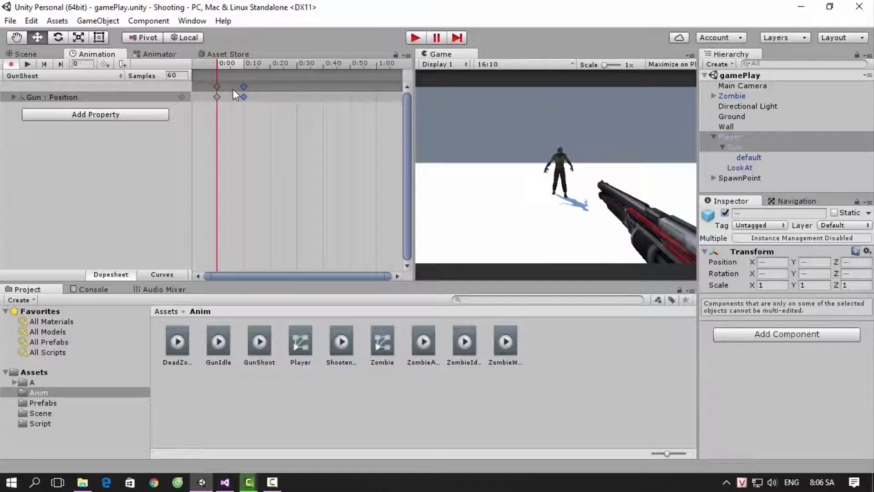
{"action": "left_click", "coordinate": [243, 68]}
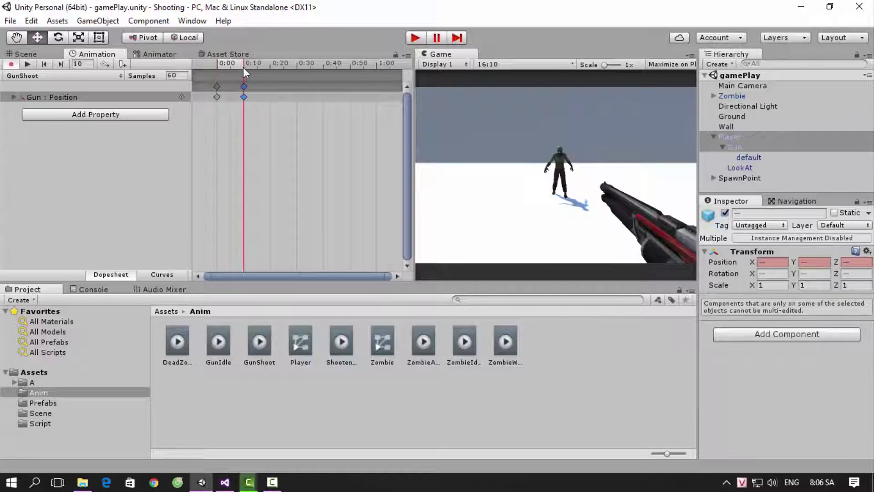
{"action": "left_click", "coordinate": [13, 97]}
{"action": "left_click", "coordinate": [141, 128]}
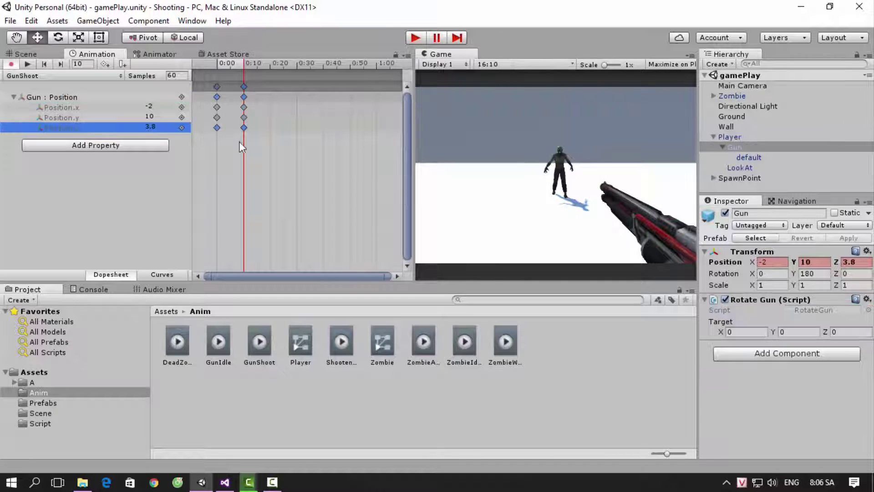
{"action": "left_click", "coordinate": [850, 262]}
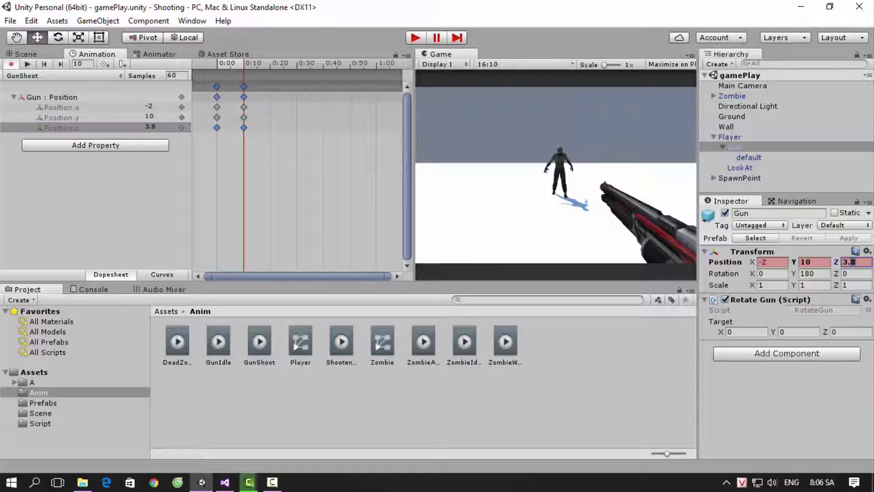
{"action": "type", "text": "3.4"}
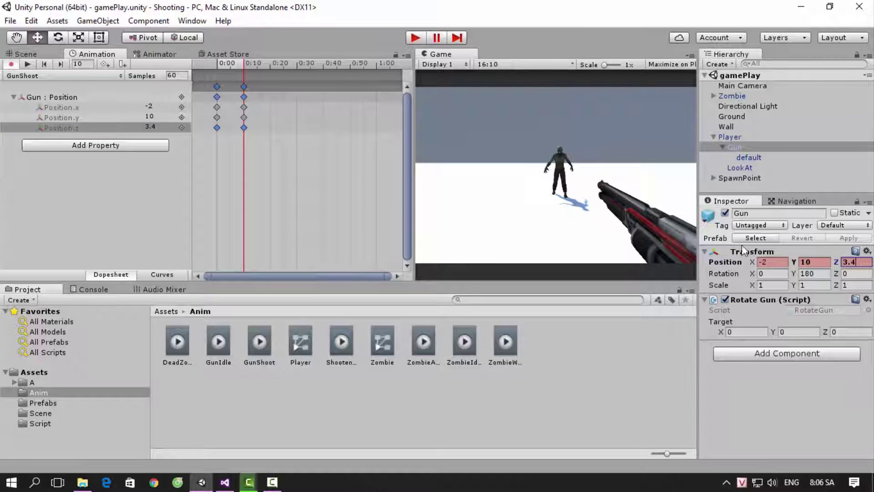
{"action": "left_click", "coordinate": [415, 39]}
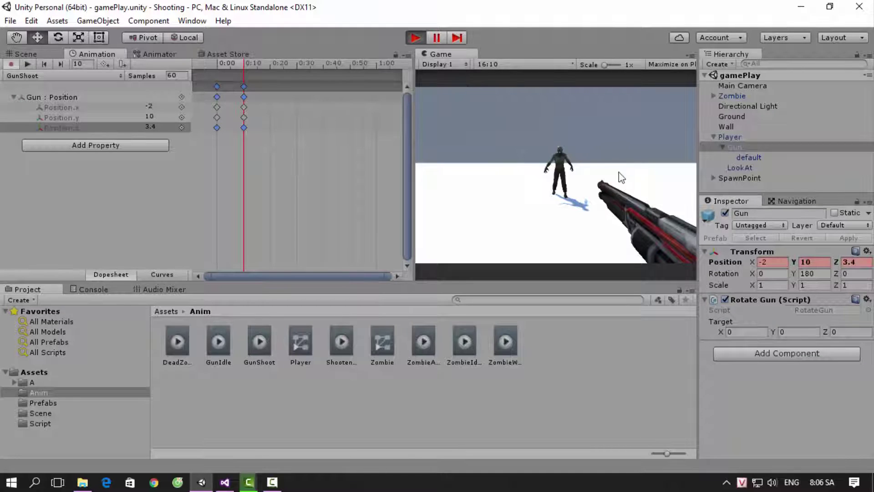
Step: Stop keyframe recording, shoot three zombies to test the shorter recoil, then stop play
{"action": "left_click", "coordinate": [560, 177]}
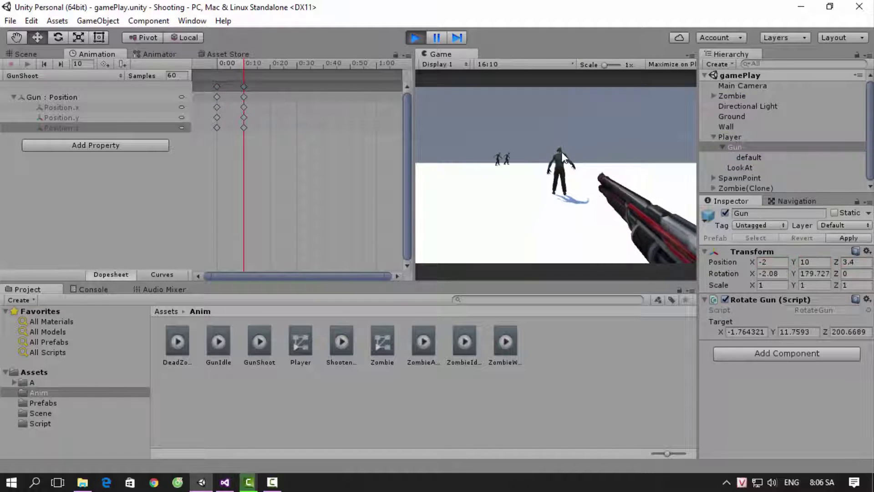
{"action": "left_click", "coordinate": [561, 152]}
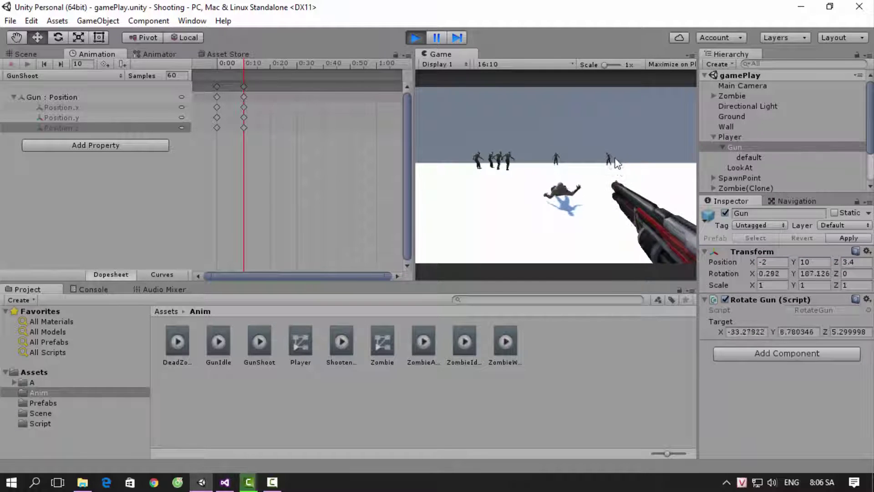
{"action": "left_click", "coordinate": [493, 154]}
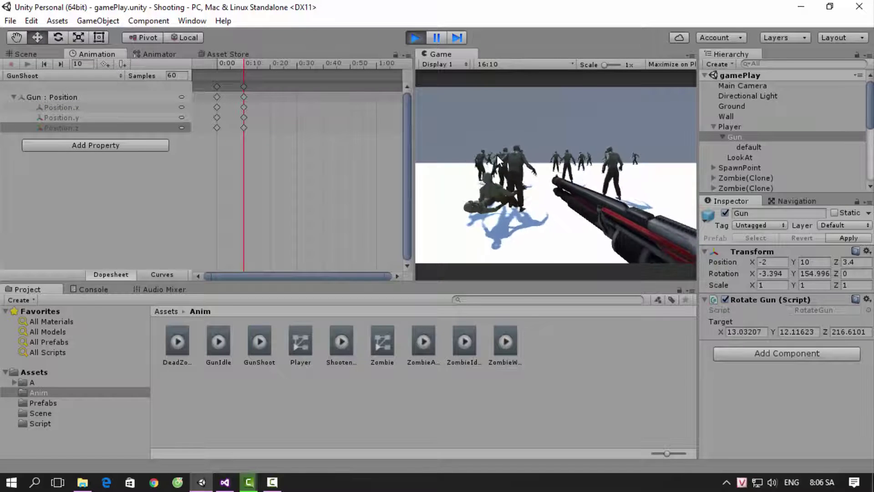
{"action": "left_click", "coordinate": [602, 157]}
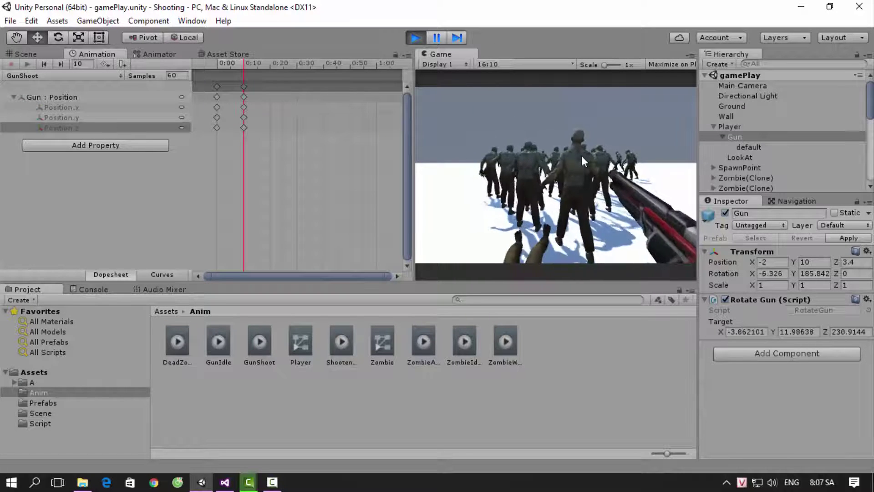
{"action": "left_click", "coordinate": [416, 38]}
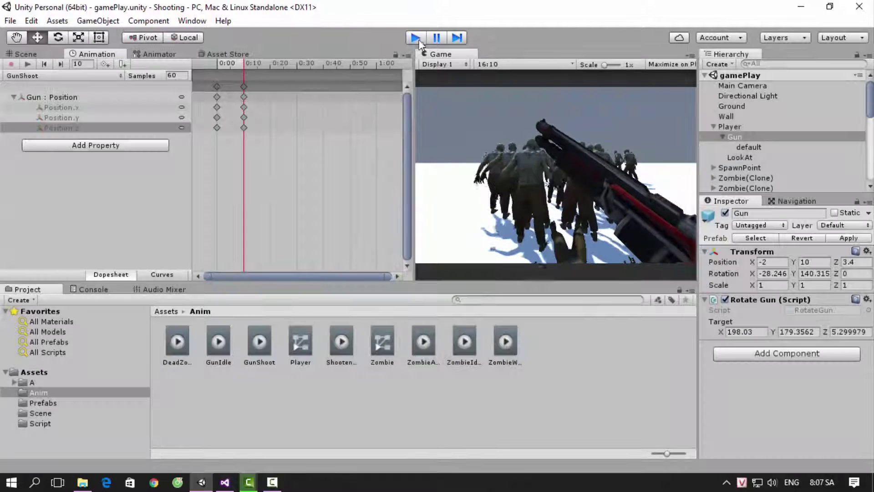
Step: Comment out SetFireAnim(true) on line 38 and SetFireAnim(false) on line 47, then return to Unity
{"action": "left_click", "coordinate": [226, 483]}
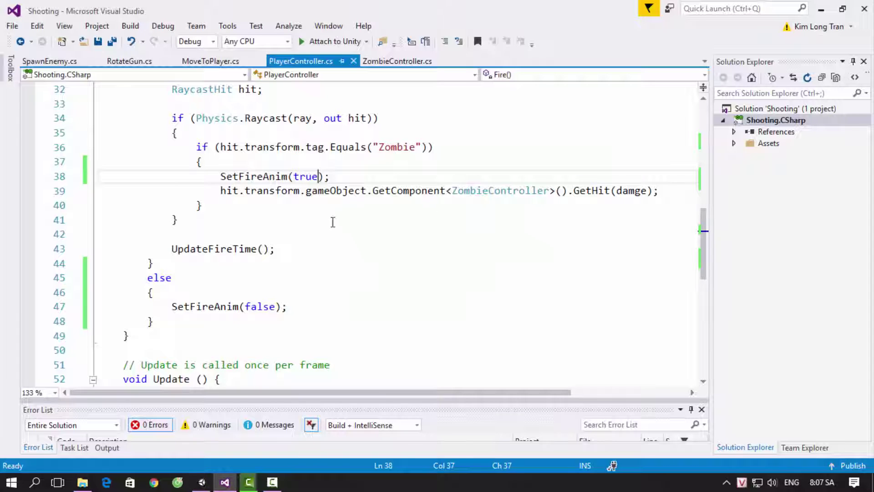
{"action": "left_click", "coordinate": [222, 177]}
{"action": "type", "text": "//"}
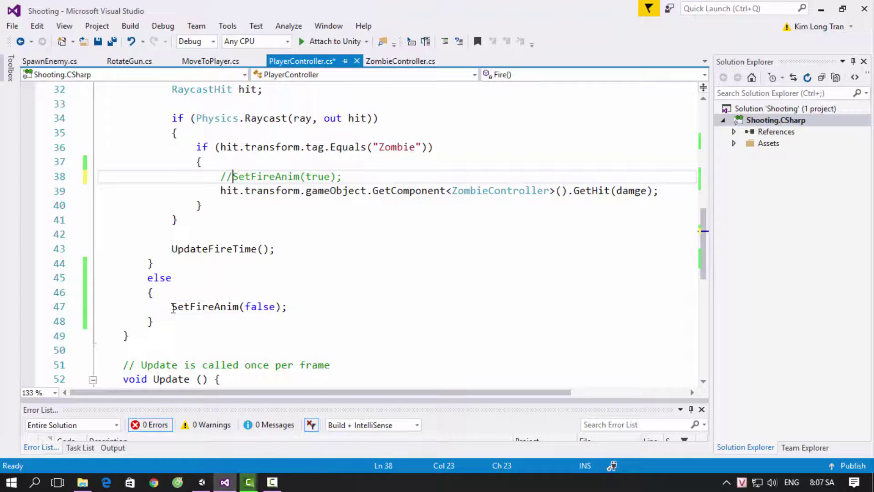
{"action": "left_click", "coordinate": [173, 307]}
{"action": "type", "text": "//"}
{"action": "scroll", "coordinate": [298, 286], "scroll_direction": "up", "scroll_amount": 1}
{"action": "scroll", "coordinate": [298, 286], "scroll_direction": "up", "scroll_amount": 1}
{"action": "left_click", "coordinate": [336, 263]}
{"action": "scroll", "coordinate": [336, 264], "scroll_direction": "up", "scroll_amount": 2}
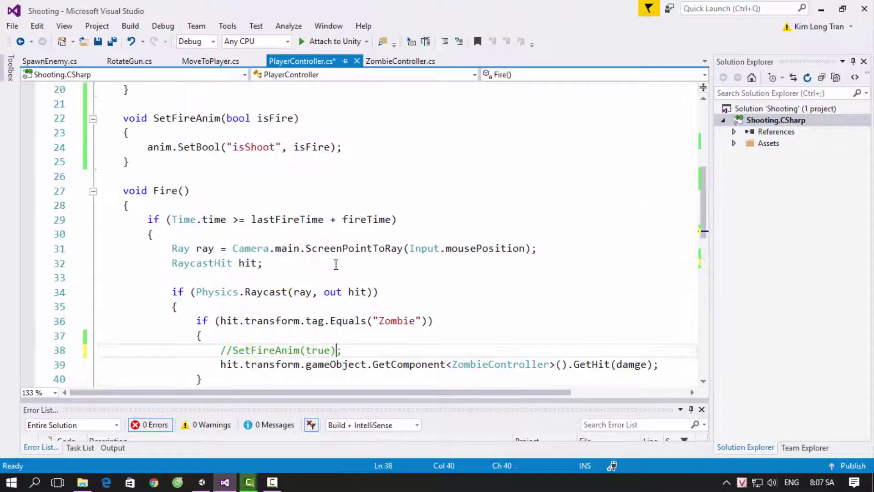
{"action": "scroll", "coordinate": [336, 264], "scroll_direction": "up", "scroll_amount": 3}
{"action": "scroll", "coordinate": [336, 264], "scroll_direction": "up", "scroll_amount": 3}
{"action": "scroll", "coordinate": [336, 264], "scroll_direction": "down", "scroll_amount": 1}
{"action": "scroll", "coordinate": [336, 264], "scroll_direction": "down", "scroll_amount": 2}
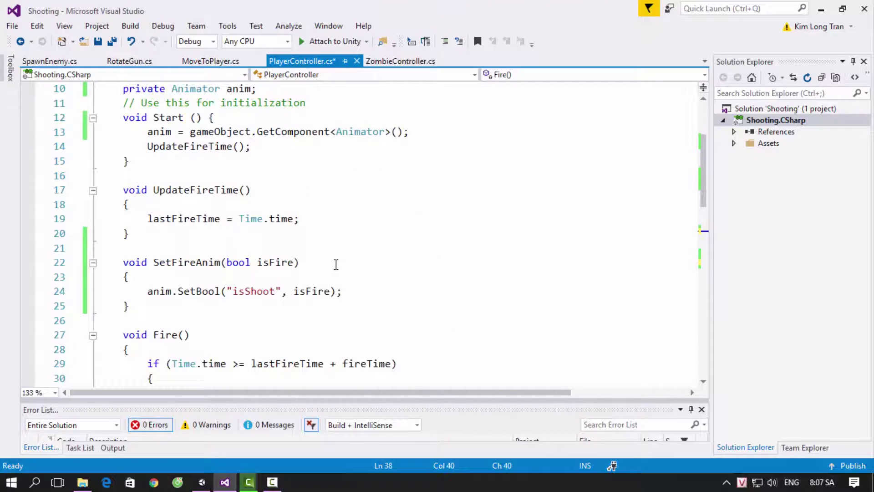
{"action": "left_click", "coordinate": [203, 482]}
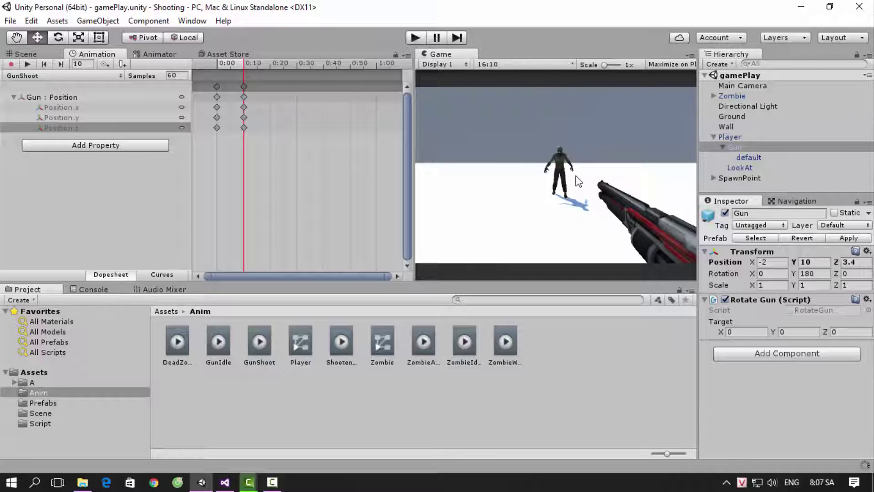
Step: Play-test the game, then disable the Player's Animator component
{"action": "left_click", "coordinate": [415, 37]}
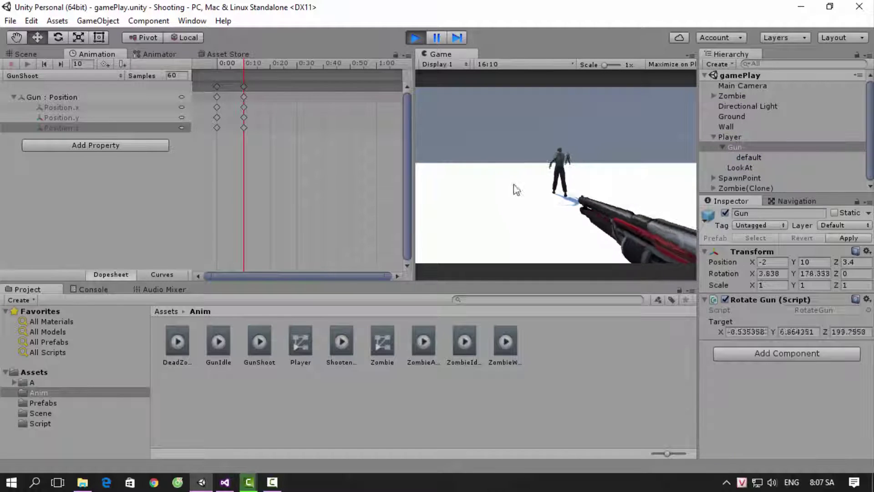
{"action": "left_click", "coordinate": [415, 38]}
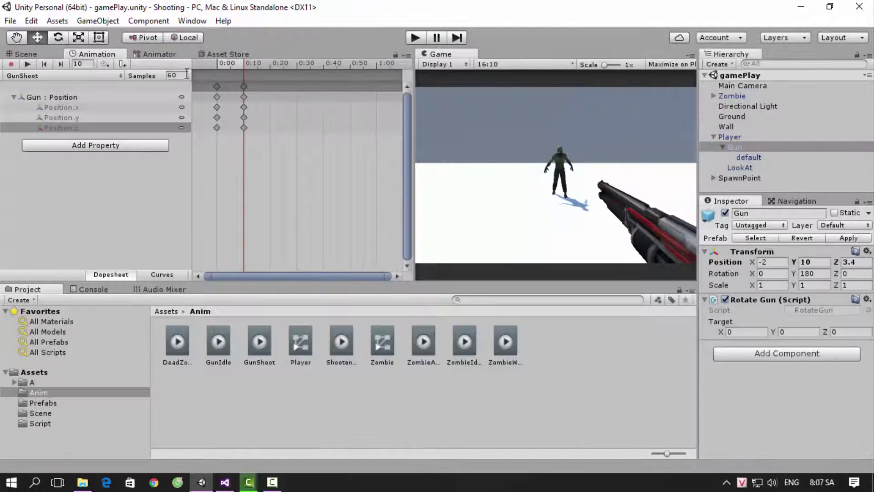
{"action": "left_click", "coordinate": [763, 138]}
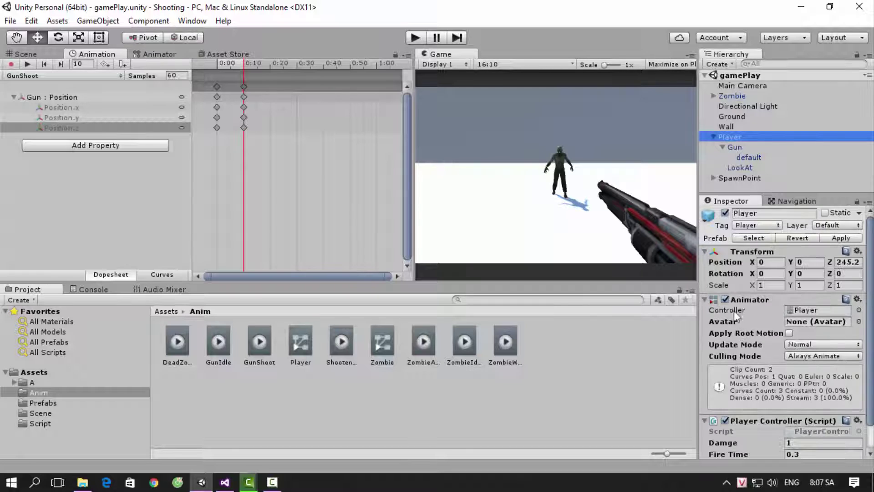
{"action": "left_click", "coordinate": [725, 299]}
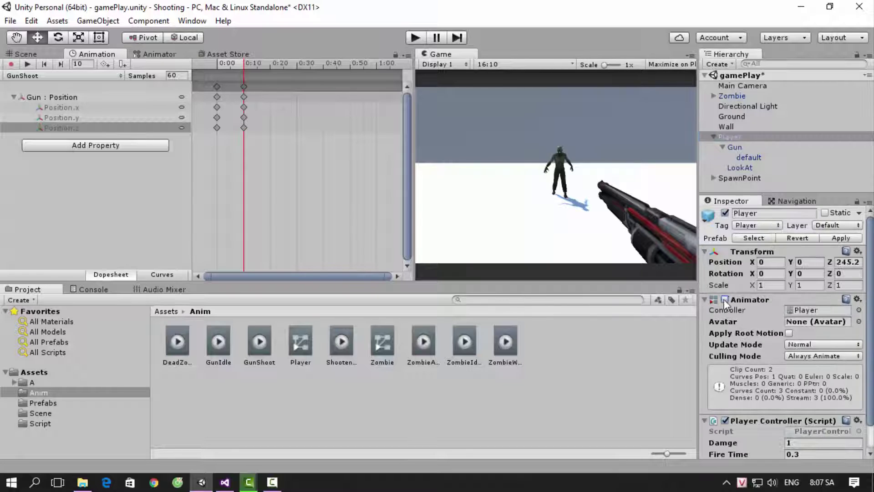
Step: Play-test again with the Animator off, then return to the Scene view
{"action": "left_click", "coordinate": [413, 40]}
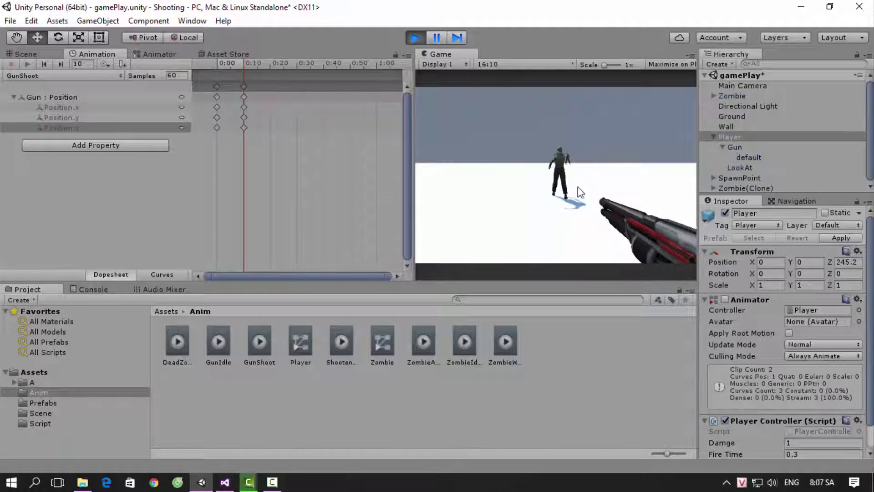
{"action": "left_click", "coordinate": [414, 36]}
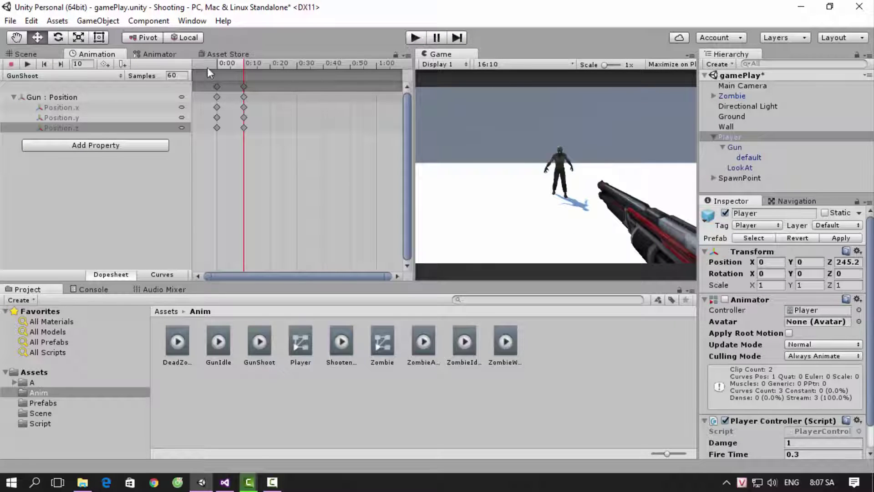
{"action": "left_click", "coordinate": [37, 54]}
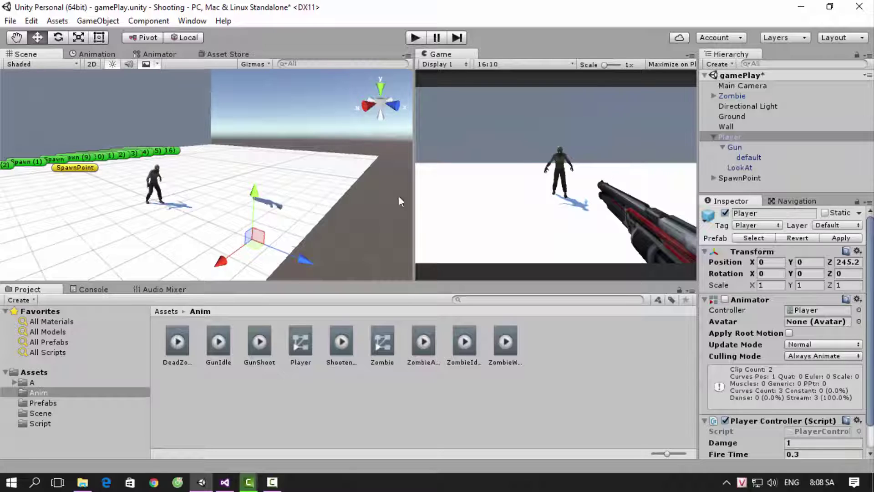
Step: Play-test the game while watching the Zombie approach, then stop
{"action": "left_click", "coordinate": [414, 39]}
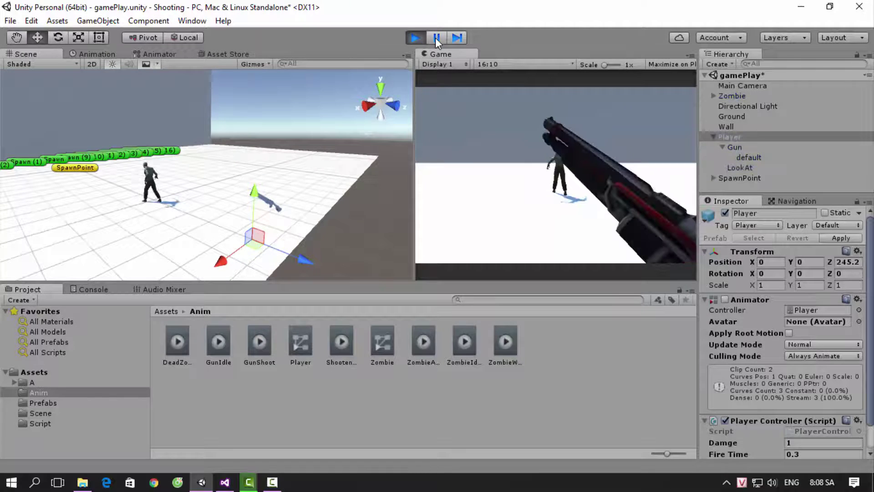
{"action": "left_click", "coordinate": [733, 96]}
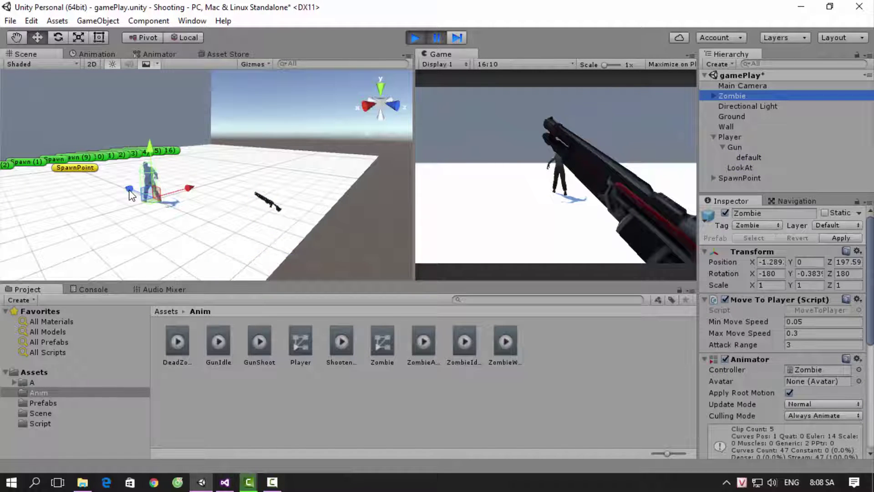
{"action": "left_click", "coordinate": [442, 49]}
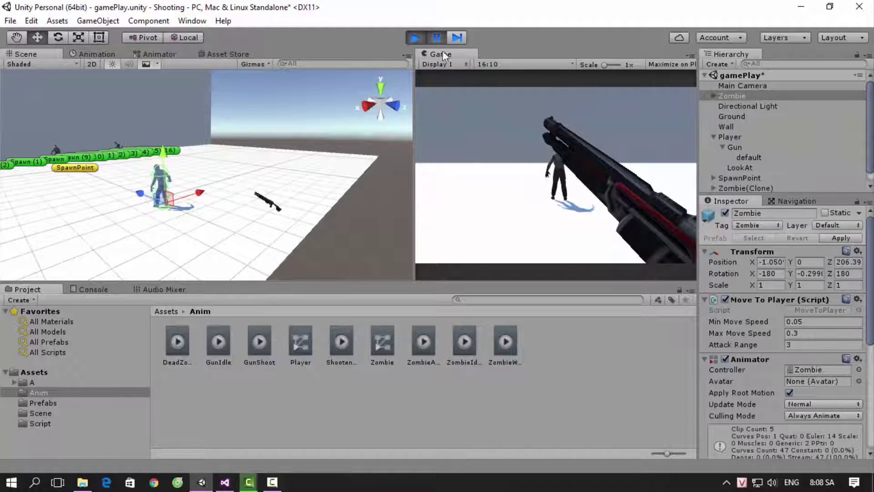
{"action": "left_click", "coordinate": [416, 38]}
Step: Open MoveToPlayer.cs and inspect the Move() code, its distance check and LookAt call
{"action": "left_click", "coordinate": [226, 480]}
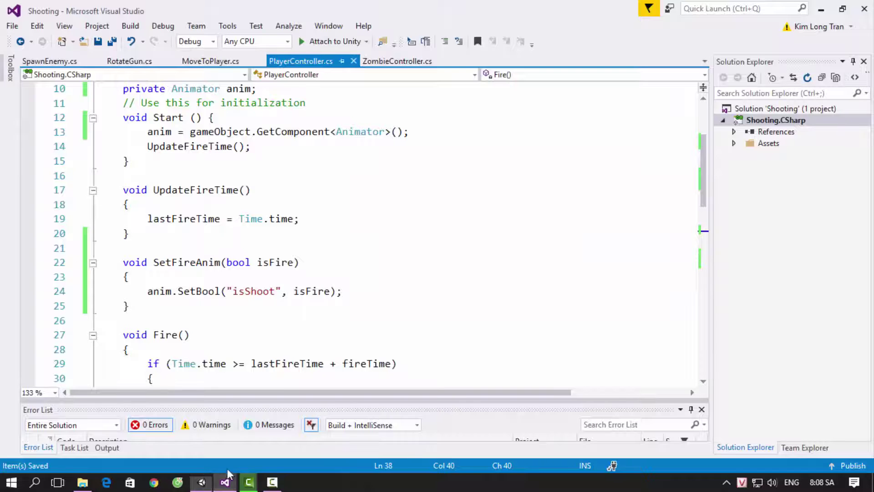
{"action": "left_click", "coordinate": [210, 61]}
{"action": "left_click", "coordinate": [262, 277]}
{"action": "left_click", "coordinate": [394, 290]}
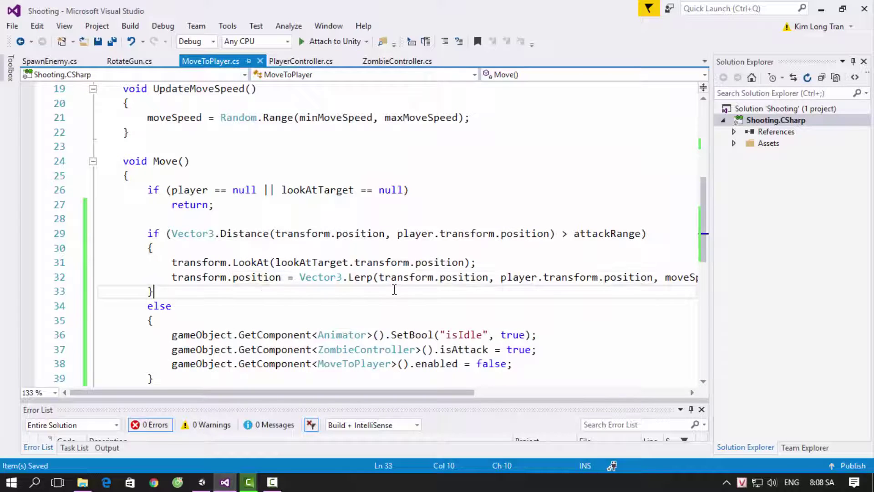
{"action": "left_click", "coordinate": [262, 277]}
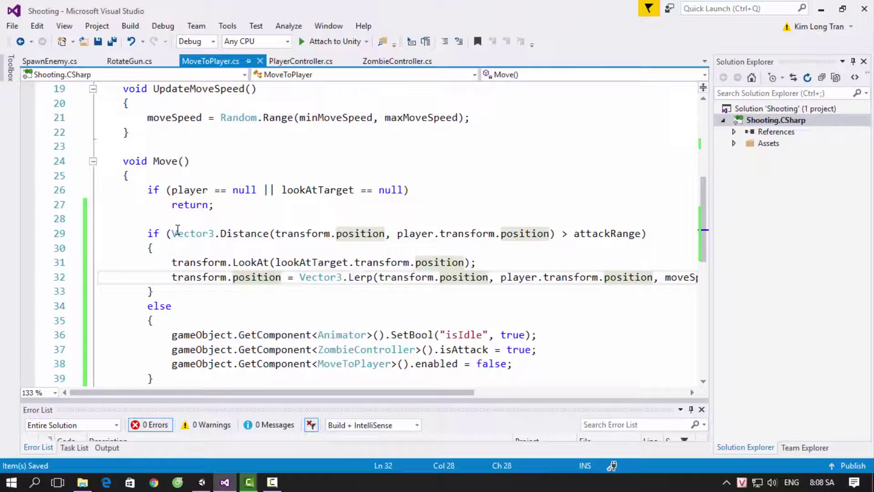
{"action": "left_click_drag", "start_coordinate": [174, 233], "coordinate": [323, 233]}
{"action": "left_click", "coordinate": [305, 262]}
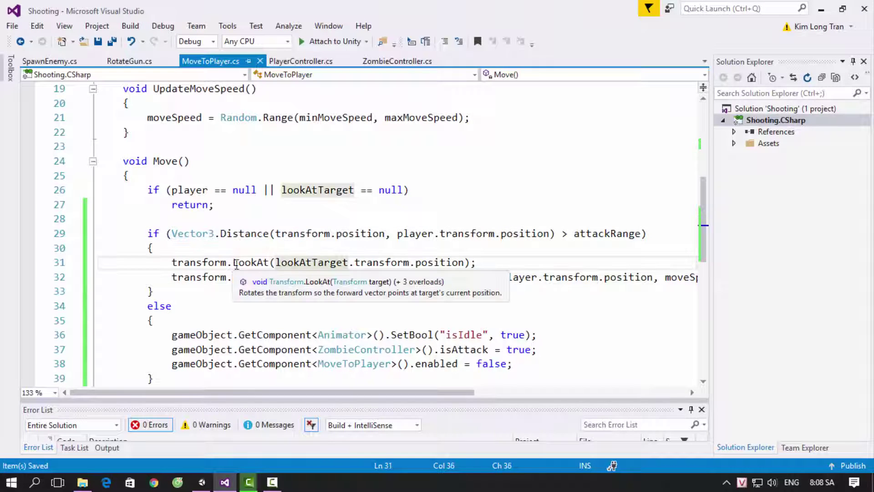
{"action": "left_click", "coordinate": [236, 264]}
{"action": "double_click", "coordinate": [282, 262]}
Step: Examine the transform.LookAt(lookAtTarget.transform.position) statement on line 31, then return to Unity
{"action": "scroll", "coordinate": [324, 252], "scroll_direction": "up", "scroll_amount": 1}
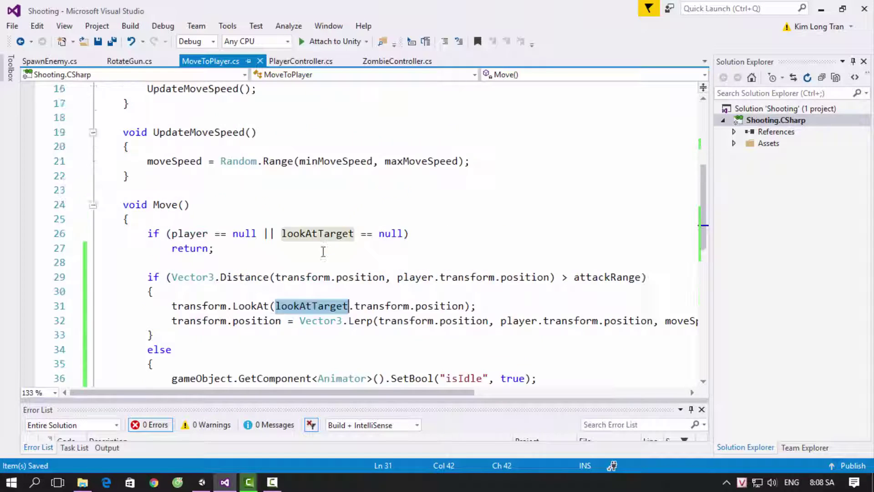
{"action": "scroll", "coordinate": [323, 252], "scroll_direction": "up", "scroll_amount": 1}
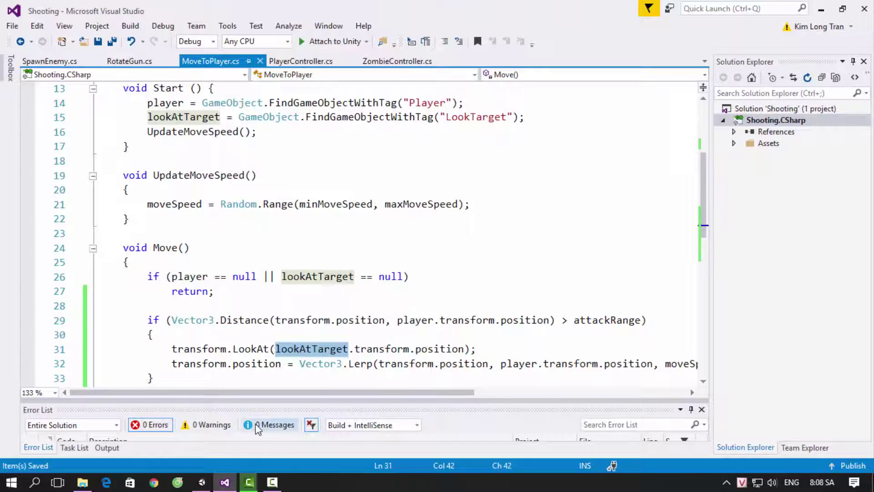
{"action": "left_click", "coordinate": [173, 348]}
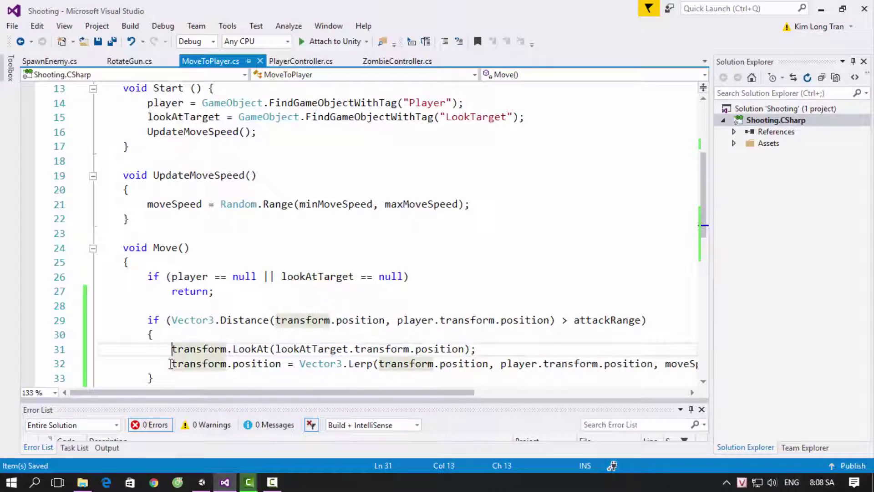
{"action": "key", "text": "Down"}
{"action": "key", "text": "shift+Right"}
{"action": "key", "text": "shift+Right"}
{"action": "key", "text": "shift+Right"}
{"action": "key", "text": "shift+Right"}
{"action": "key", "text": "shift+Right"}
{"action": "left_click_drag", "start_coordinate": [173, 349], "coordinate": [474, 349]}
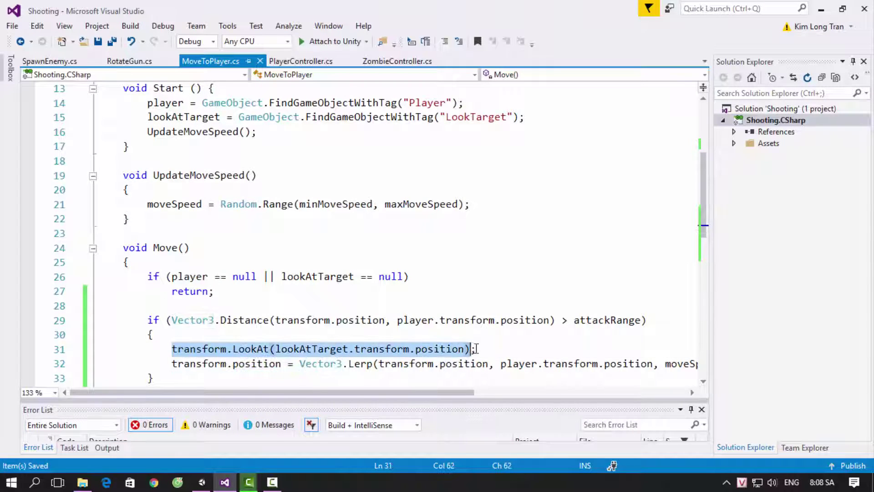
{"action": "left_click", "coordinate": [274, 349]}
{"action": "double_click", "coordinate": [322, 353]}
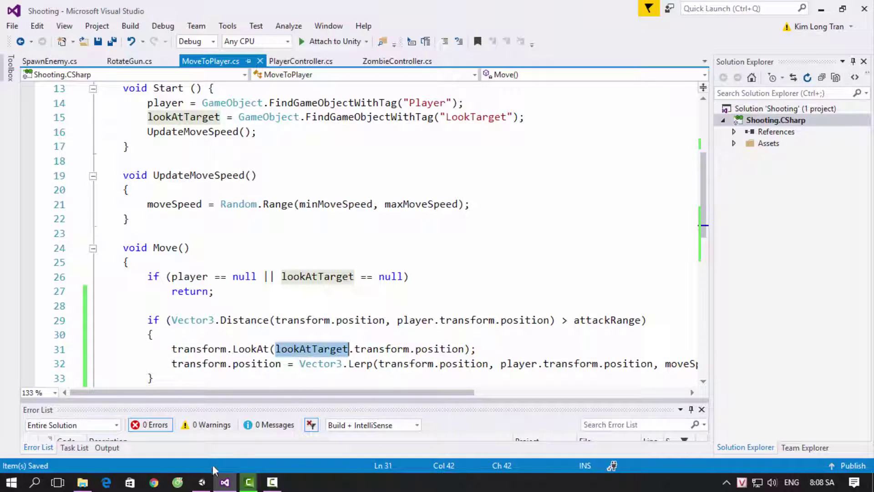
{"action": "left_click", "coordinate": [202, 481]}
Step: Move the LookAt target closer to the player, Position Z from 10 to 7.6
{"action": "left_click", "coordinate": [735, 166]}
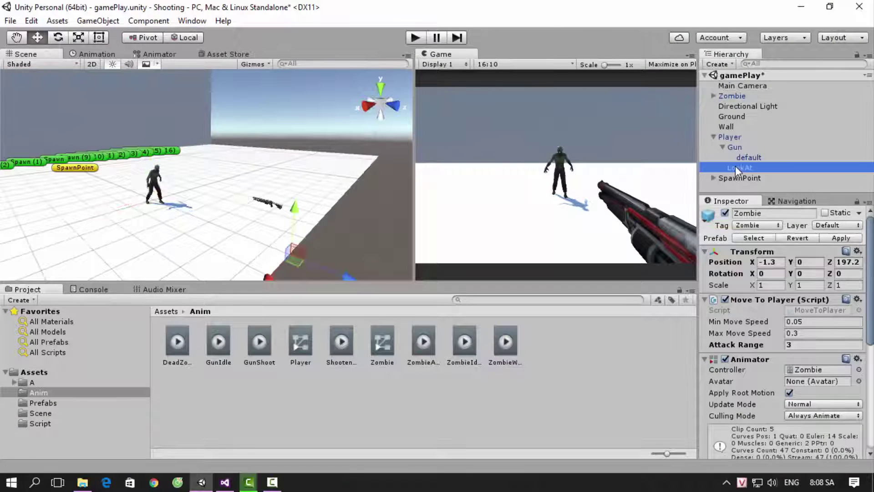
{"action": "left_click_drag", "start_coordinate": [374, 235], "coordinate": [367, 240], "text": "alt"}
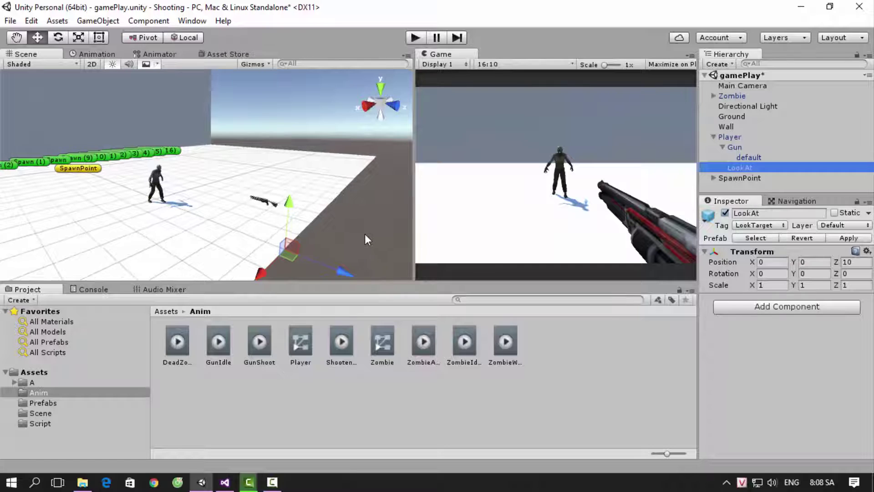
{"action": "left_click_drag", "start_coordinate": [344, 272], "coordinate": [336, 269]}
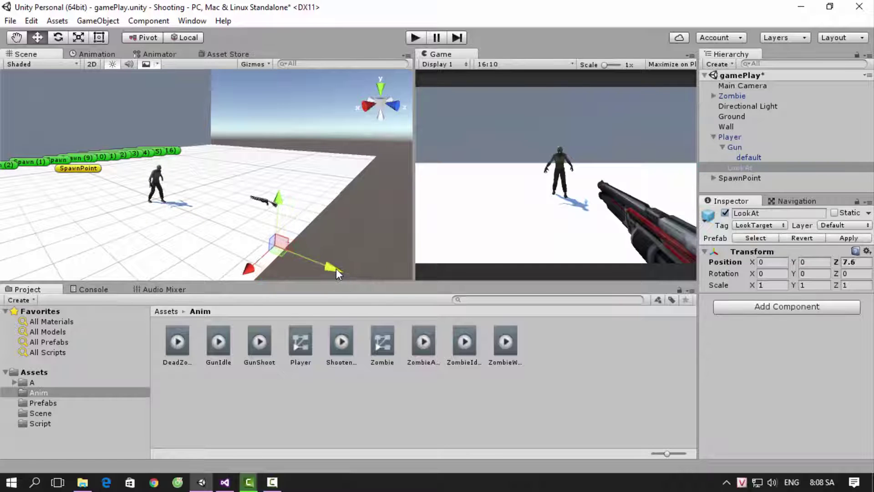
Step: Play-test while inspecting the Zombie and spawned clones, then stop and return to Visual Studio
{"action": "left_click", "coordinate": [415, 38]}
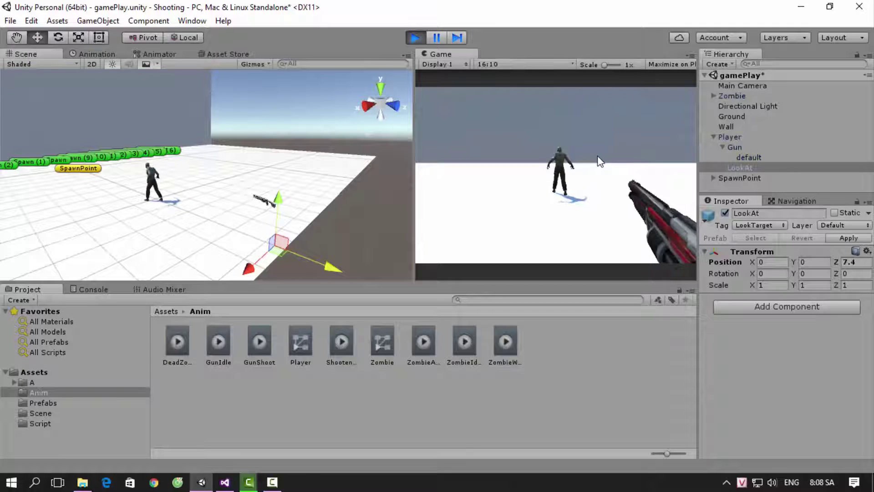
{"action": "left_click", "coordinate": [736, 96]}
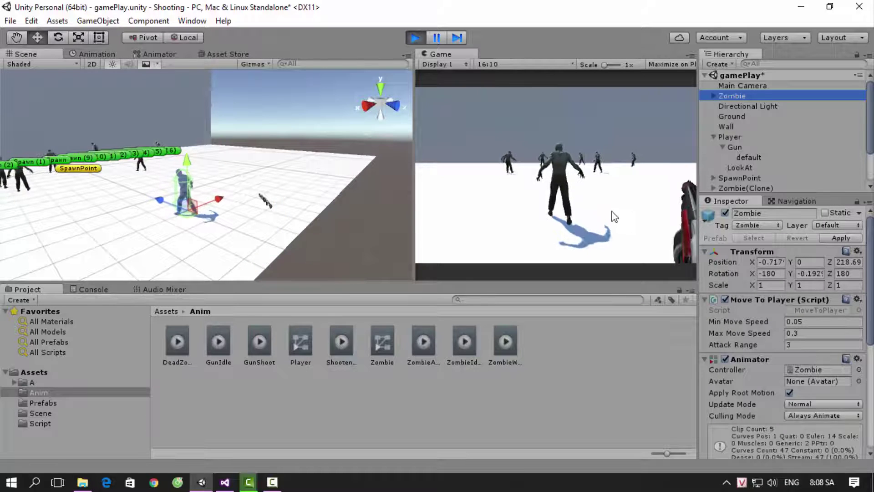
{"action": "left_click", "coordinate": [744, 189]}
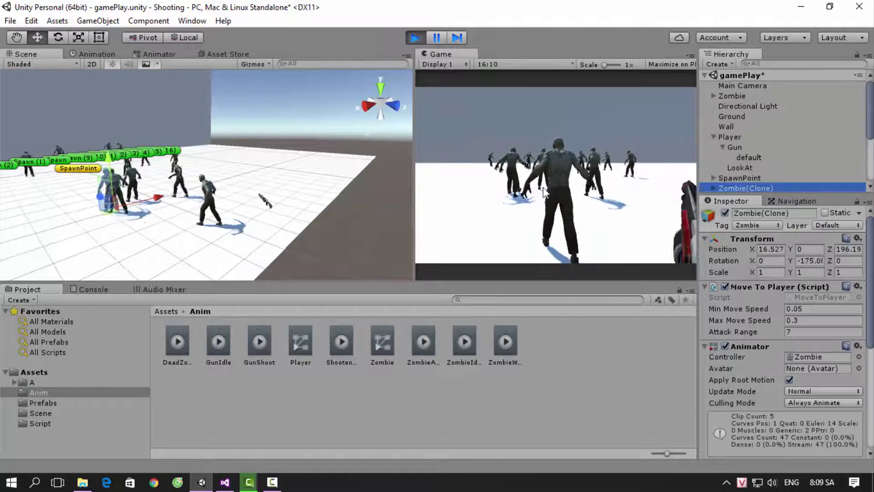
{"action": "scroll", "coordinate": [755, 157], "scroll_direction": "down", "scroll_amount": 5}
{"action": "left_click", "coordinate": [754, 157]}
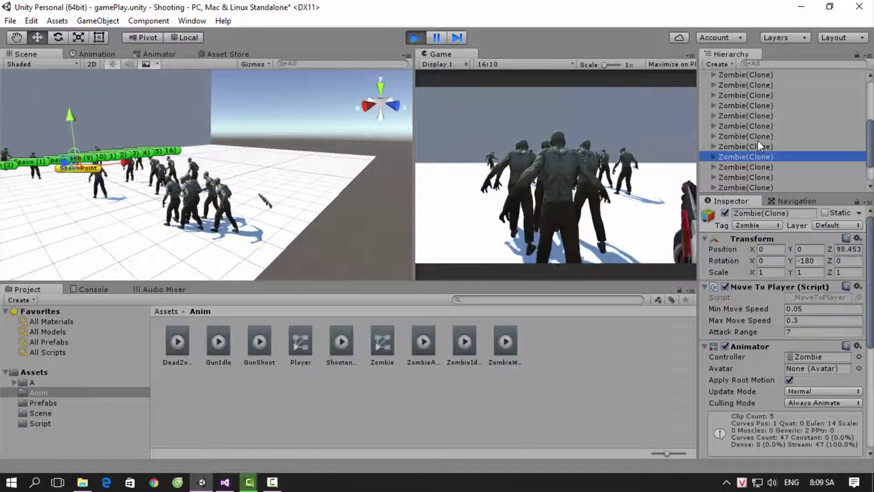
{"action": "scroll", "coordinate": [757, 142], "scroll_direction": "up", "scroll_amount": 10}
{"action": "left_click", "coordinate": [740, 166]}
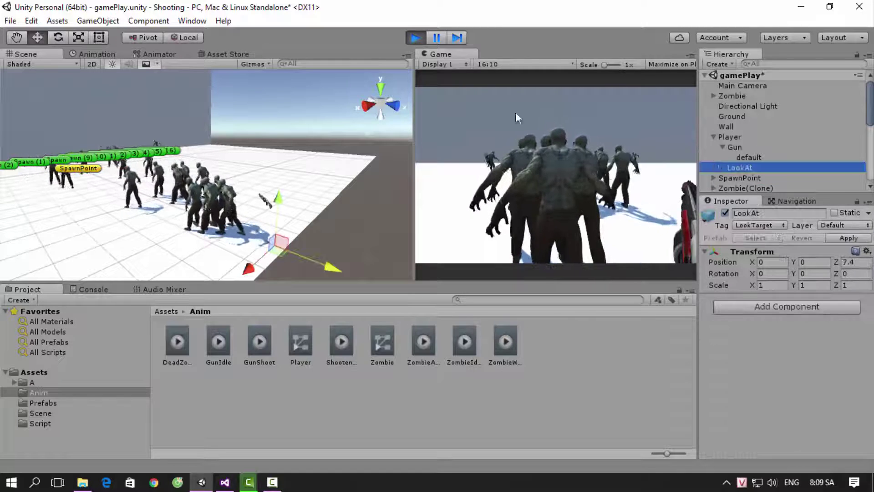
{"action": "left_click", "coordinate": [415, 37]}
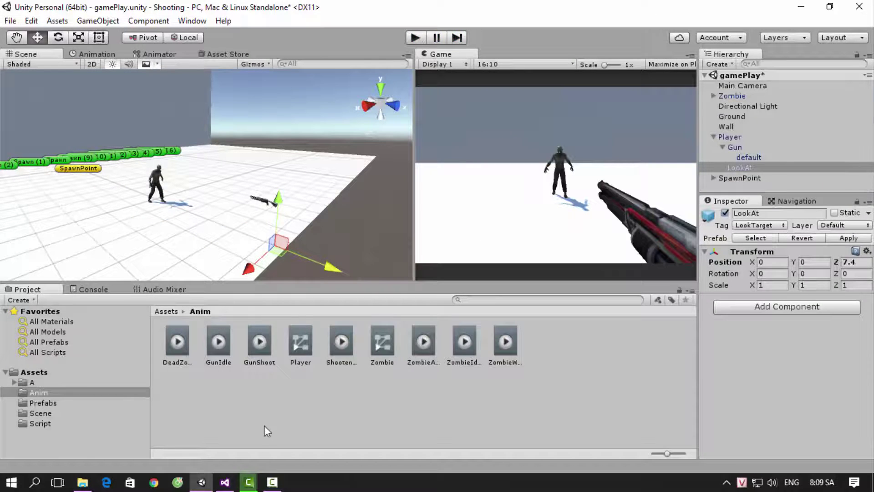
{"action": "left_click", "coordinate": [225, 481]}
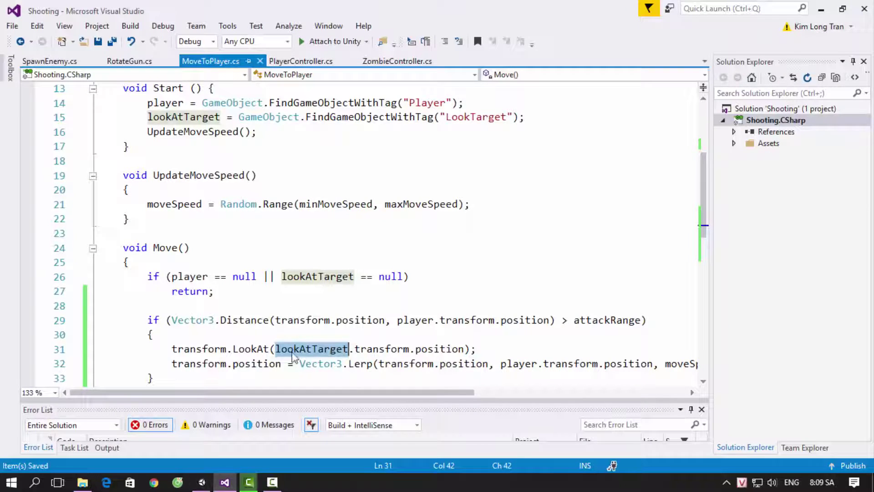
Step: Locate the transform.LookAt line 31 in Move() and place the caret at its start
{"action": "scroll", "coordinate": [302, 280], "scroll_direction": "up", "scroll_amount": 3}
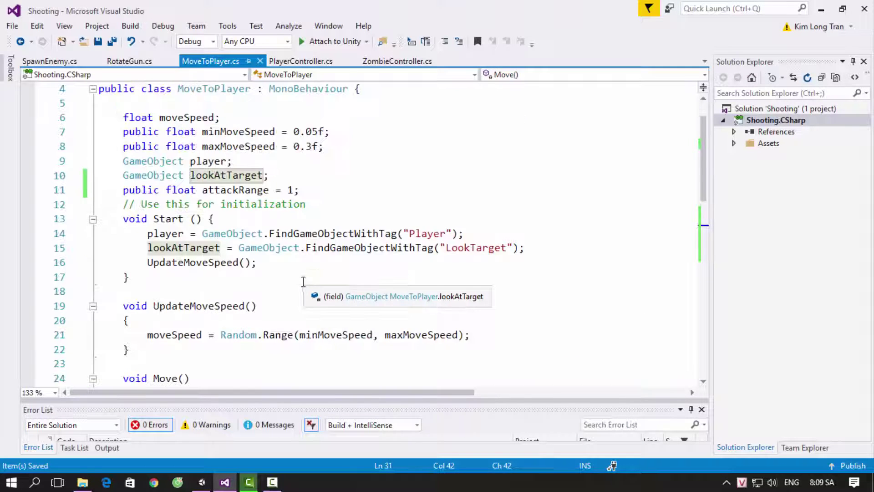
{"action": "scroll", "coordinate": [303, 277], "scroll_direction": "down", "scroll_amount": 2}
{"action": "scroll", "coordinate": [303, 277], "scroll_direction": "down", "scroll_amount": 1}
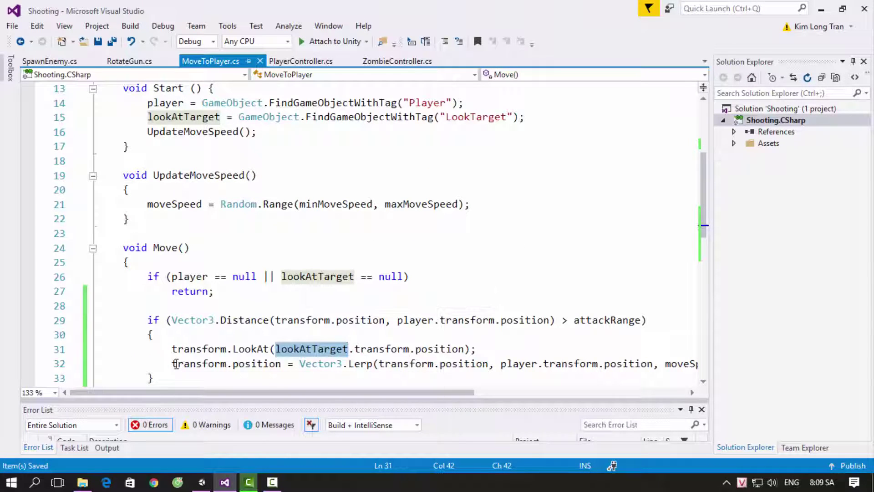
{"action": "left_click_drag", "start_coordinate": [176, 363], "coordinate": [296, 363]}
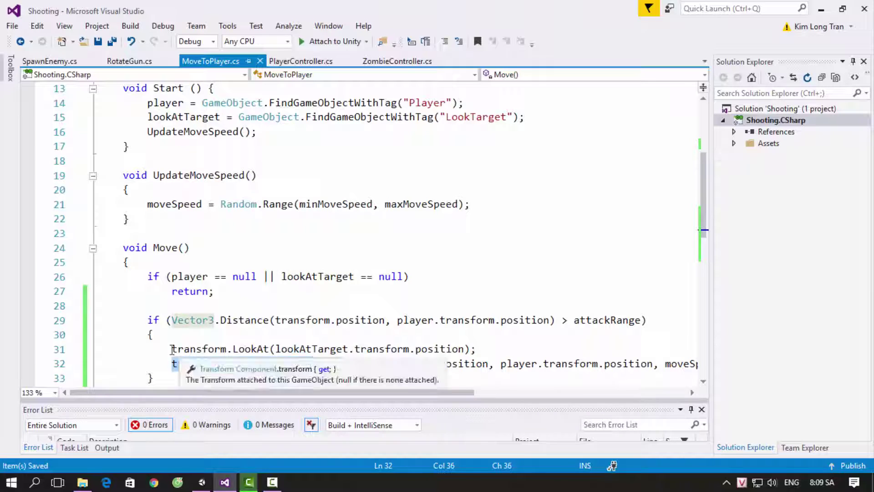
{"action": "left_click_drag", "start_coordinate": [172, 350], "coordinate": [272, 350]}
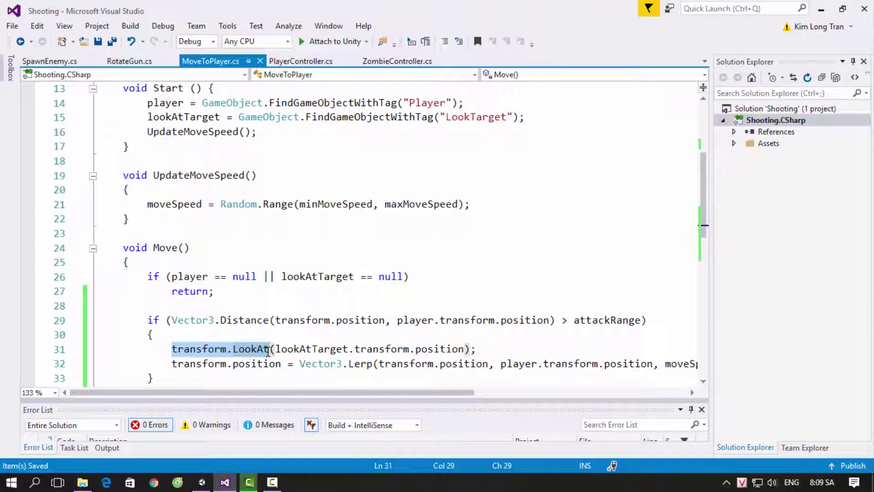
{"action": "left_click_drag", "start_coordinate": [268, 352], "coordinate": [267, 353]}
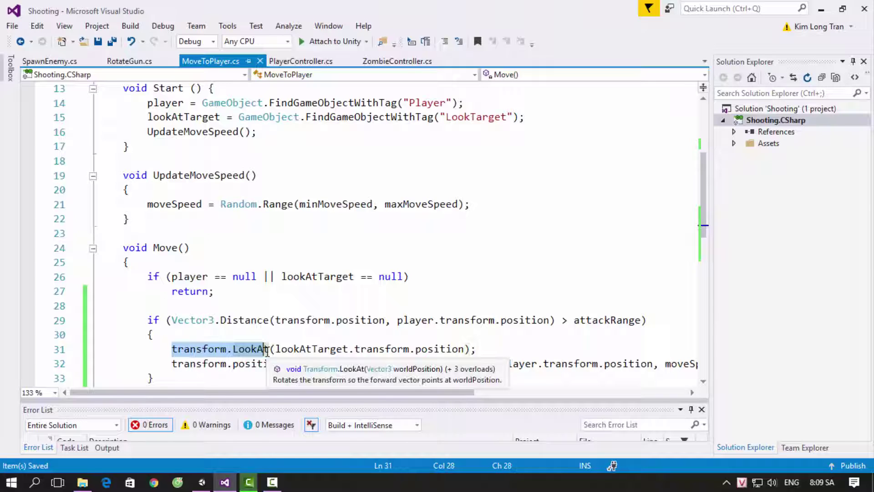
{"action": "key", "text": "Home"}
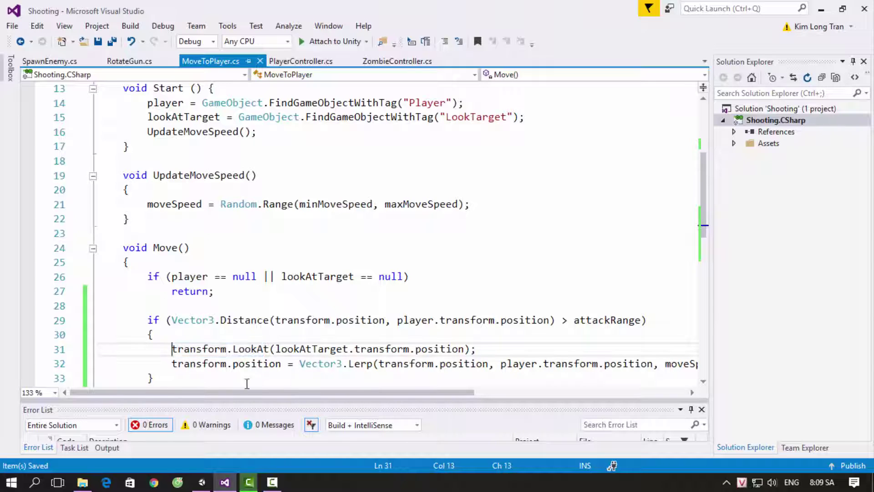
Step: Comment out the LookAt line with // and save MoveToPlayer.cs
{"action": "type", "text": "//"}
{"action": "key", "text": "ctrl+s"}
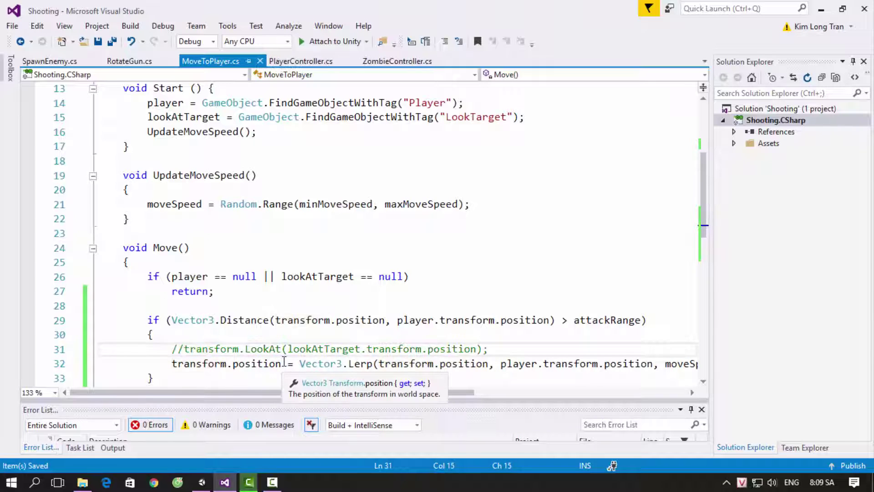
{"action": "left_click", "coordinate": [225, 481]}
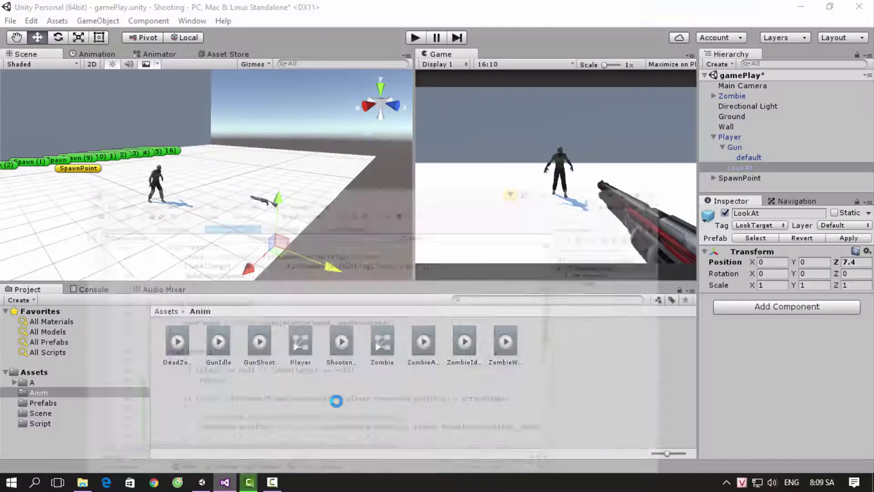
Step: Play-test the game, shooting the zombie under the crosshair, then stop and return to Visual Studio
{"action": "left_click", "coordinate": [415, 37]}
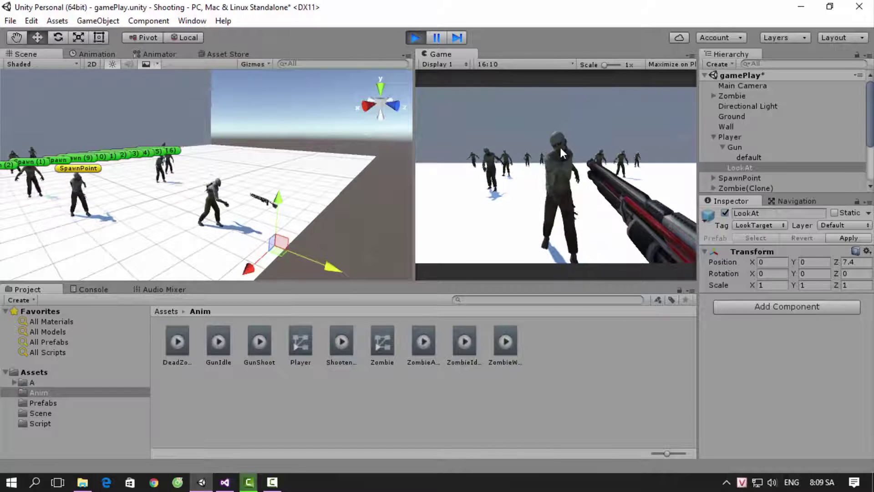
{"action": "left_click", "coordinate": [563, 155]}
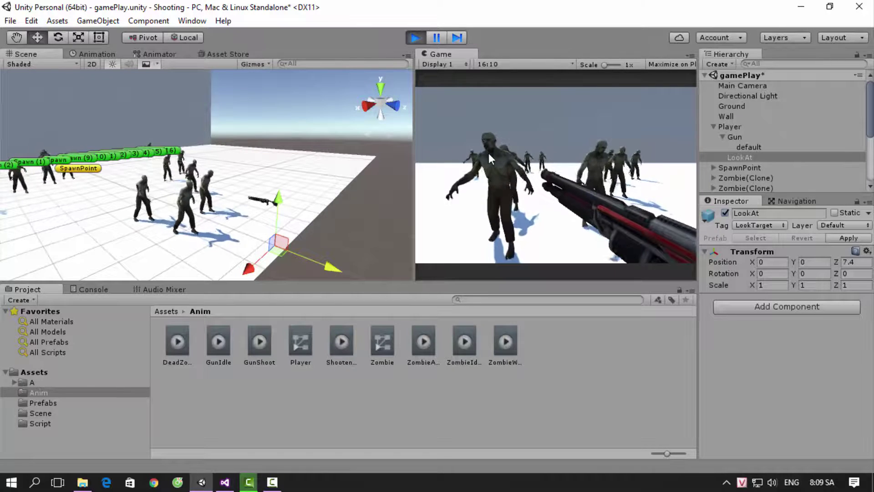
{"action": "left_click", "coordinate": [416, 37]}
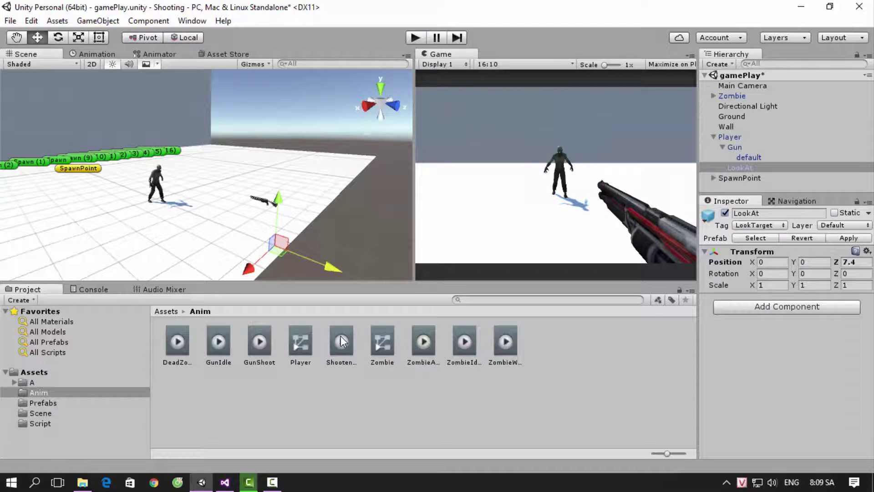
{"action": "left_click", "coordinate": [225, 482]}
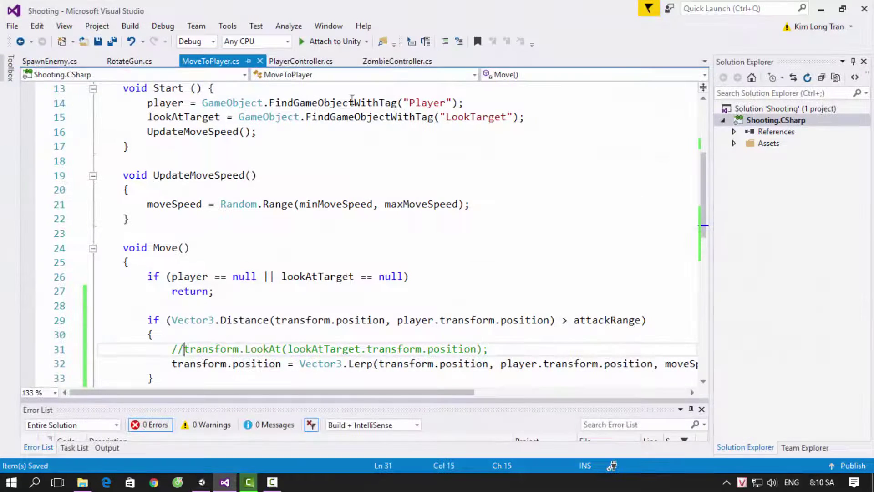
Step: Remove the // from SetFireAnim(true) and SetFireAnim(false) in PlayerController.cs, save, and return to Unity
{"action": "left_click", "coordinate": [324, 61]}
{"action": "scroll", "coordinate": [324, 230], "scroll_direction": "down", "scroll_amount": 4}
{"action": "scroll", "coordinate": [252, 259], "scroll_direction": "down", "scroll_amount": 2}
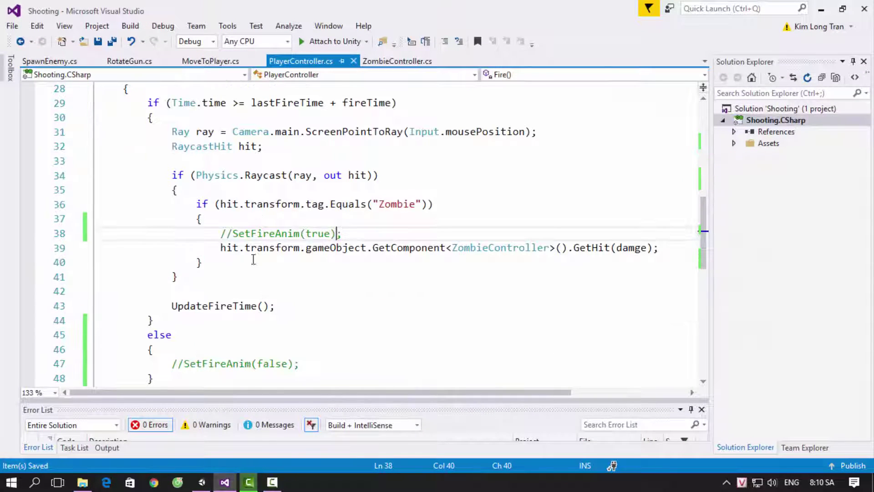
{"action": "left_click", "coordinate": [220, 233]}
{"action": "key", "text": "Delete"}
{"action": "key", "text": "Delete"}
{"action": "left_click", "coordinate": [172, 363]}
{"action": "key", "text": "Delete"}
{"action": "key", "text": "Delete"}
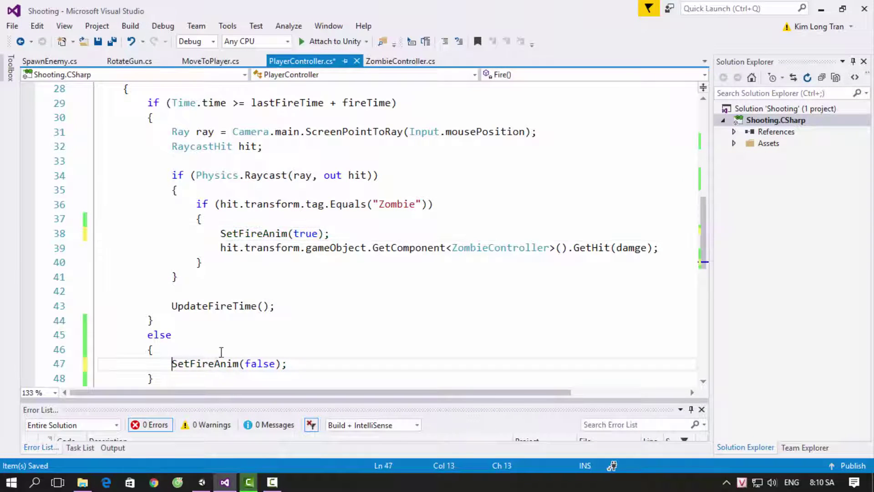
{"action": "key", "text": "ctrl+s"}
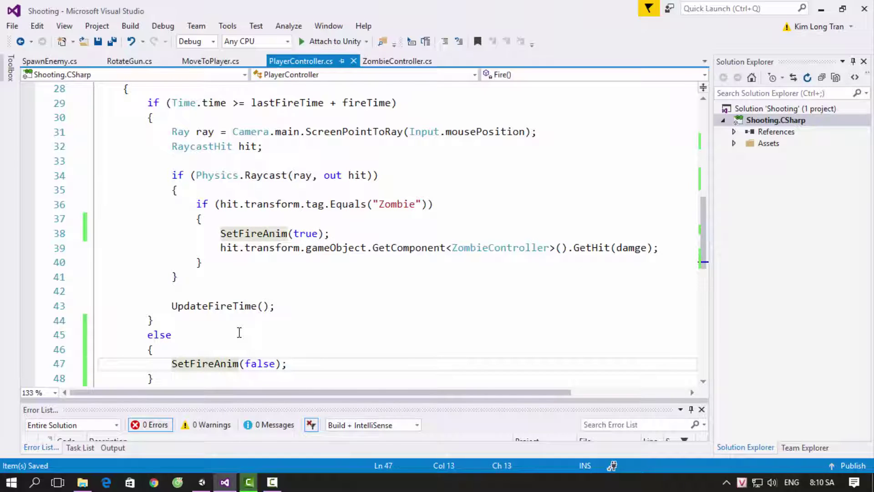
{"action": "scroll", "coordinate": [425, 256], "scroll_direction": "down", "scroll_amount": 1}
{"action": "scroll", "coordinate": [214, 234], "scroll_direction": "down", "scroll_amount": 1}
{"action": "scroll", "coordinate": [215, 230], "scroll_direction": "up", "scroll_amount": 3}
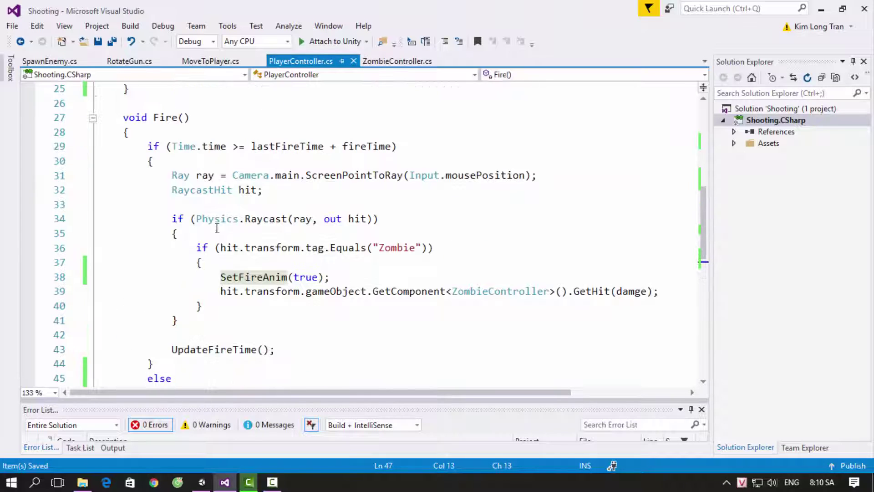
{"action": "left_click", "coordinate": [202, 482]}
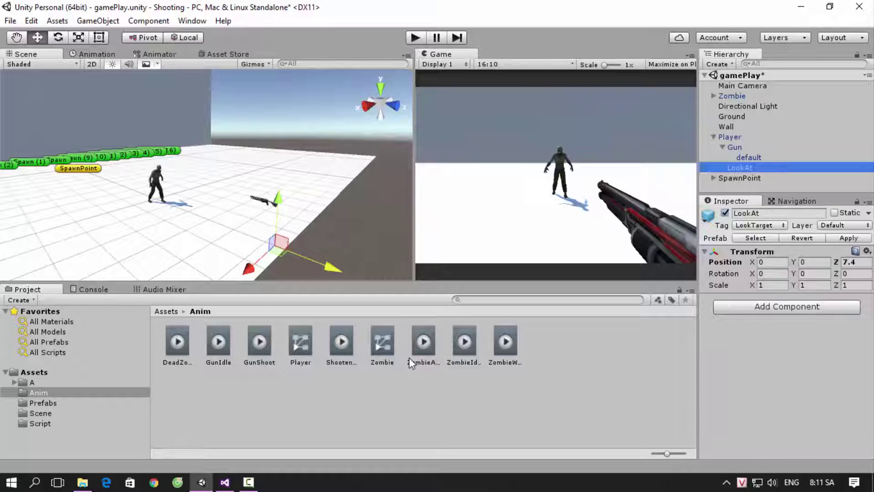
Step: Uncomment the transform.LookAt line in MoveToPlayer.cs
{"action": "left_click", "coordinate": [225, 481]}
{"action": "left_click", "coordinate": [209, 61]}
{"action": "scroll", "coordinate": [319, 318], "scroll_direction": "down", "scroll_amount": 2}
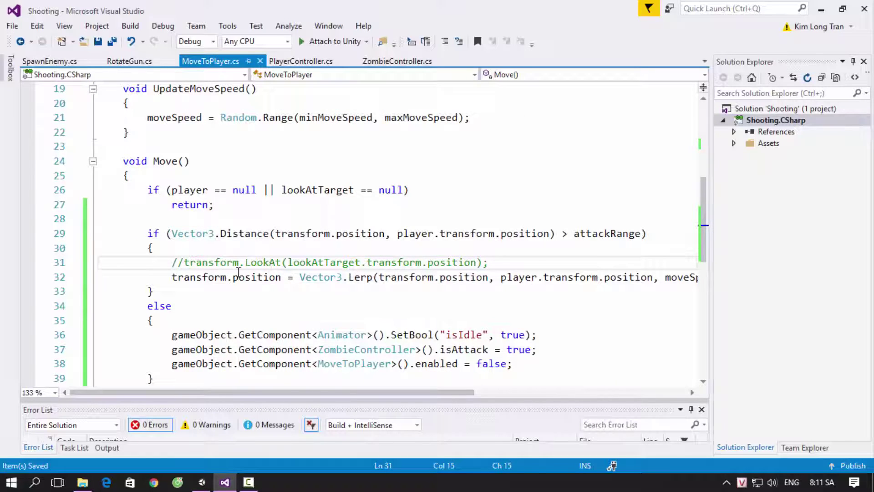
{"action": "key", "text": "BackSpace"}
{"action": "key", "text": "BackSpace"}
Step: Replace lookAtTarget with player in the LookAt call, save, and return to Unity
{"action": "left_click", "coordinate": [510, 277]}
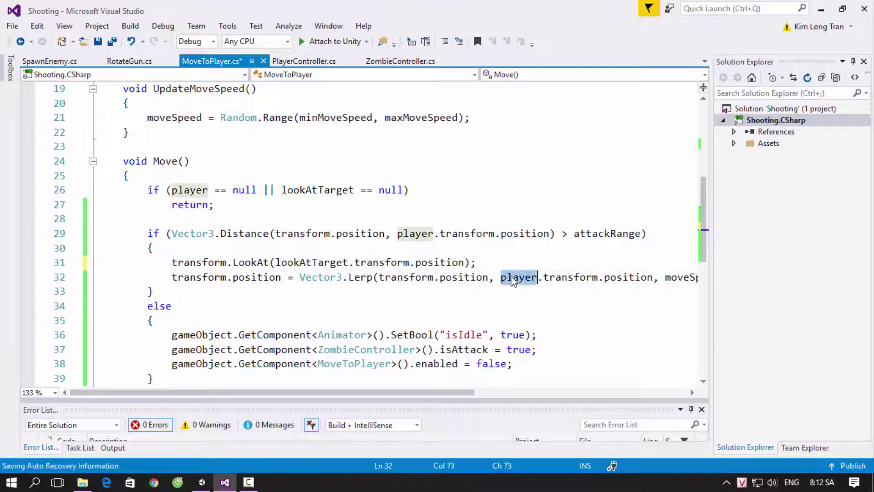
{"action": "double_click", "coordinate": [312, 264]}
{"action": "type", "text": "player"}
{"action": "key", "text": "ctrl+s"}
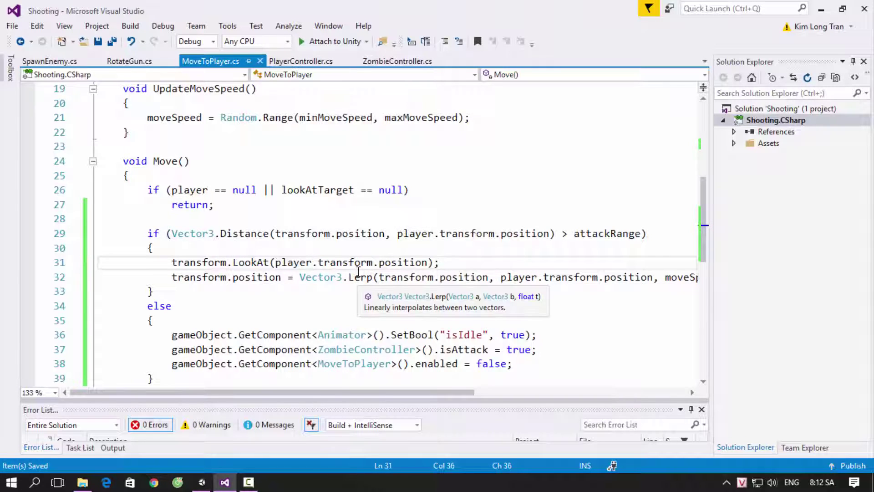
{"action": "scroll", "coordinate": [358, 271], "scroll_direction": "up", "scroll_amount": 3}
{"action": "scroll", "coordinate": [358, 271], "scroll_direction": "up", "scroll_amount": 1}
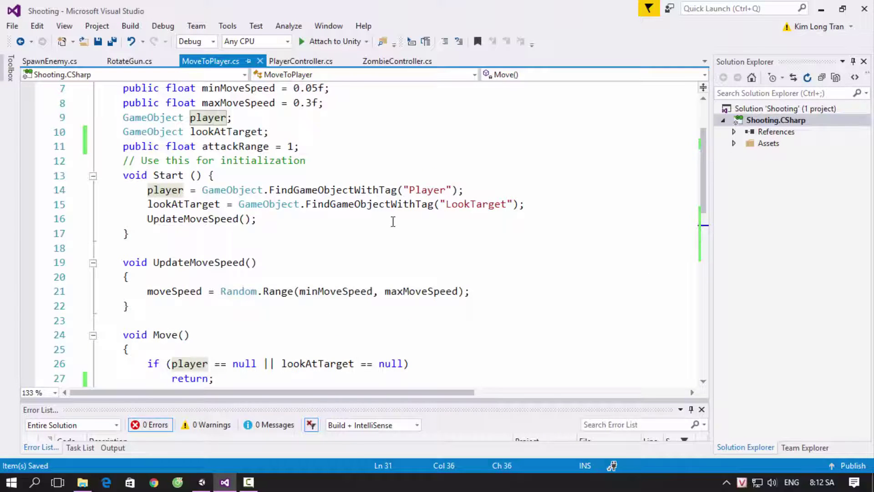
{"action": "scroll", "coordinate": [368, 231], "scroll_direction": "down", "scroll_amount": 4}
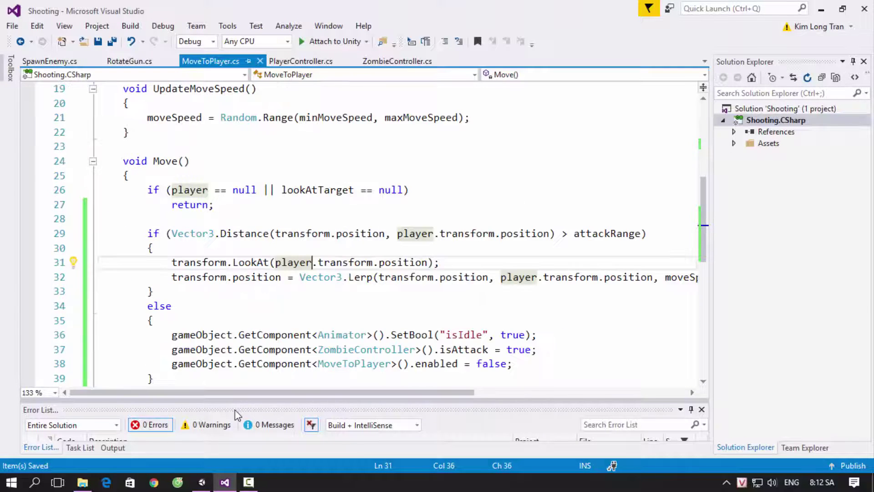
{"action": "left_click", "coordinate": [202, 482]}
{"action": "left_click", "coordinate": [224, 482]}
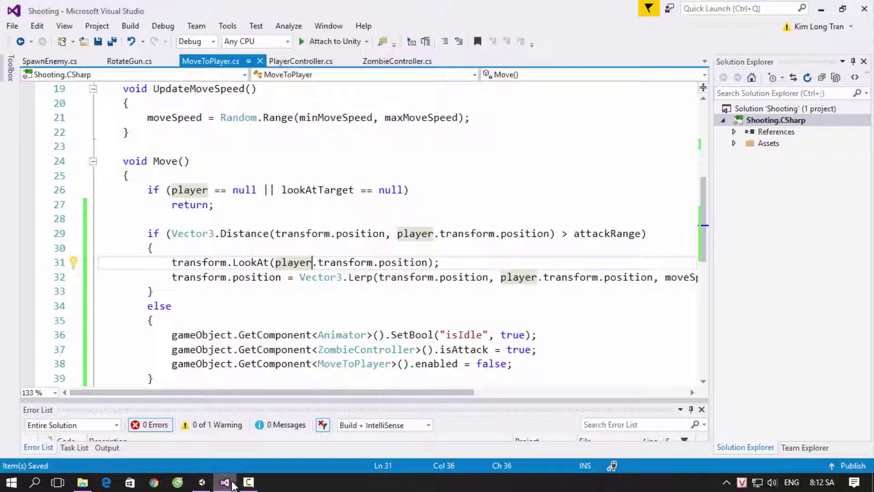
{"action": "left_click", "coordinate": [201, 482]}
Step: Play-test the game, shooting the nearest zombie, then stop
{"action": "left_click", "coordinate": [89, 290]}
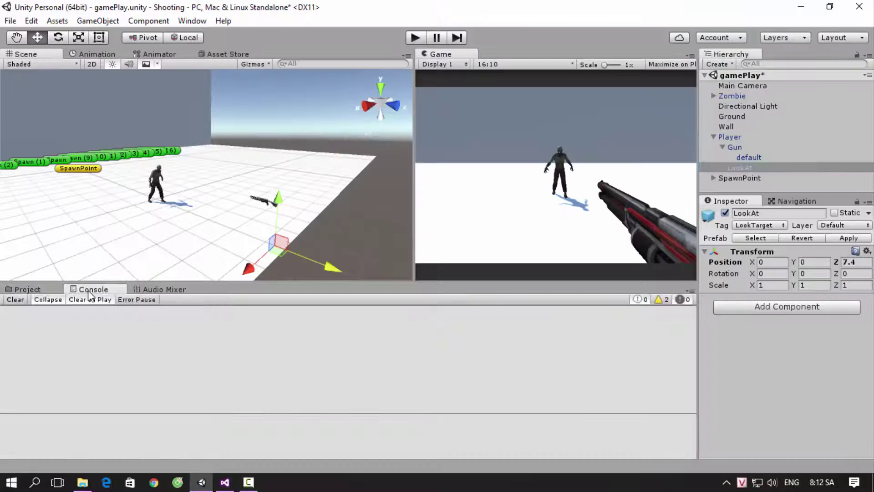
{"action": "left_click", "coordinate": [41, 290]}
{"action": "left_click", "coordinate": [415, 37]}
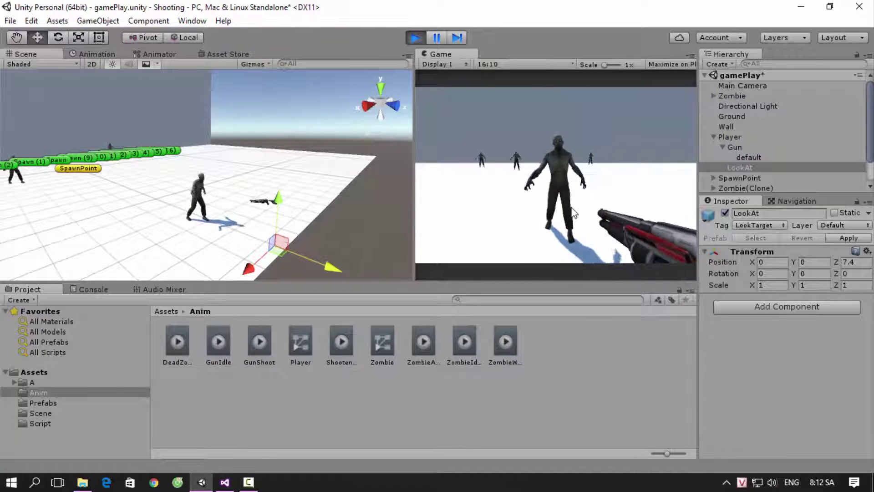
{"action": "left_click", "coordinate": [586, 234]}
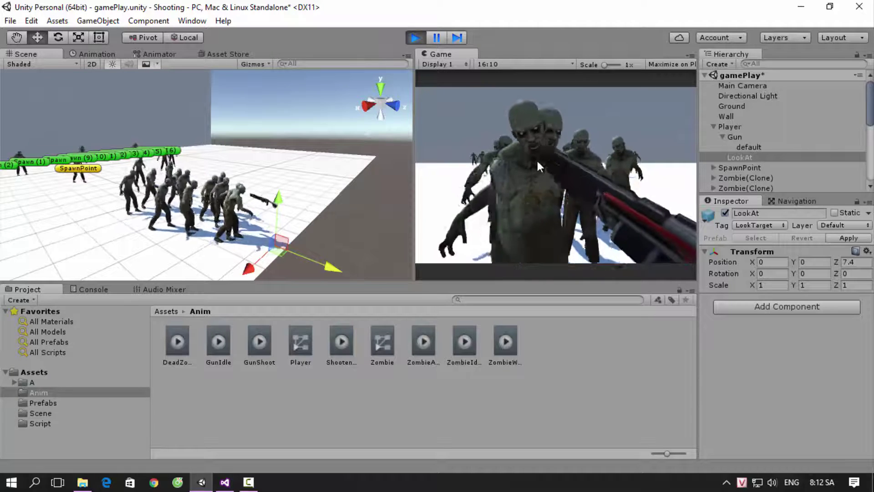
{"action": "left_click", "coordinate": [415, 37]}
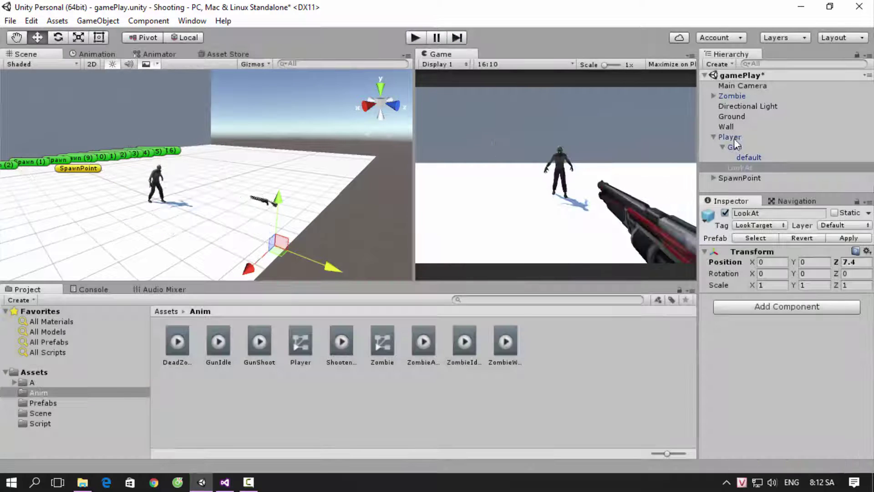
Step: Re-enable the Player's Animator component and select the LookAt object
{"action": "left_click", "coordinate": [732, 137]}
{"action": "left_click", "coordinate": [724, 299]}
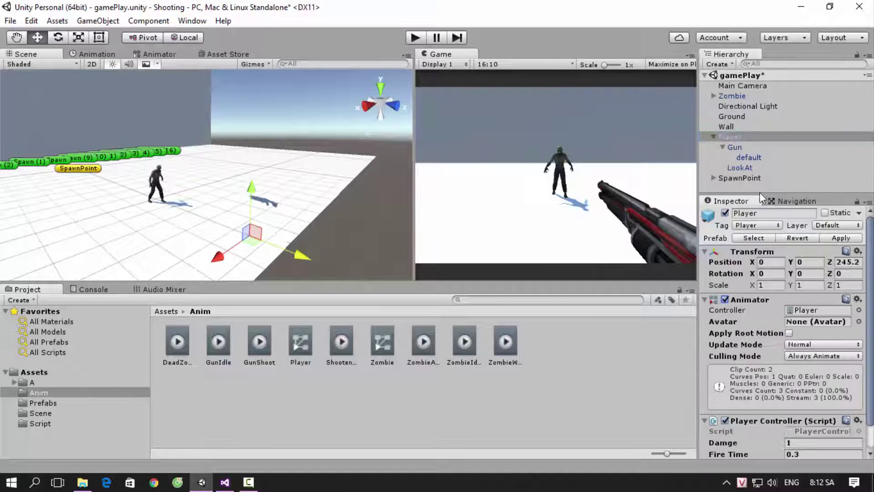
{"action": "left_click", "coordinate": [747, 165]}
Step: Delete the transform.LookAt line from Move() and the lookAtTarget assignment in Start()
{"action": "left_click", "coordinate": [225, 481]}
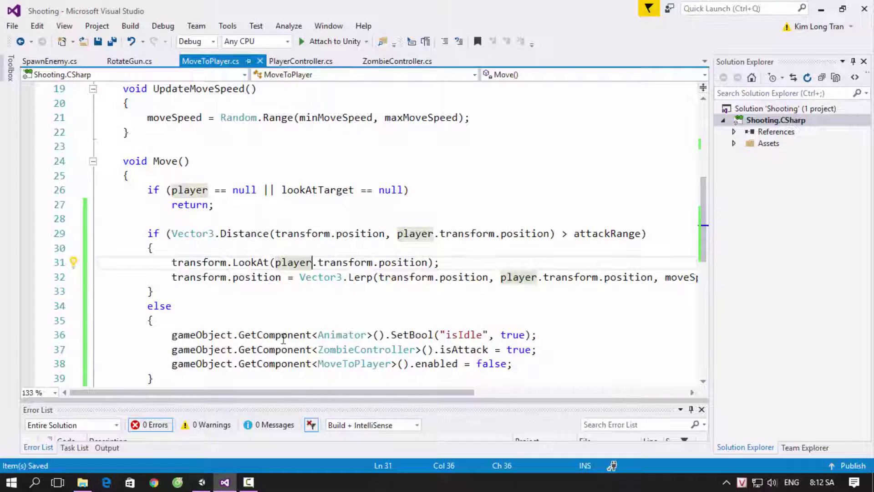
{"action": "left_click_drag", "start_coordinate": [437, 260], "coordinate": [464, 249]}
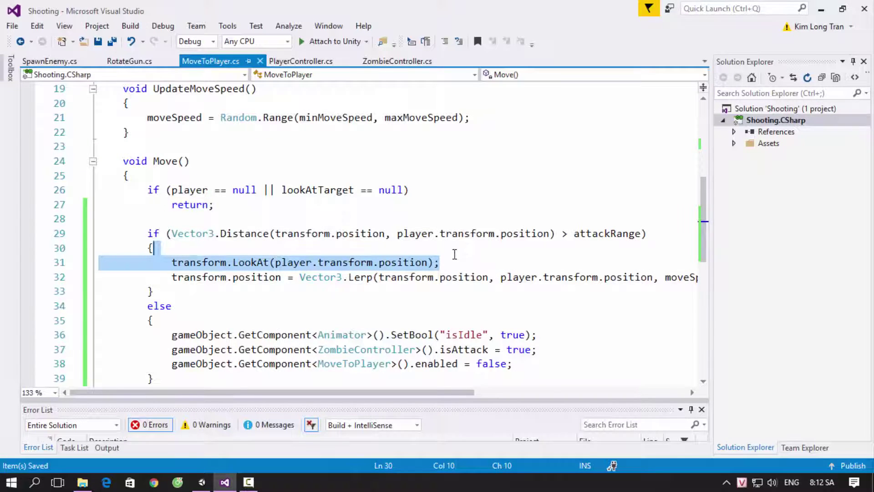
{"action": "key", "text": "Delete"}
{"action": "scroll", "coordinate": [450, 214], "scroll_direction": "up", "scroll_amount": 1}
{"action": "scroll", "coordinate": [477, 197], "scroll_direction": "up", "scroll_amount": 3}
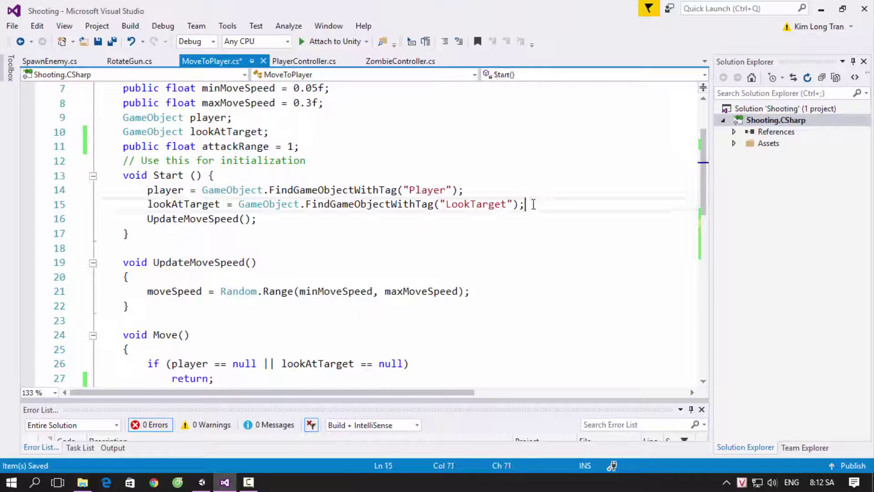
{"action": "left_click_drag", "start_coordinate": [527, 204], "coordinate": [528, 196]}
{"action": "key", "text": "Delete"}
Step: Delete the lookAtTarget field and its null check, leaving only player == null, then return to Unity
{"action": "scroll", "coordinate": [470, 221], "scroll_direction": "up", "scroll_amount": 1}
{"action": "scroll", "coordinate": [319, 211], "scroll_direction": "up", "scroll_amount": 1}
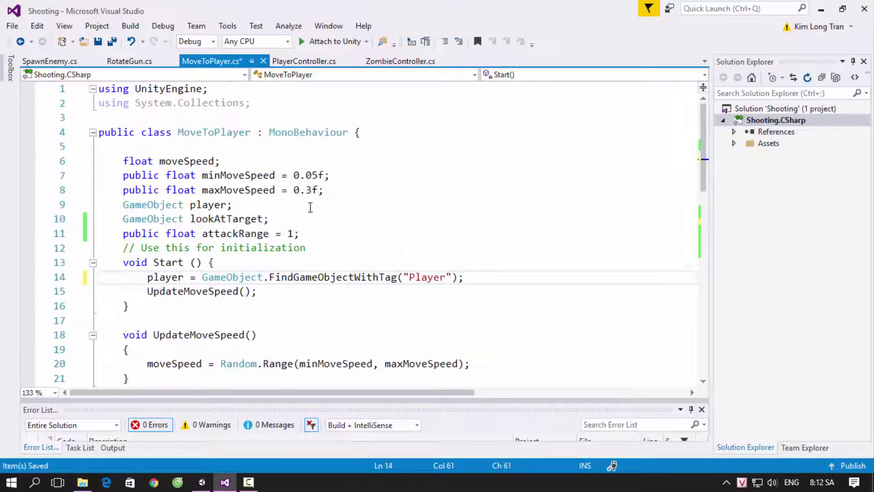
{"action": "left_click_drag", "start_coordinate": [303, 222], "coordinate": [302, 211]}
{"action": "key", "text": "Delete"}
{"action": "scroll", "coordinate": [431, 207], "scroll_direction": "down", "scroll_amount": 1}
{"action": "scroll", "coordinate": [432, 207], "scroll_direction": "down", "scroll_amount": 3}
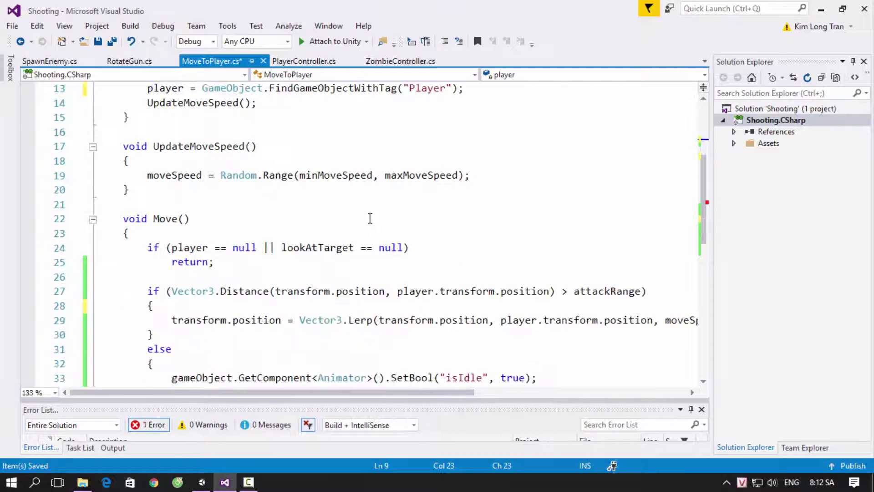
{"action": "scroll", "coordinate": [432, 207], "scroll_direction": "down", "scroll_amount": 3}
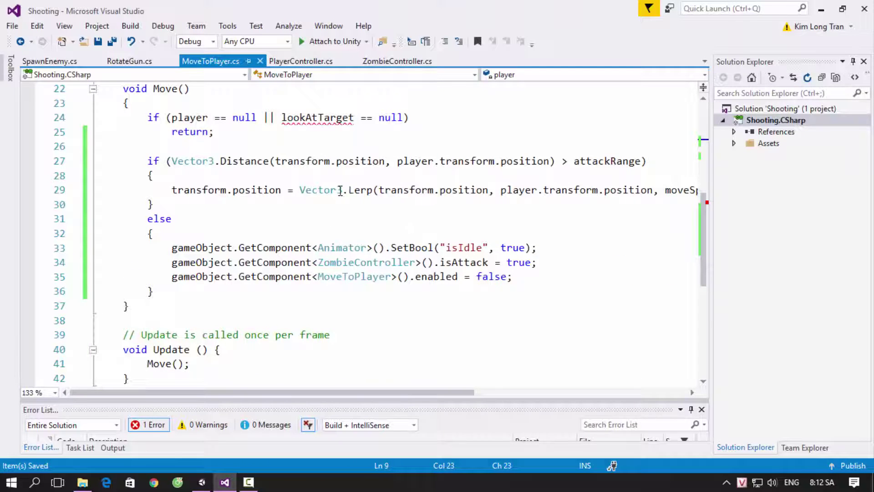
{"action": "scroll", "coordinate": [341, 191], "scroll_direction": "up", "scroll_amount": 2}
{"action": "left_click_drag", "start_coordinate": [263, 204], "coordinate": [406, 204]}
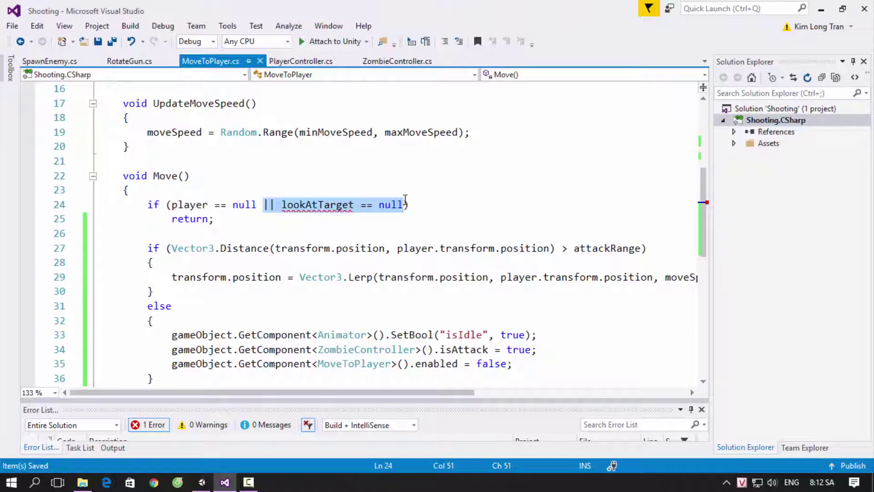
{"action": "key", "text": "Delete"}
{"action": "key", "text": "BackSpace"}
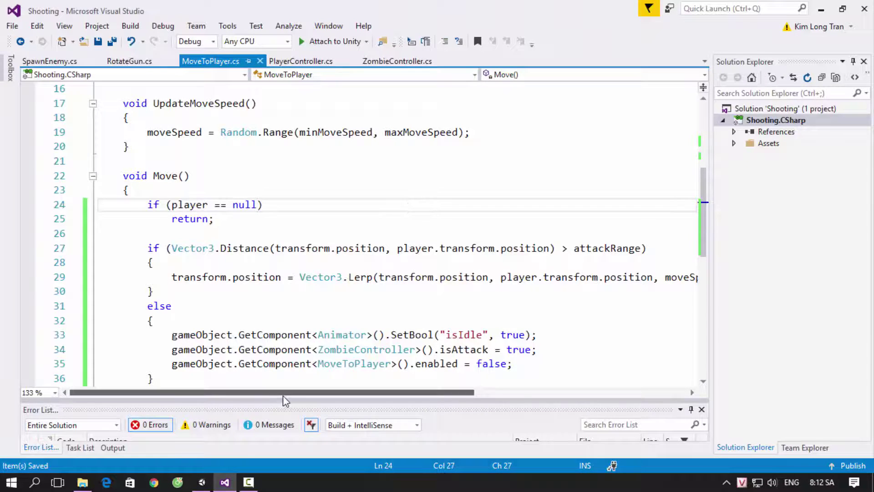
{"action": "left_click", "coordinate": [201, 482]}
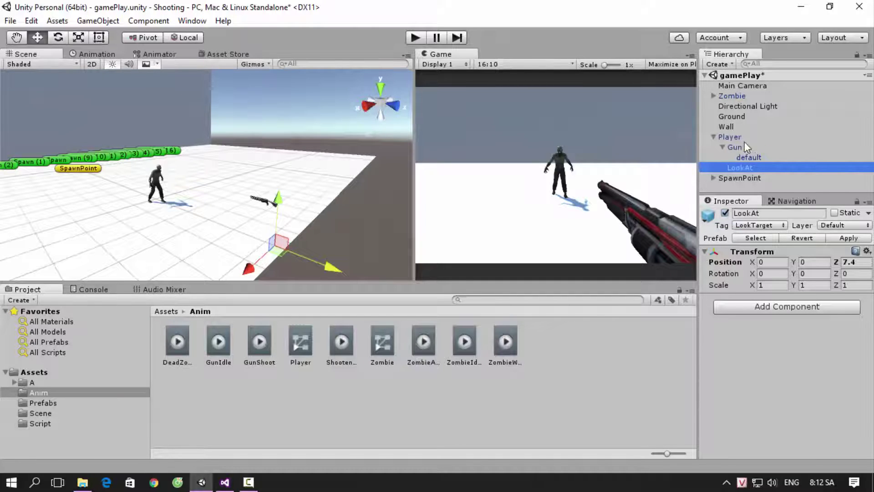
Step: Try dragging LookAt out from under Gun, then cancel the Break Prefab Instance dialog
{"action": "left_click", "coordinate": [729, 158]}
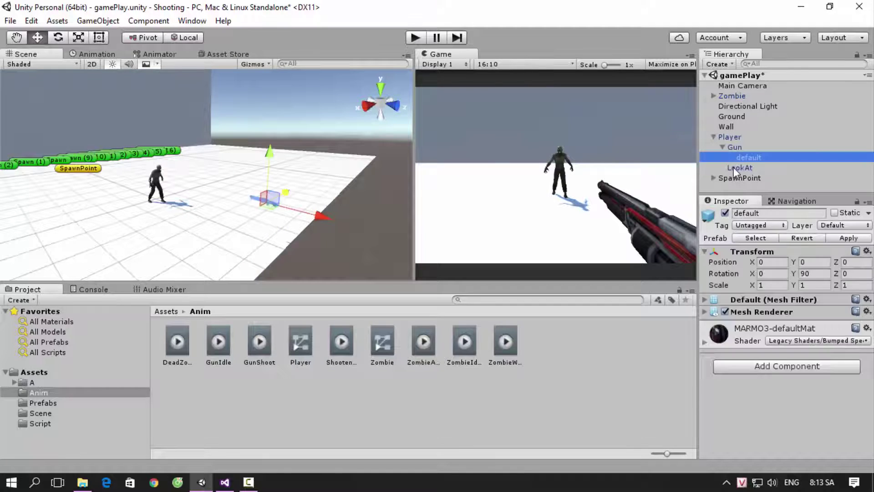
{"action": "left_click", "coordinate": [734, 167]}
{"action": "left_click_drag", "start_coordinate": [733, 167], "coordinate": [734, 178]}
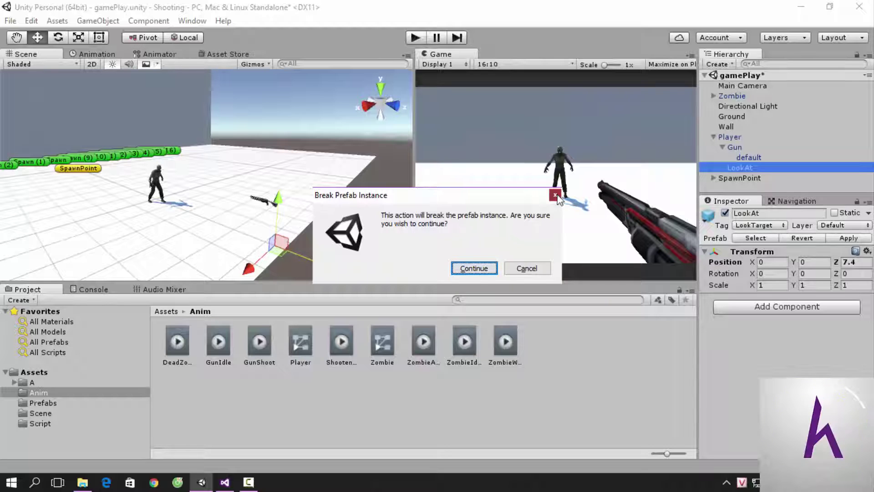
{"action": "left_click", "coordinate": [555, 196]}
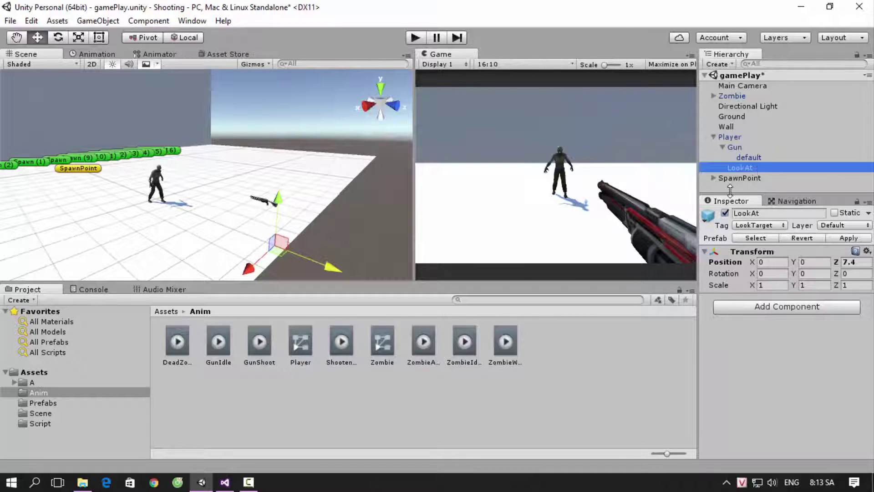
Step: Save the gamePlay scene with Ctrl+S and start the game in play mode
{"action": "left_click", "coordinate": [743, 179]}
{"action": "left_click", "coordinate": [745, 169]}
{"action": "key", "text": "ctrl+s"}
{"action": "left_click", "coordinate": [415, 39]}
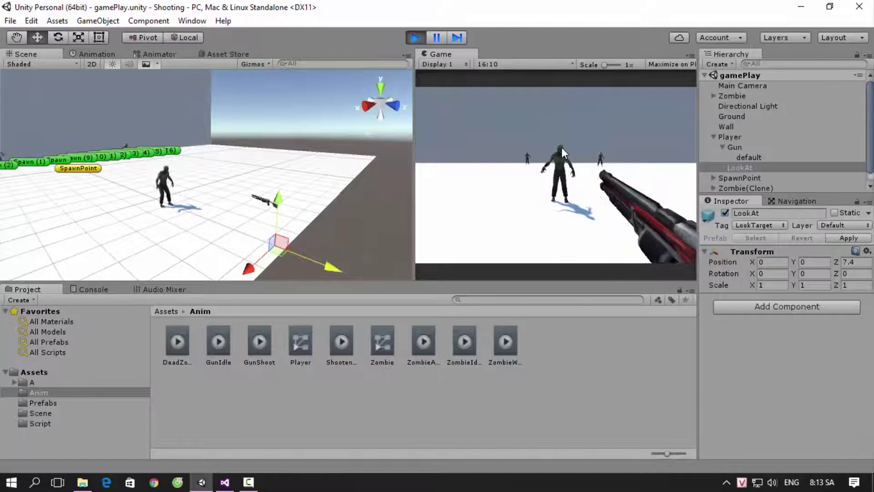
Step: Shoot the approaching zombies, then stop play mode
{"action": "left_click", "coordinate": [566, 164]}
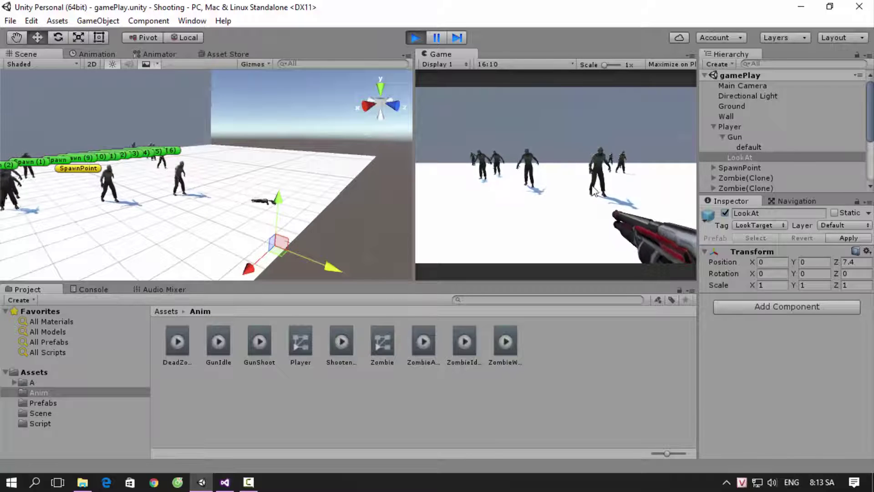
{"action": "left_click", "coordinate": [599, 151]}
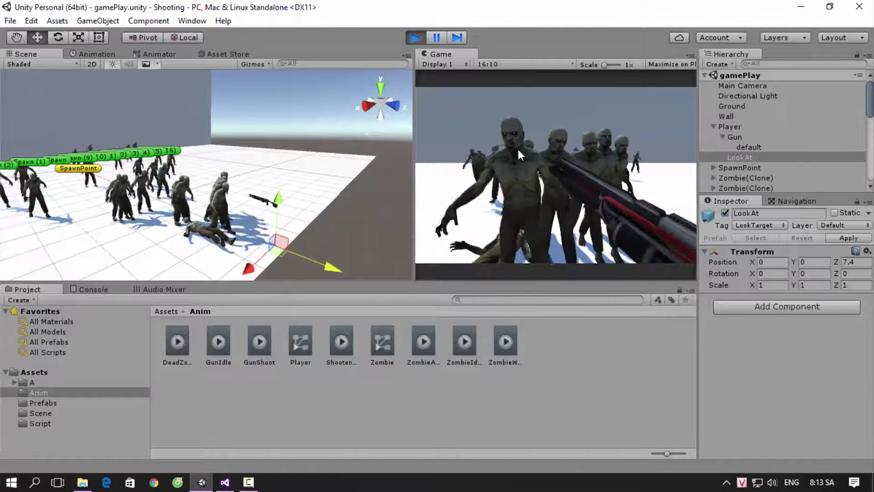
{"action": "left_click", "coordinate": [415, 37]}
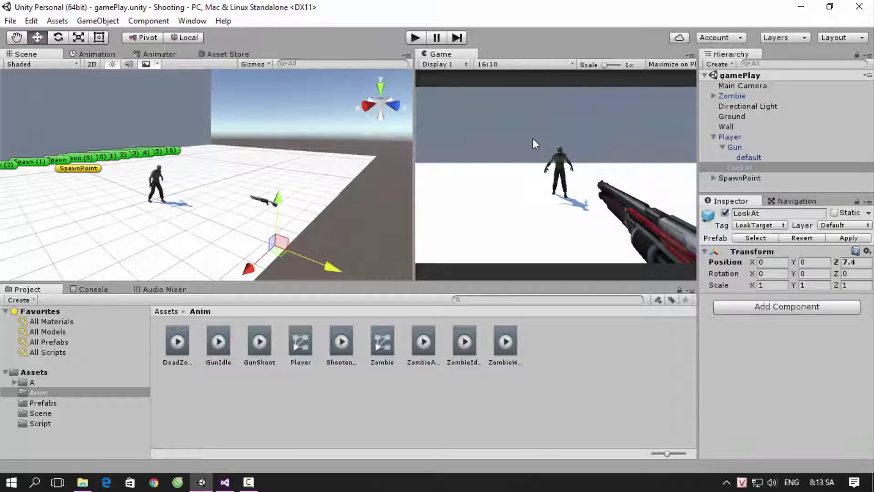
Step: Minimize File Explorer, Unity and Visual Studio, then refresh the desktop
{"action": "left_click", "coordinate": [77, 485]}
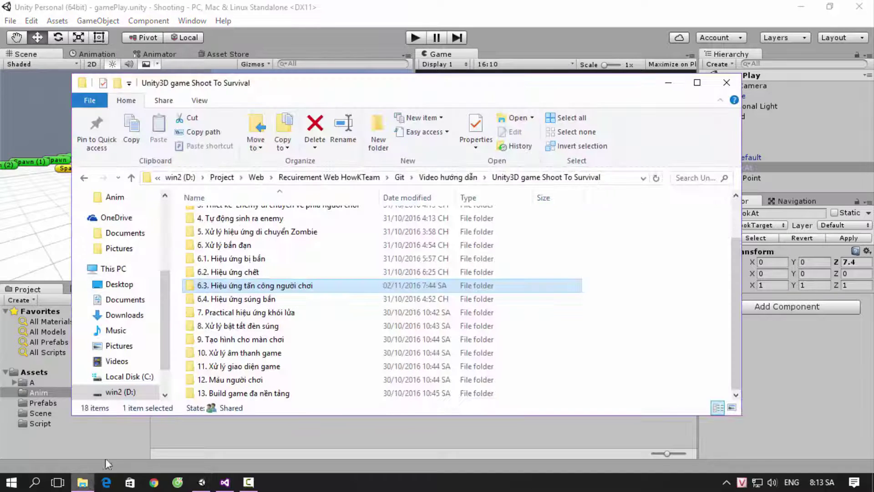
{"action": "left_click", "coordinate": [668, 82]}
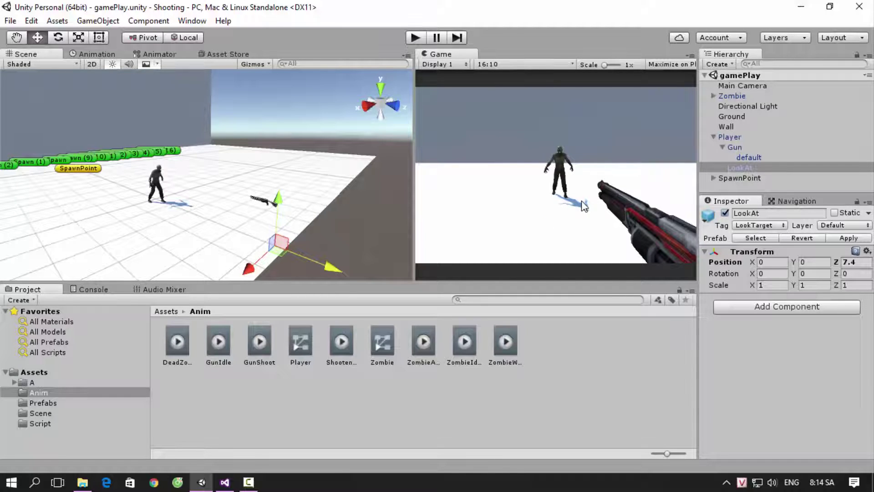
{"action": "left_click", "coordinate": [801, 6]}
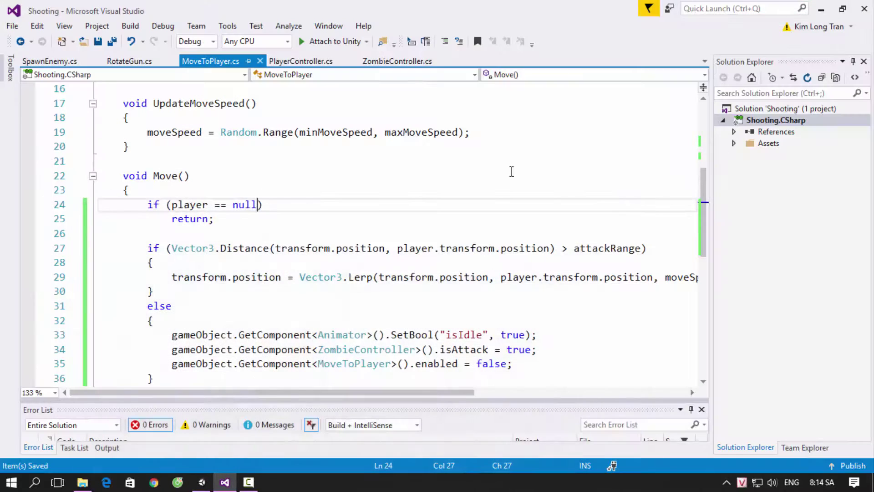
{"action": "left_click", "coordinate": [822, 9]}
{"action": "right_click", "coordinate": [351, 111]}
{"action": "left_click", "coordinate": [364, 154]}
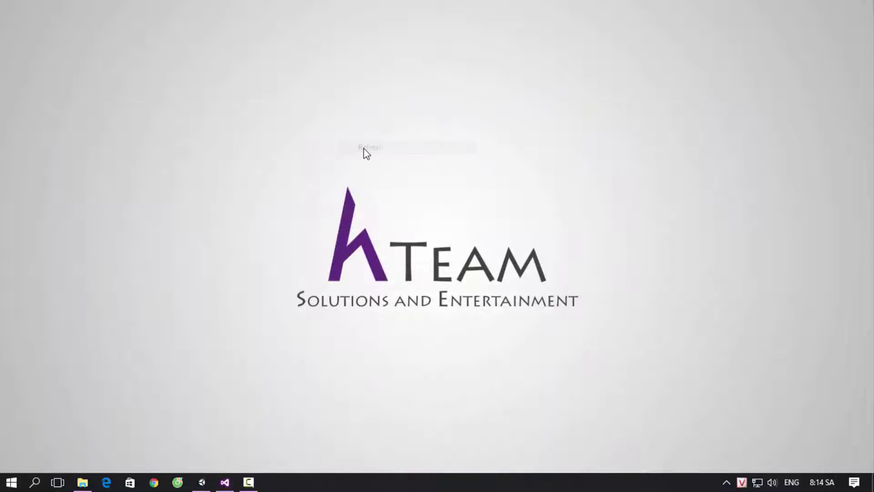